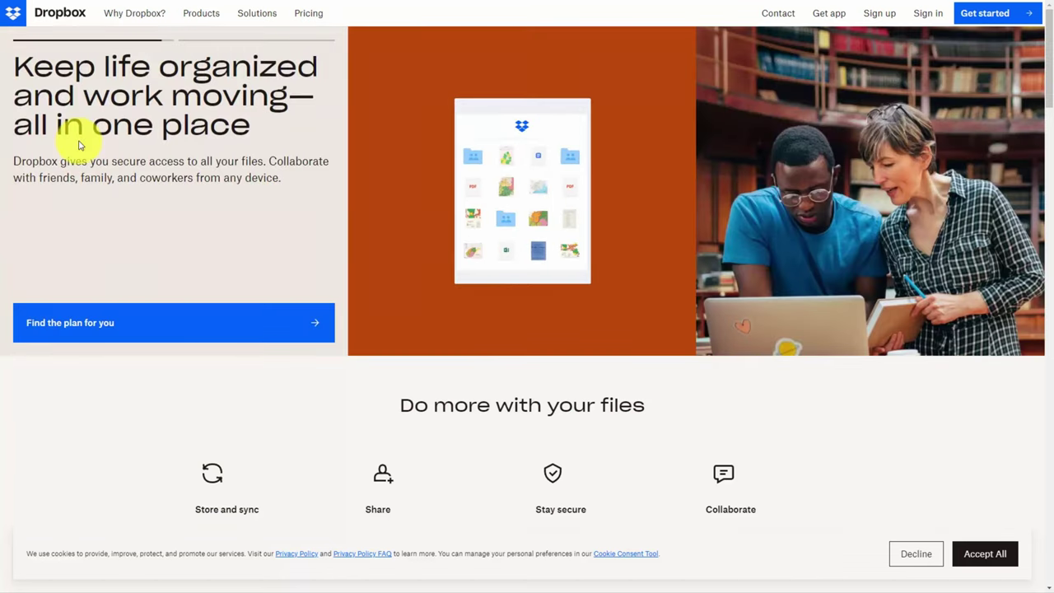
# Switch from the Dropbox homepage to the next open browser tab
pyautogui.hotkey('ctrl', 'Tab')
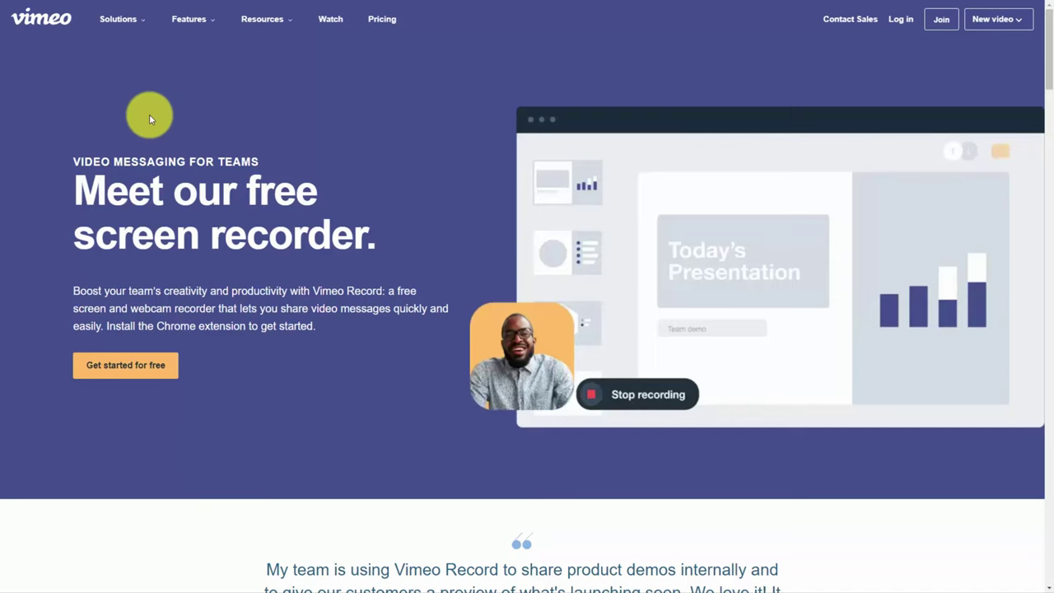
# Switch to the next browser tab to bring up Vimeo's free screen recorder page
pyautogui.hotkey('ctrl', 'Tab')
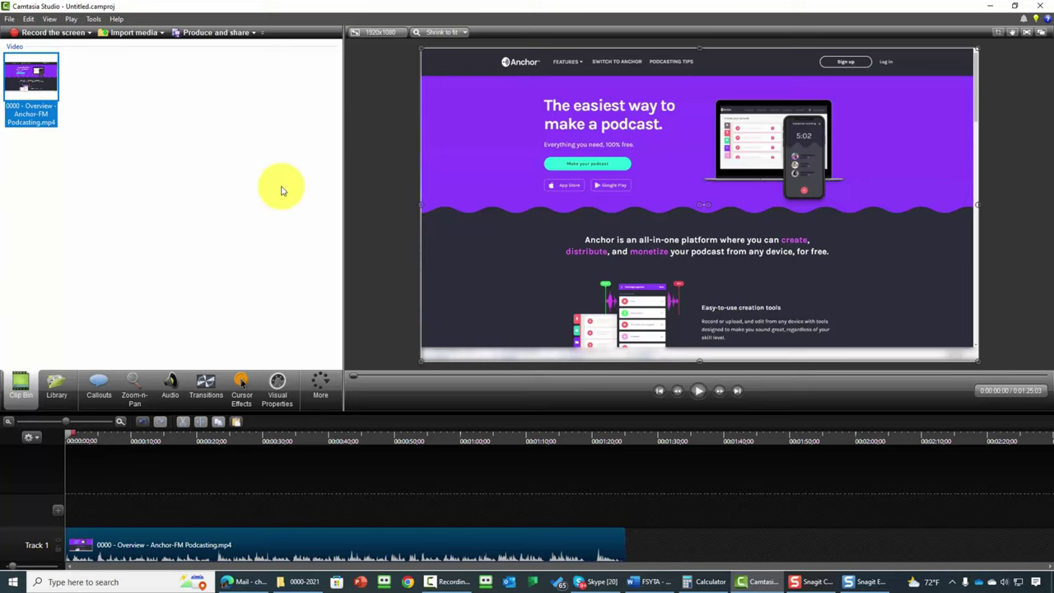
# At 1:12, raise the thomasduncanone.com callout over the wave, then lengthen its Track 2 clip and move it earlier
pyautogui.click(280, 191)
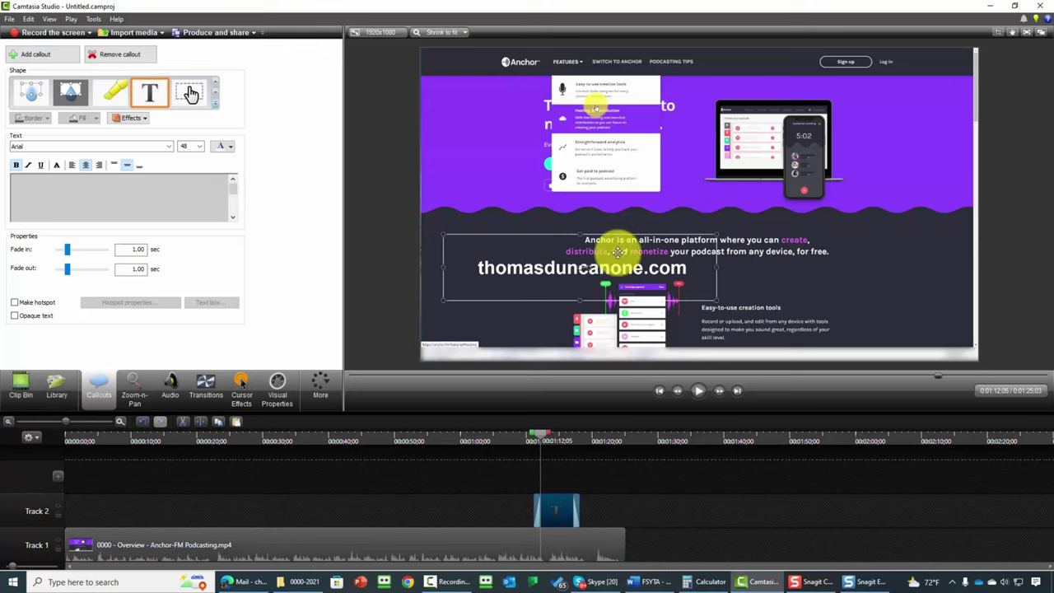
pyautogui.moveTo(582, 268); pyautogui.dragTo(840, 215)
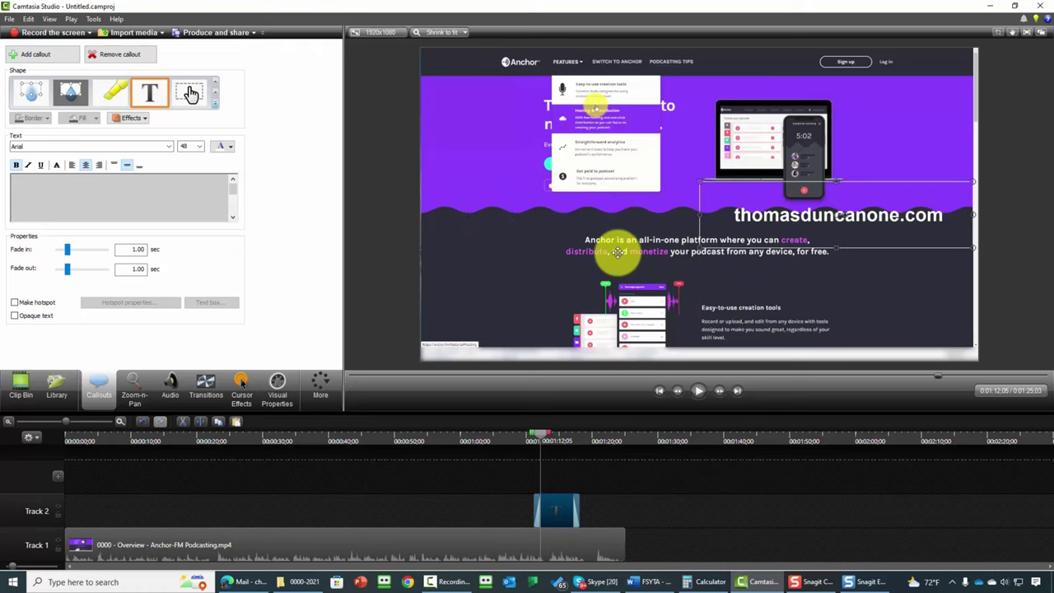
pyautogui.moveTo(579, 515); pyautogui.dragTo(626, 514)
pyautogui.click(522, 437)
pyautogui.moveTo(579, 510); pyautogui.dragTo(496, 510)
# Change the callout's address from thomasduncanone.com to thomasduncanone.net, then return to the Clip Bin
pyautogui.click(548, 436)
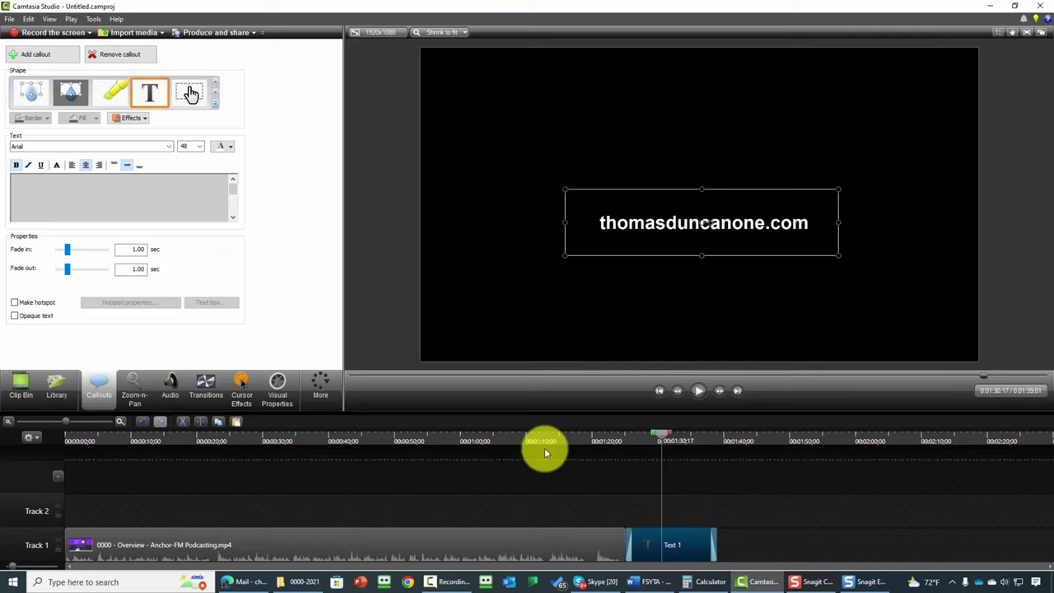
pyautogui.click(215, 203)
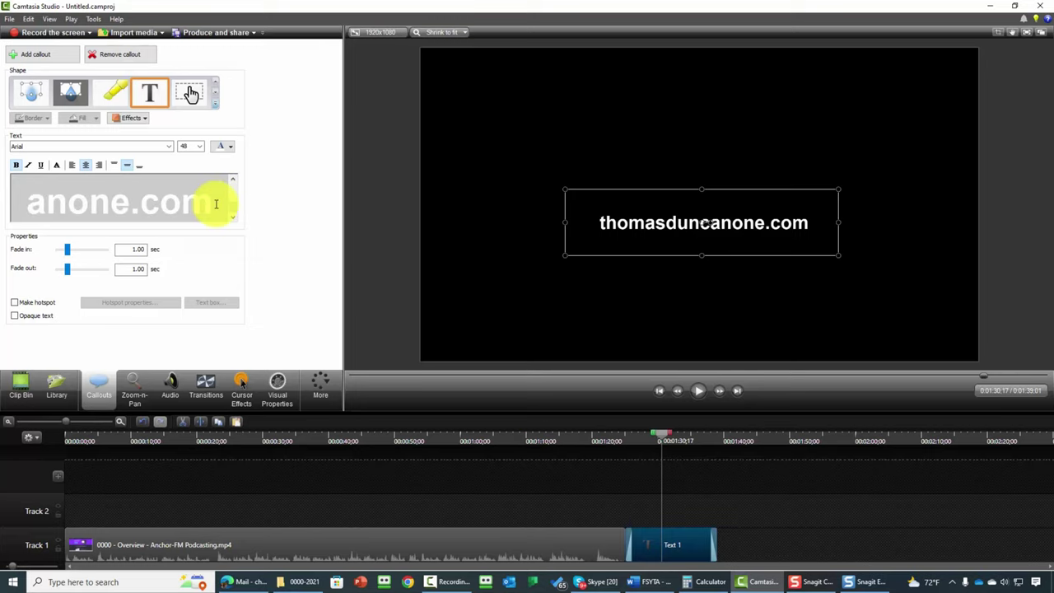
pyautogui.press('BackSpace')
pyautogui.press('BackSpace')
pyautogui.press('BackSpace')
pyautogui.write('net')
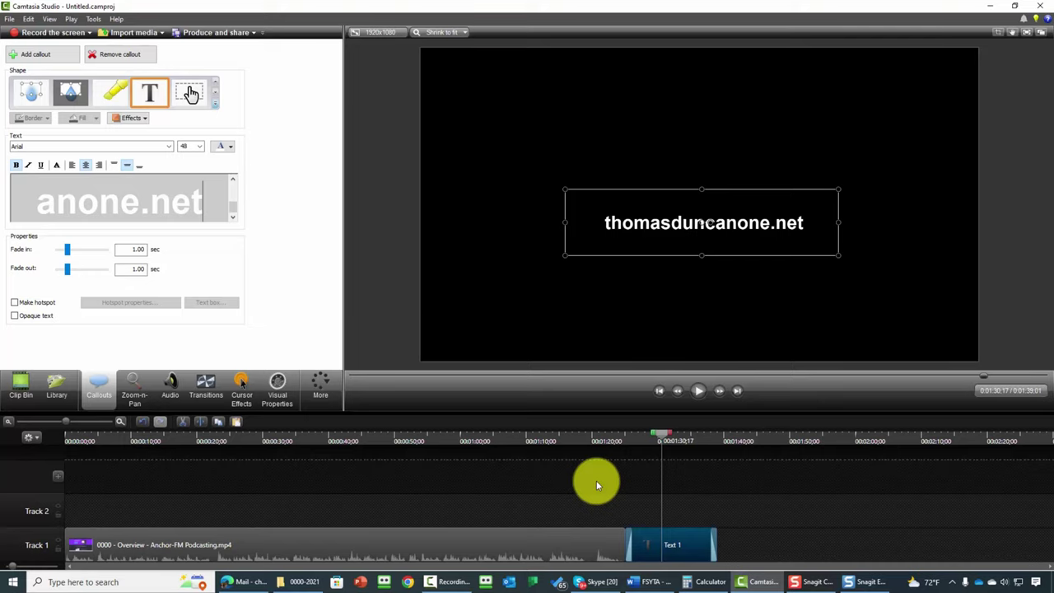
pyautogui.click(598, 480)
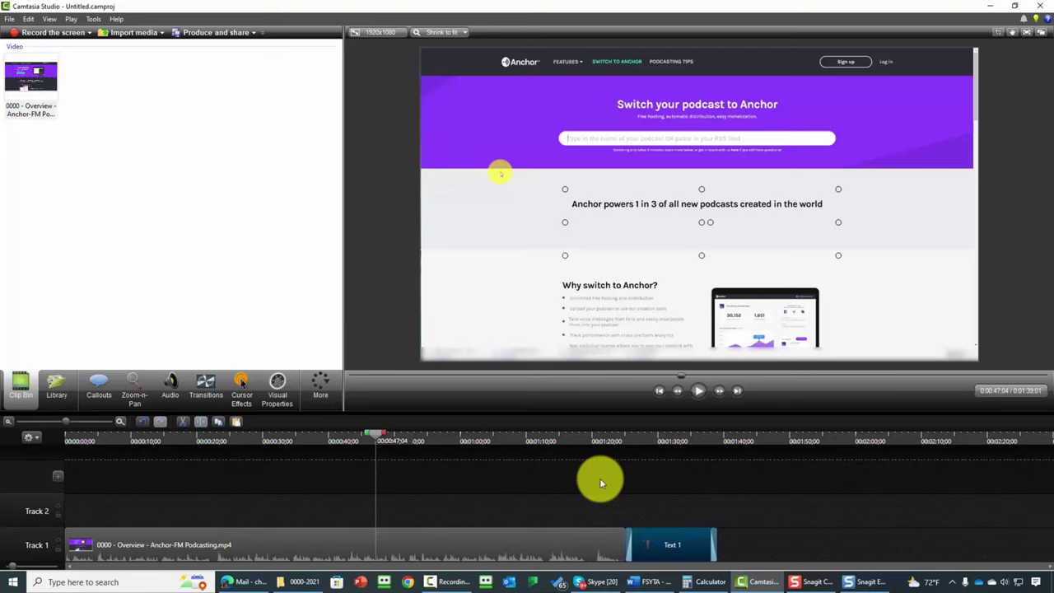
# Jump the playhead back to 0:00 at the start of the project
pyautogui.hotkey('ctrl', 'Home')
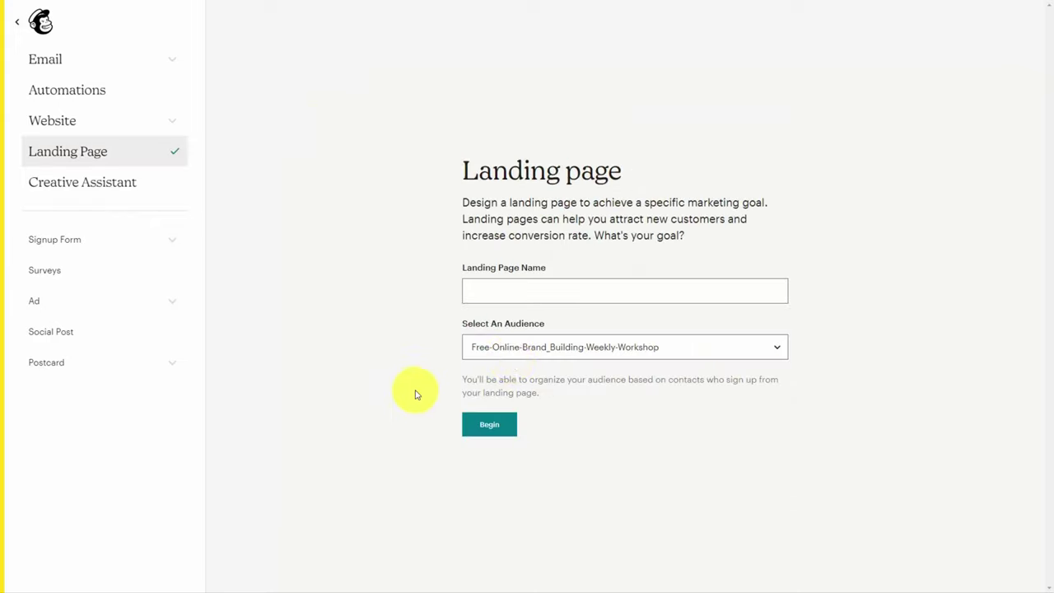
# Create a landing page named 'The Video Tutorials Masterclass' for the Video Tutorials audience
pyautogui.click(522, 356)
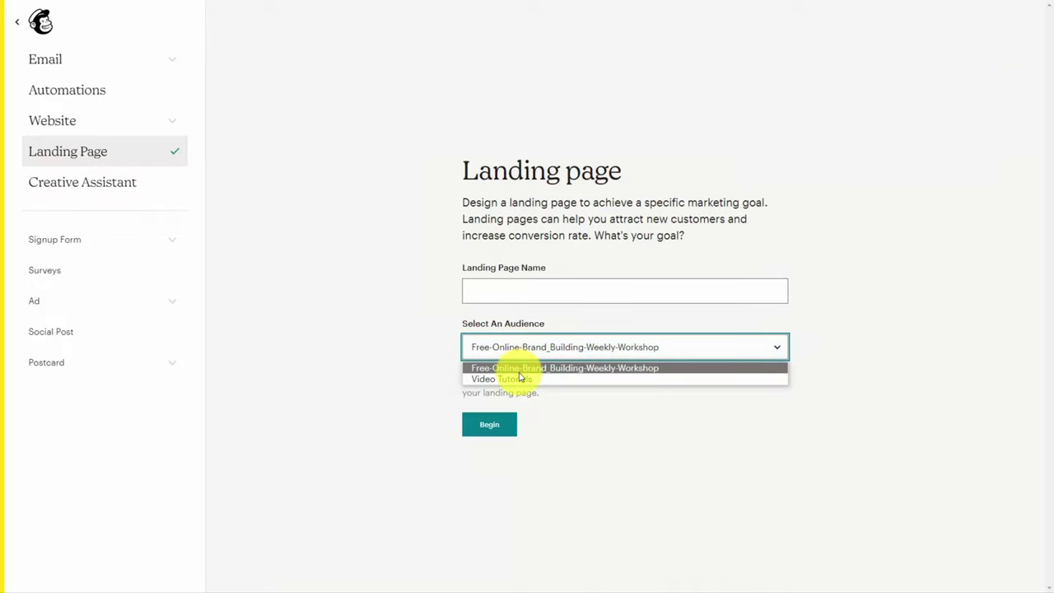
pyautogui.click(519, 379)
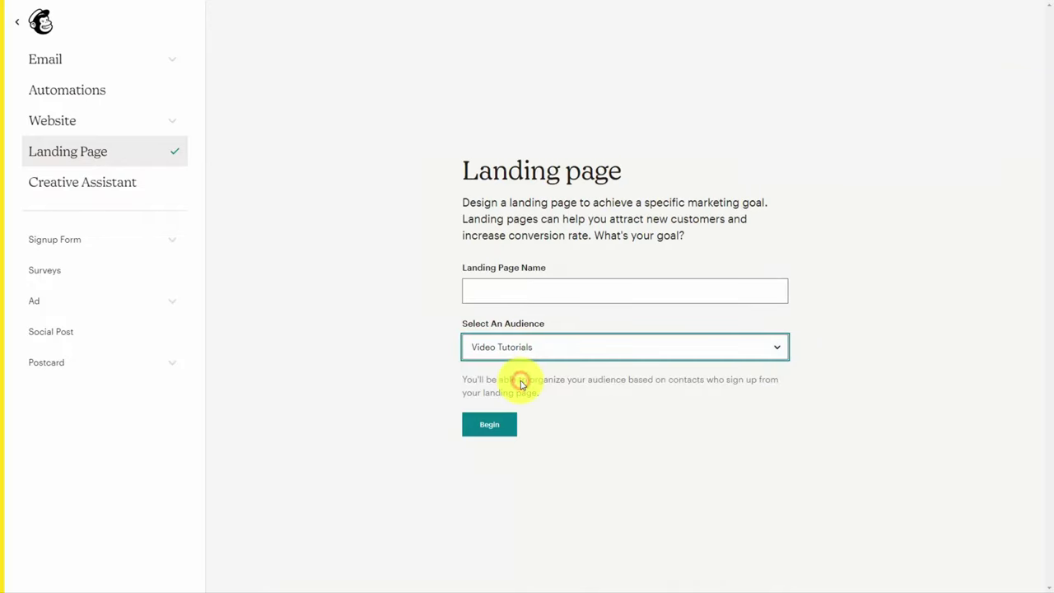
pyautogui.click(507, 290)
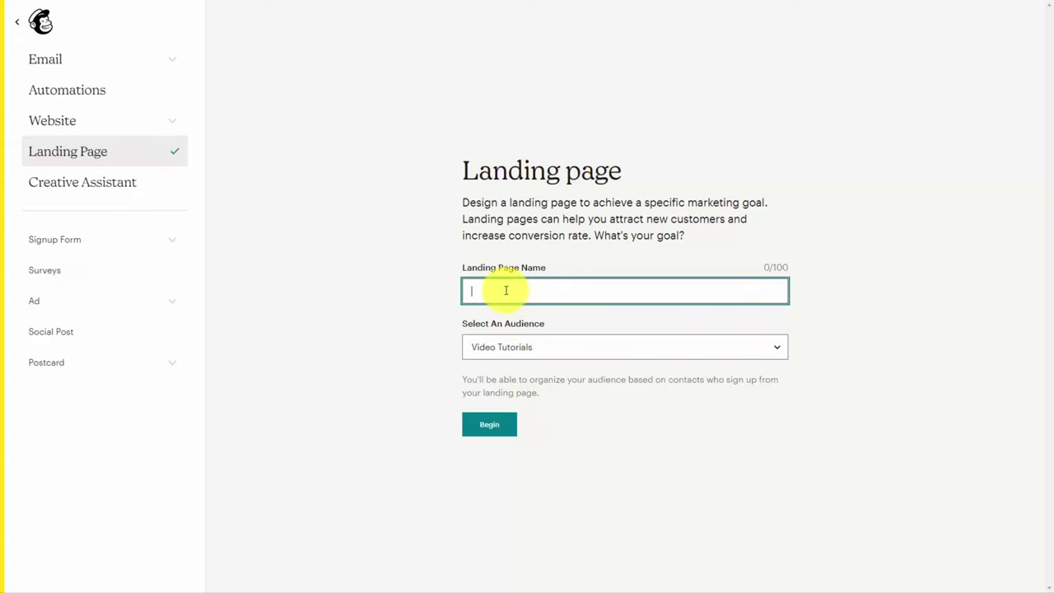
pyautogui.write('The Video Tutorials Masterclass')
pyautogui.click(486, 425)
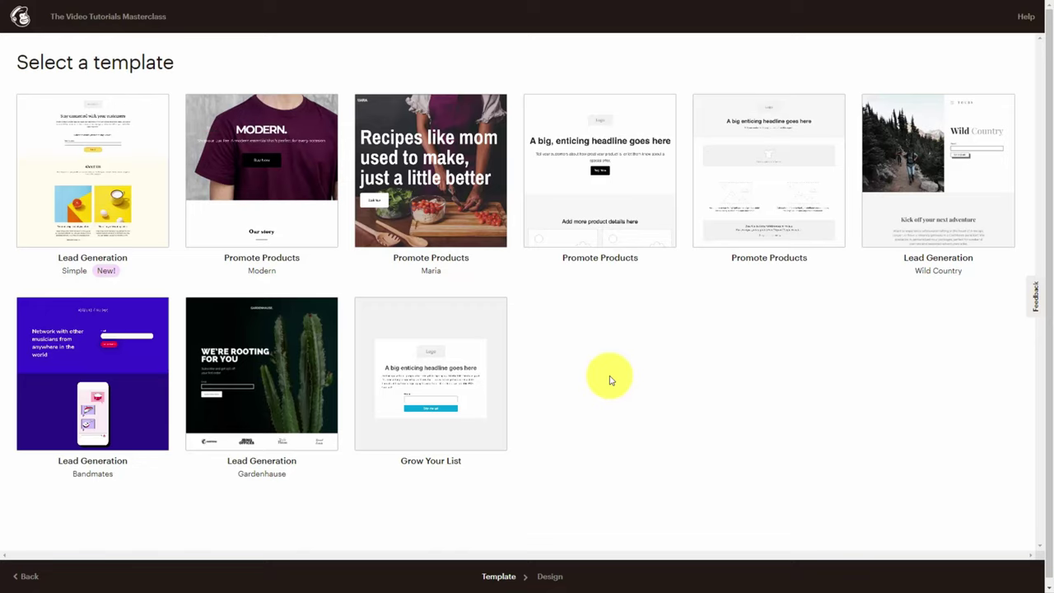
# Use the Grow Your List template, delete its QR code block, and add a video block above the headline
pyautogui.click(431, 378)
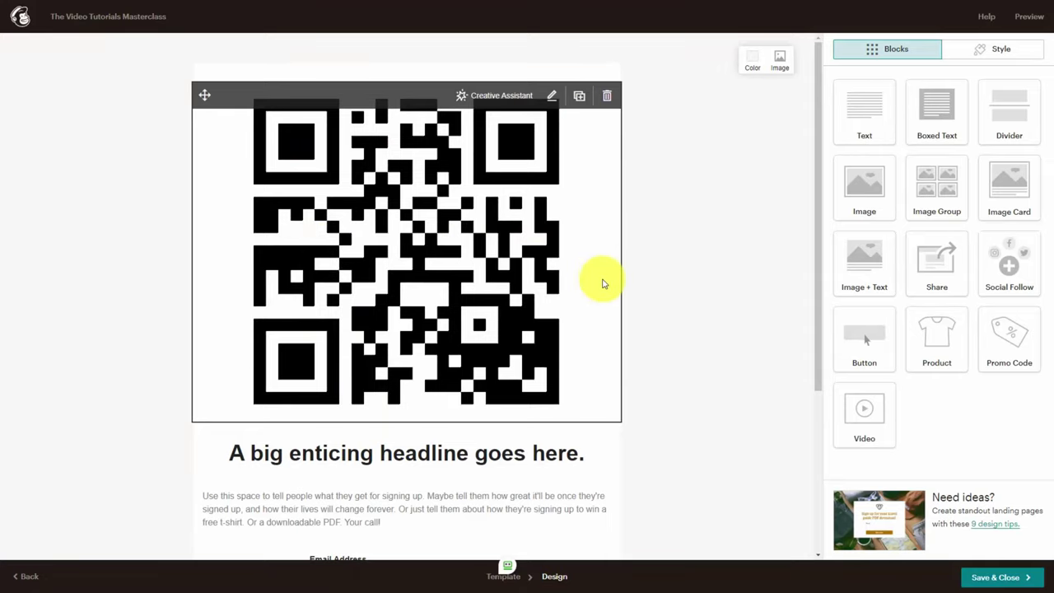
pyautogui.click(607, 97)
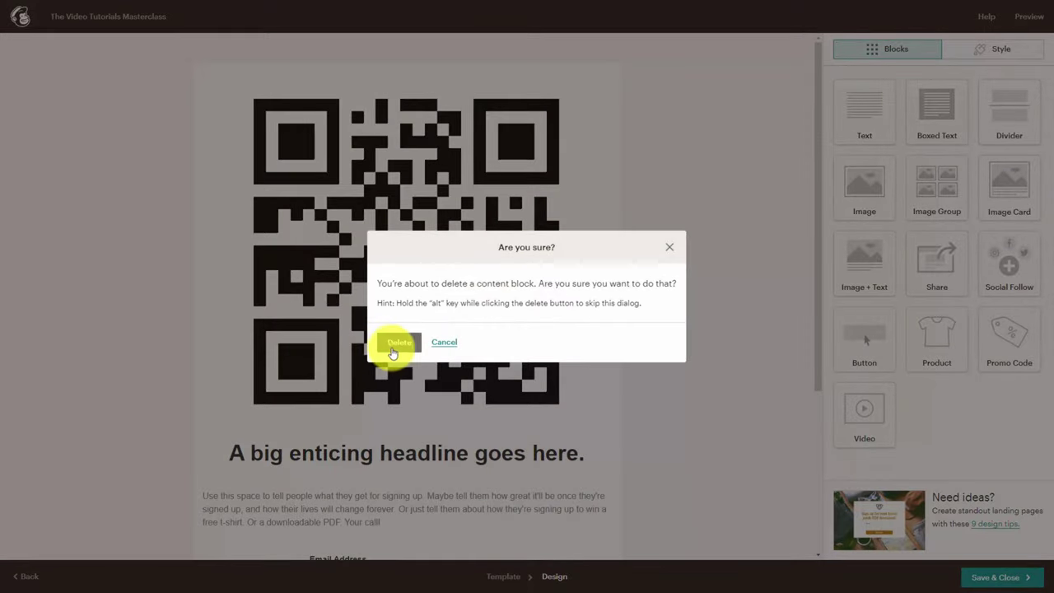
pyautogui.click(398, 342)
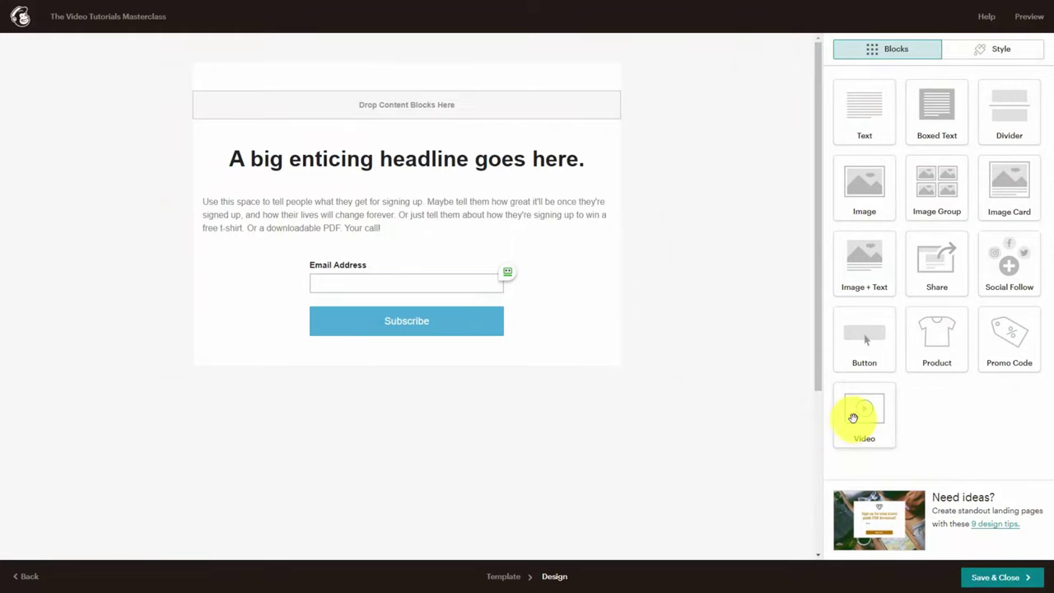
pyautogui.moveTo(862, 415); pyautogui.dragTo(341, 44)
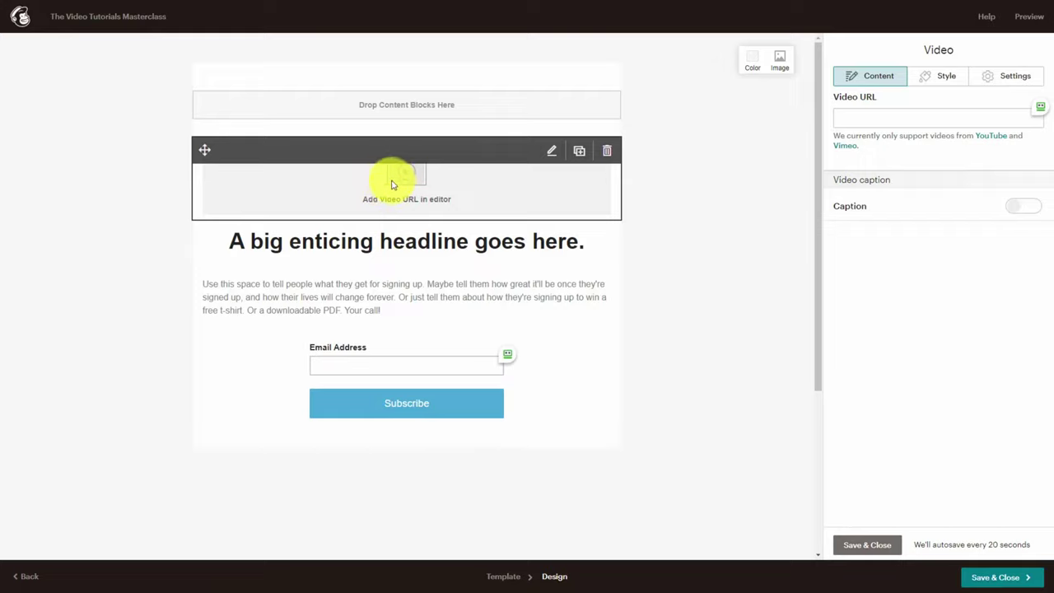
# Paste the YouTube tutorial link into the video block and review its Style and Settings options
pyautogui.click(857, 117)
pyautogui.write('https://www.youtube.com/watch?v=BDliEq_0qeQ&t=10s')
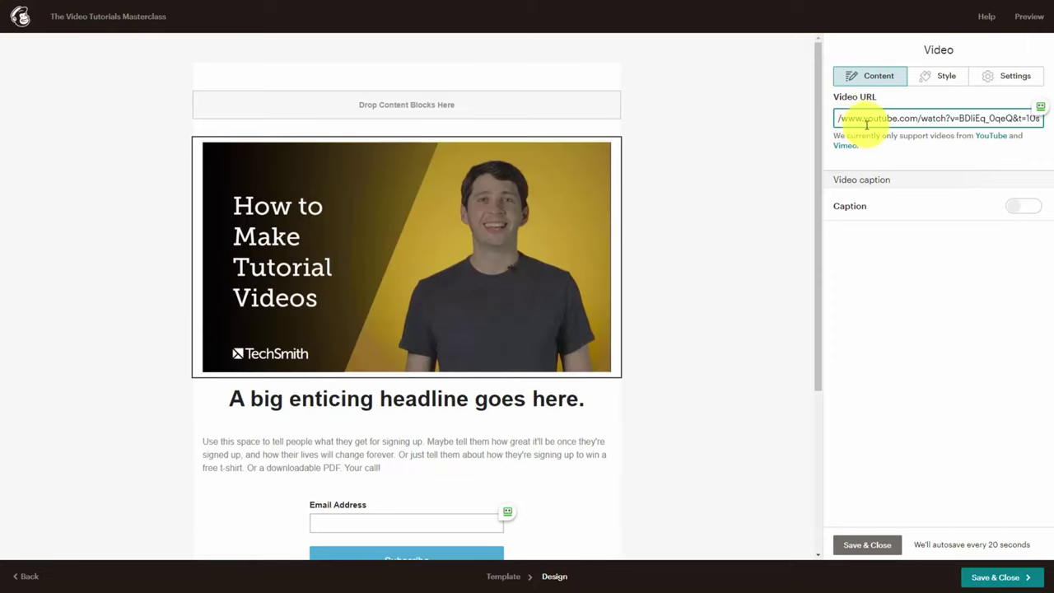
pyautogui.click(946, 78)
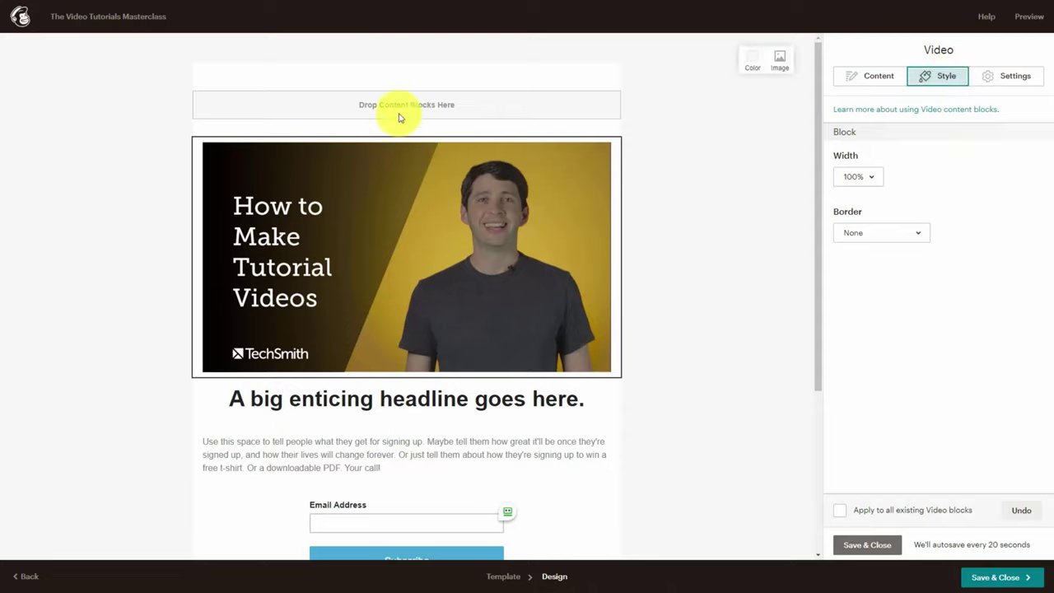
pyautogui.click(988, 81)
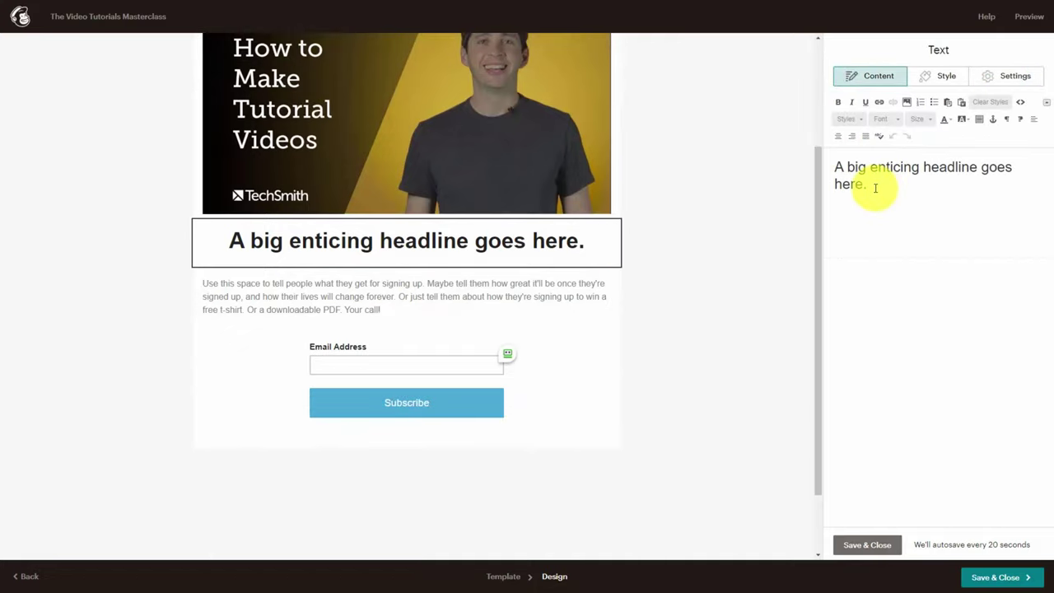
# Rewrite the headline to 'Come and Learn To Create Video Tutorials'
pyautogui.click(873, 186)
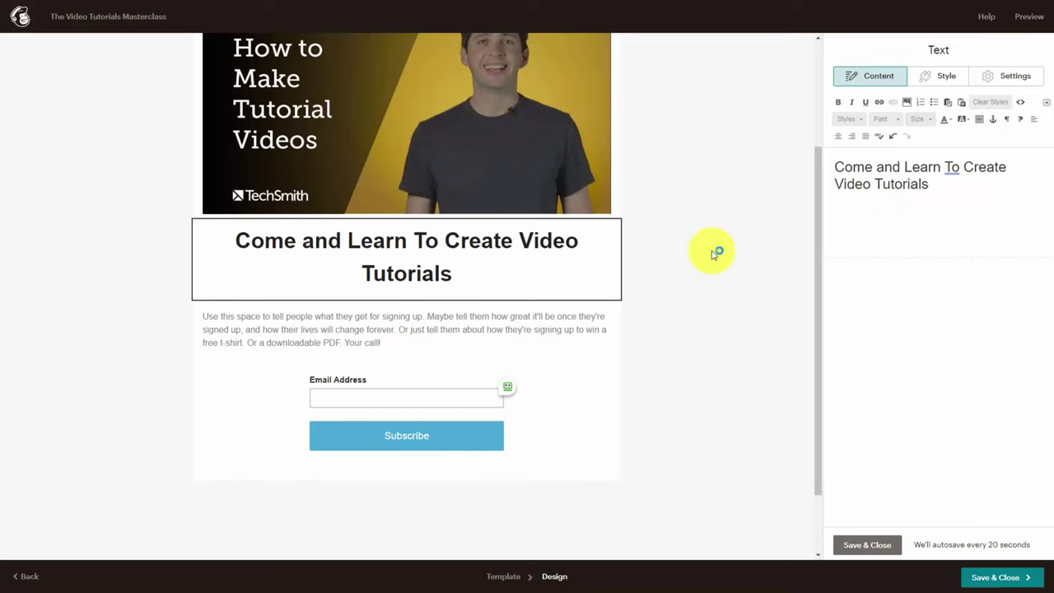
pyautogui.scroll(2, 675, 261)
pyautogui.scroll(-1, 671, 262)
pyautogui.scroll(-2, 673, 262)
pyautogui.scroll(2, 674, 262)
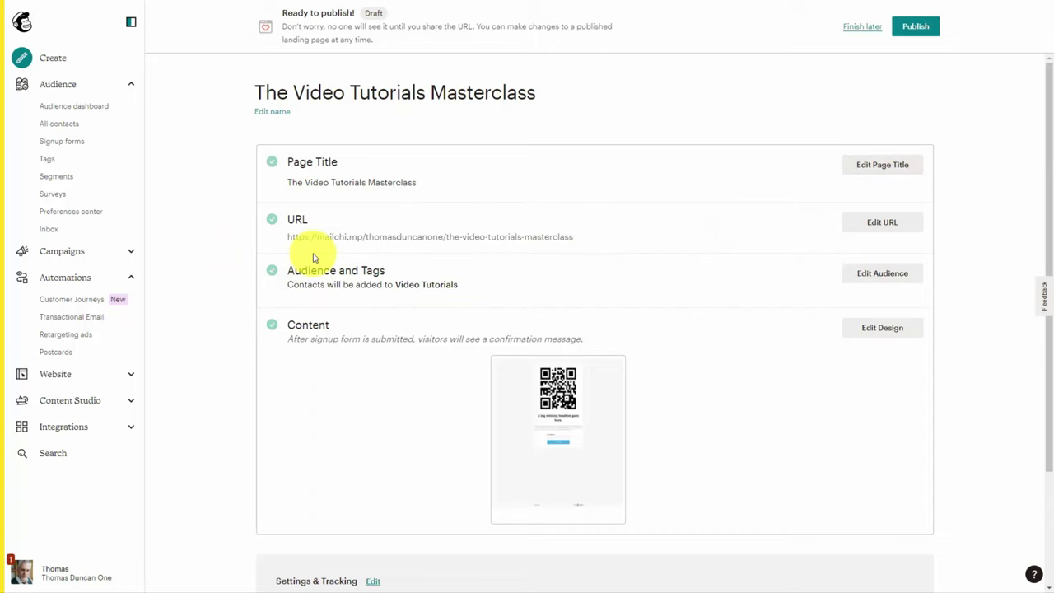
# Review the landing page's URL and domain options
pyautogui.click(879, 224)
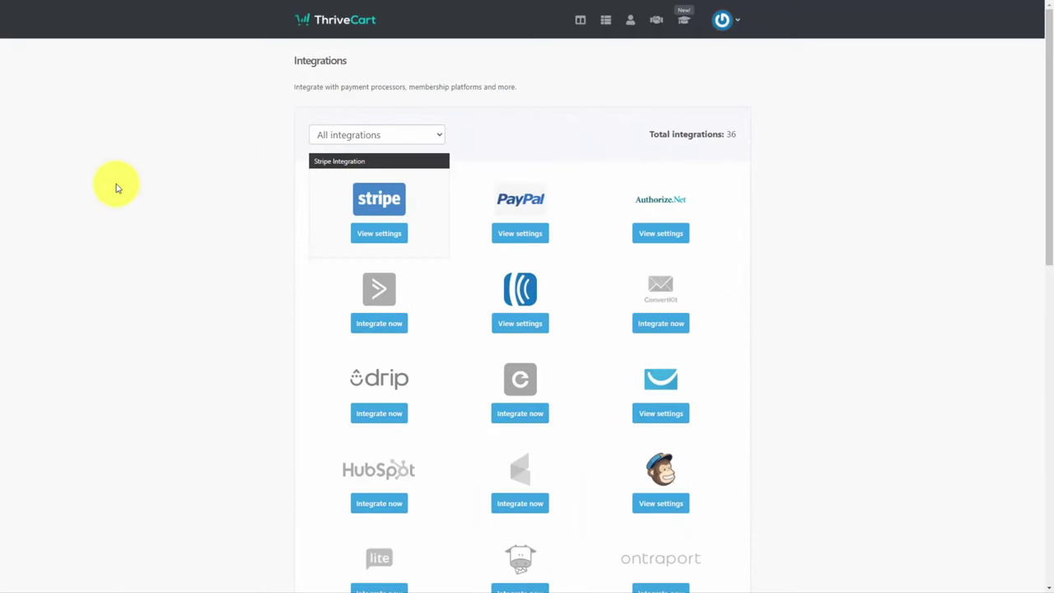
# Filter the integrations to Autoresponders and de-authorise the connected MailChimp account
pyautogui.click(404, 141)
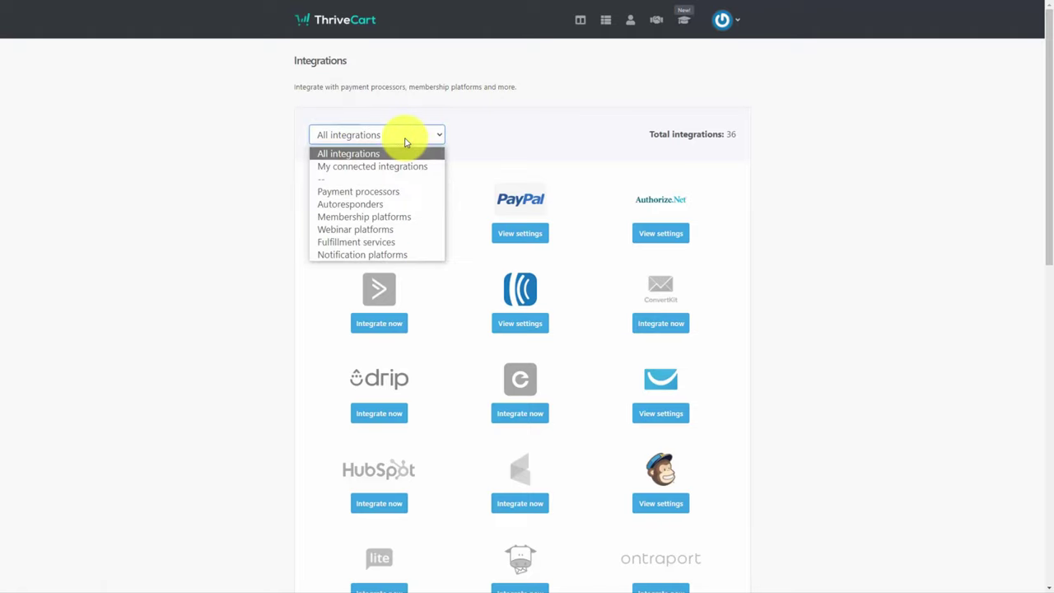
pyautogui.click(390, 204)
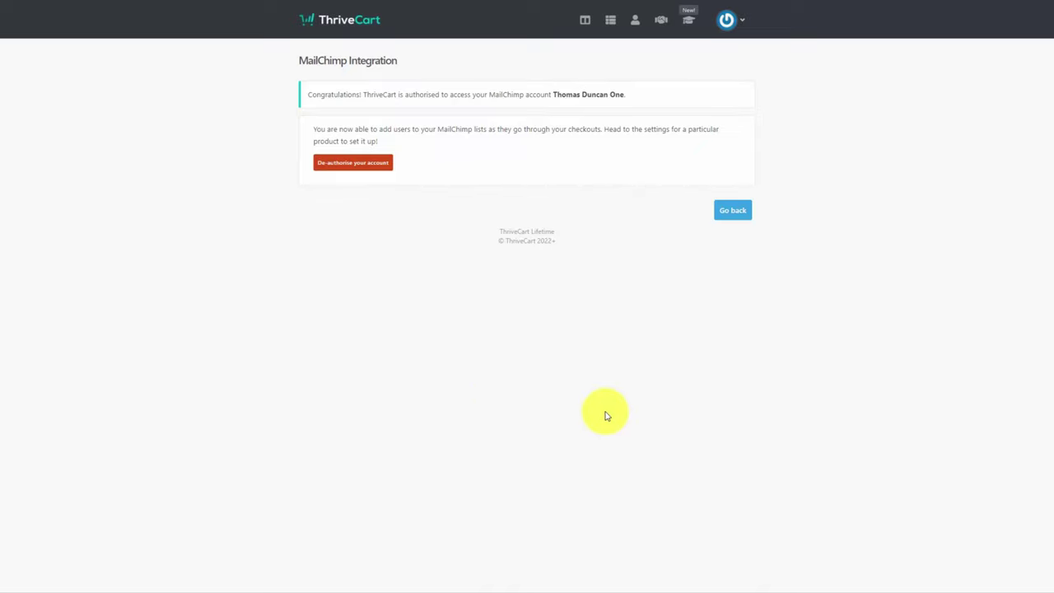
pyautogui.click(358, 165)
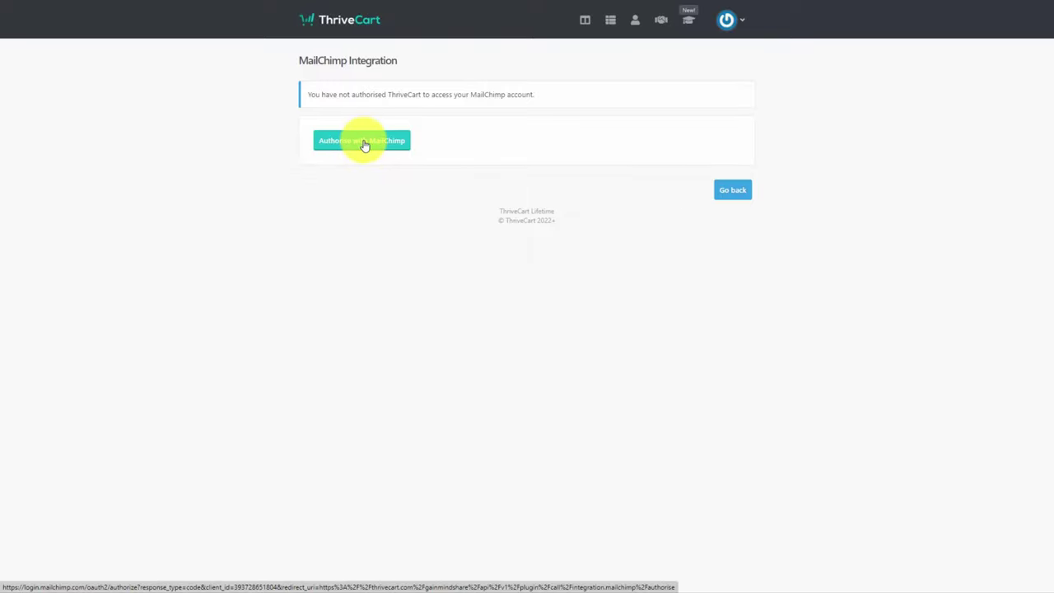
# Reauthorize ThriveCart and allow it access to the Mailchimp account
pyautogui.click(364, 145)
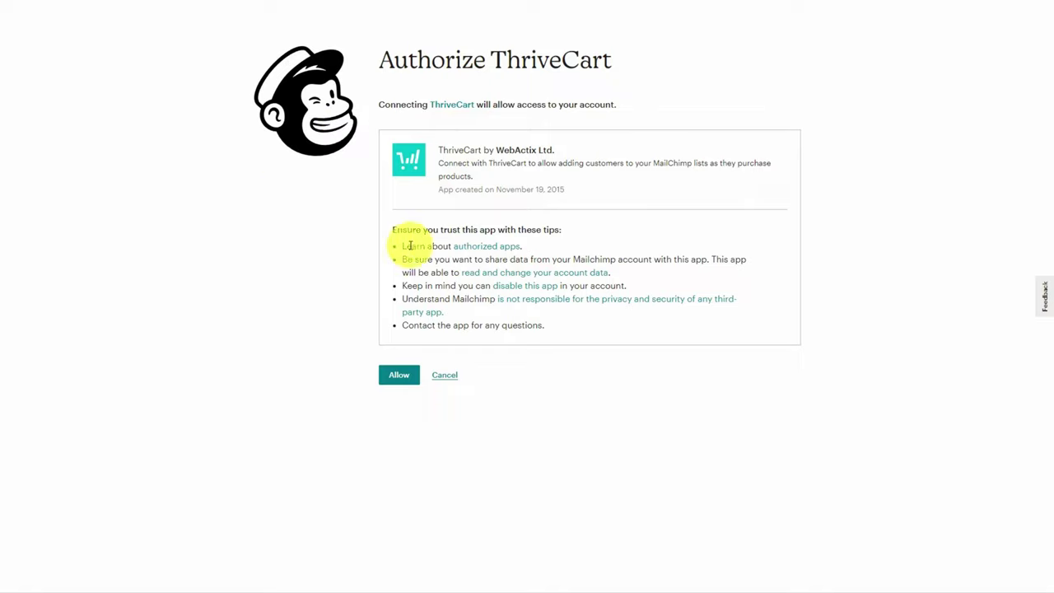
pyautogui.click(399, 376)
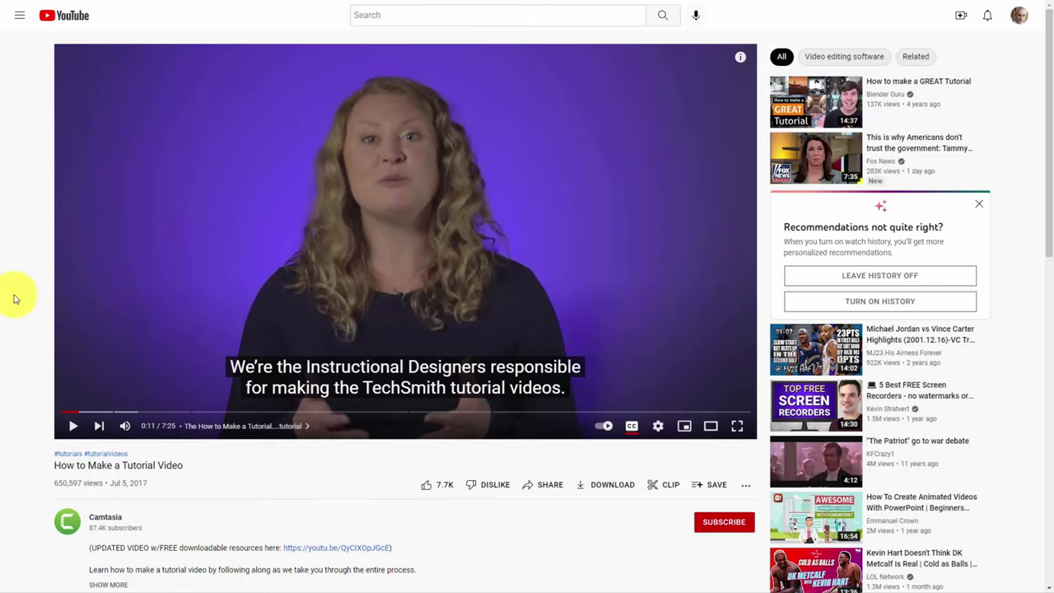
# Visit the Camtasia channel, pause its trailer, then open Customize Channel for your own channel
pyautogui.scroll(-2, 13, 273)
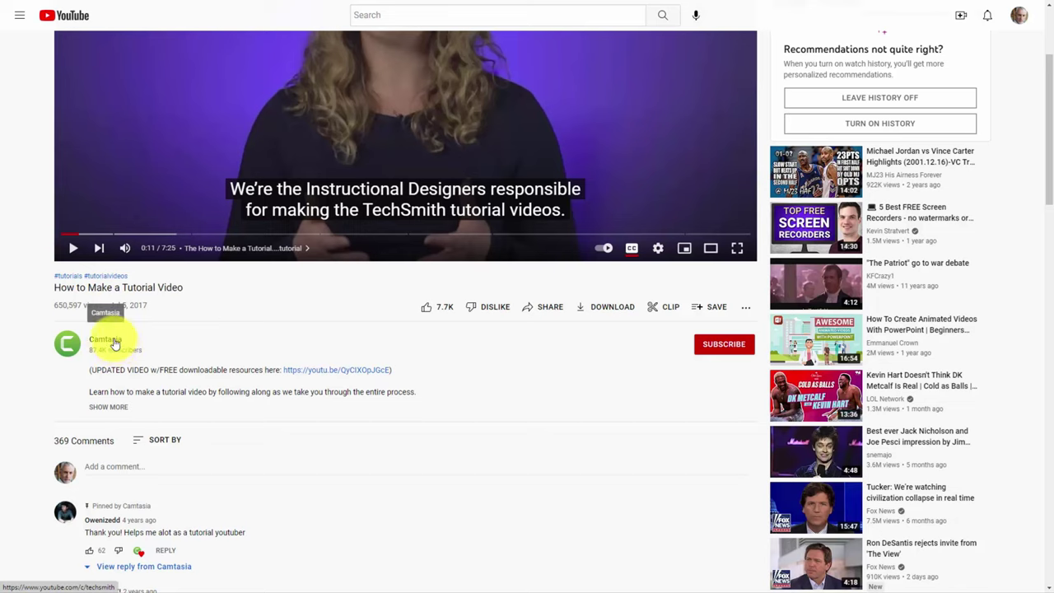
pyautogui.click(113, 343)
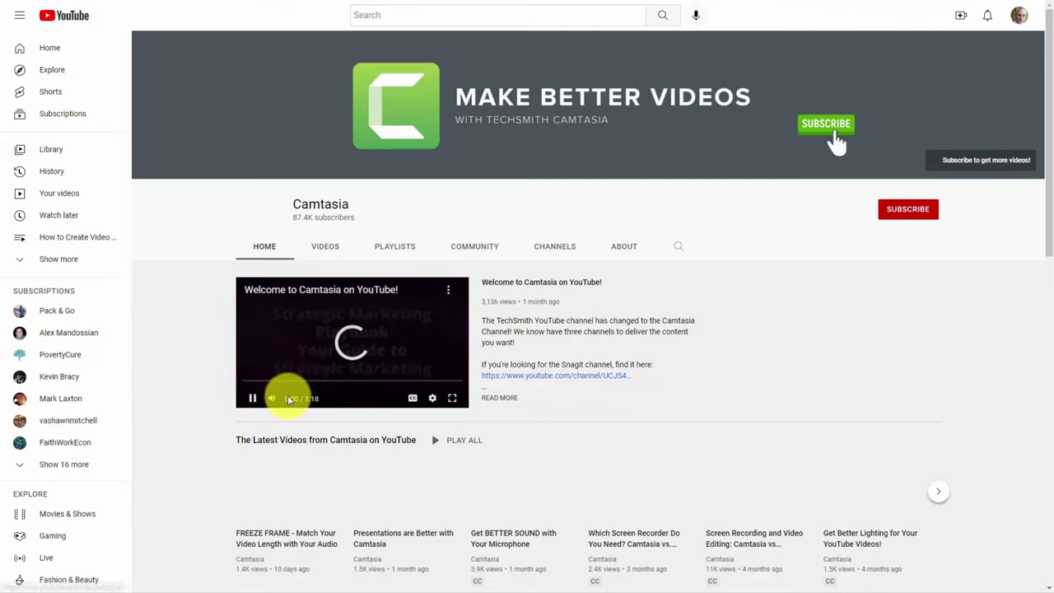
pyautogui.click(253, 399)
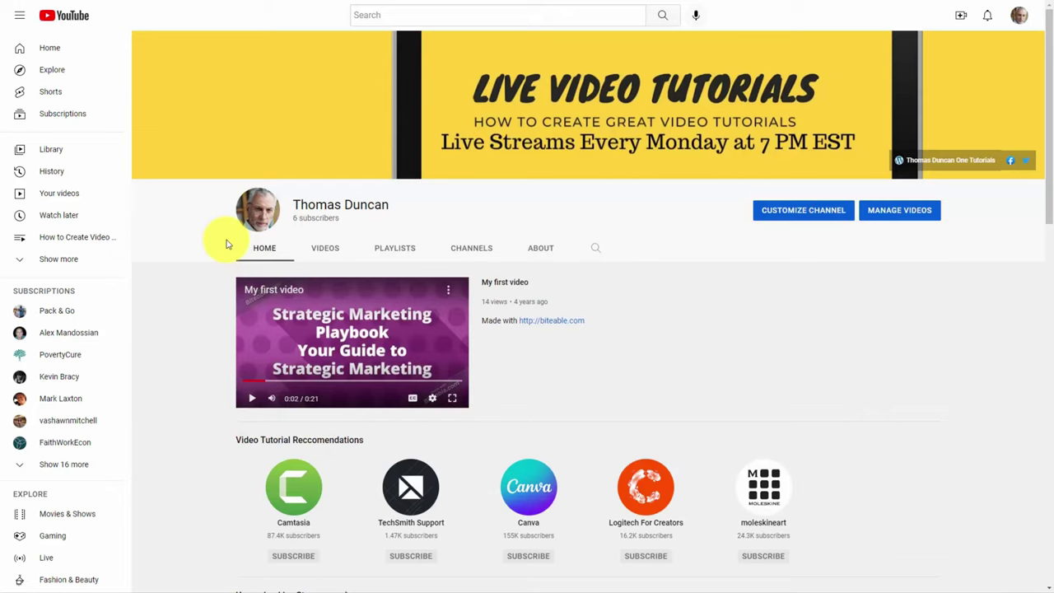
pyautogui.click(806, 220)
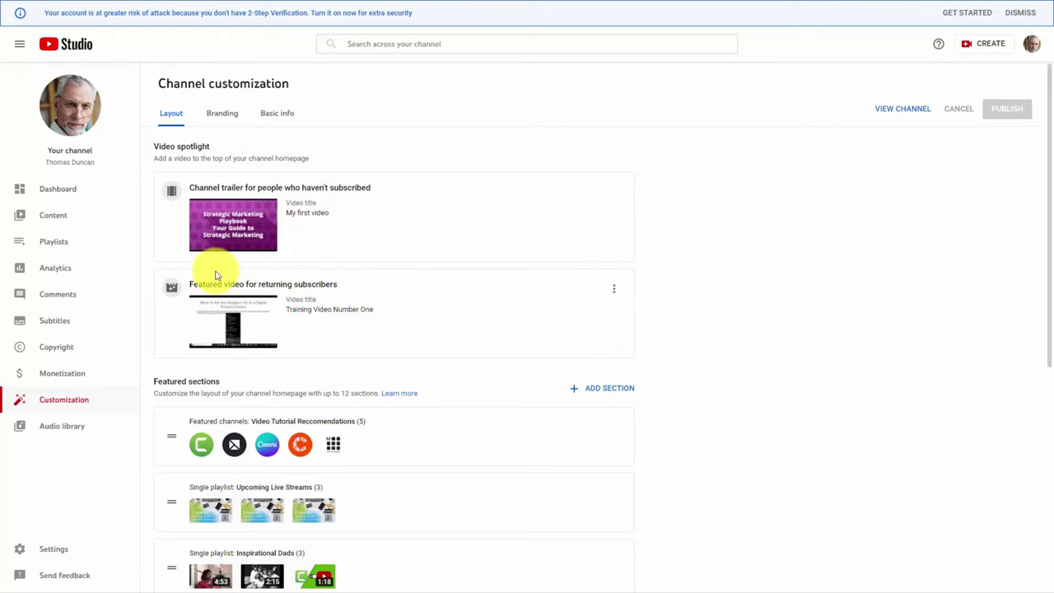
# Switch Channel customization to the Branding settings
pyautogui.click(222, 113)
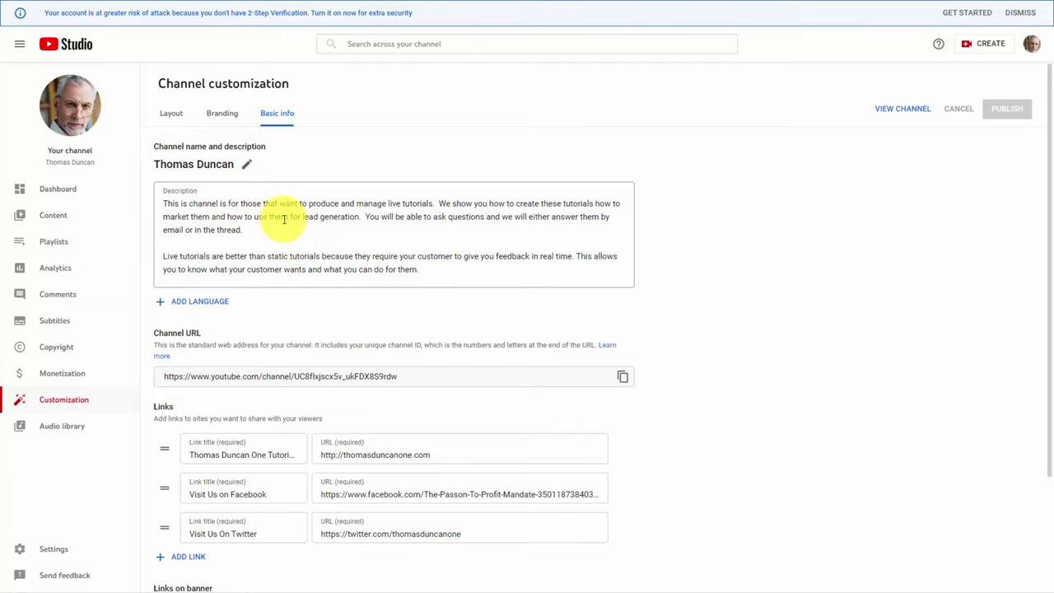
# Keep the Links on banner option set to First 3 links in Basic info
pyautogui.scroll(-2, 284, 218)
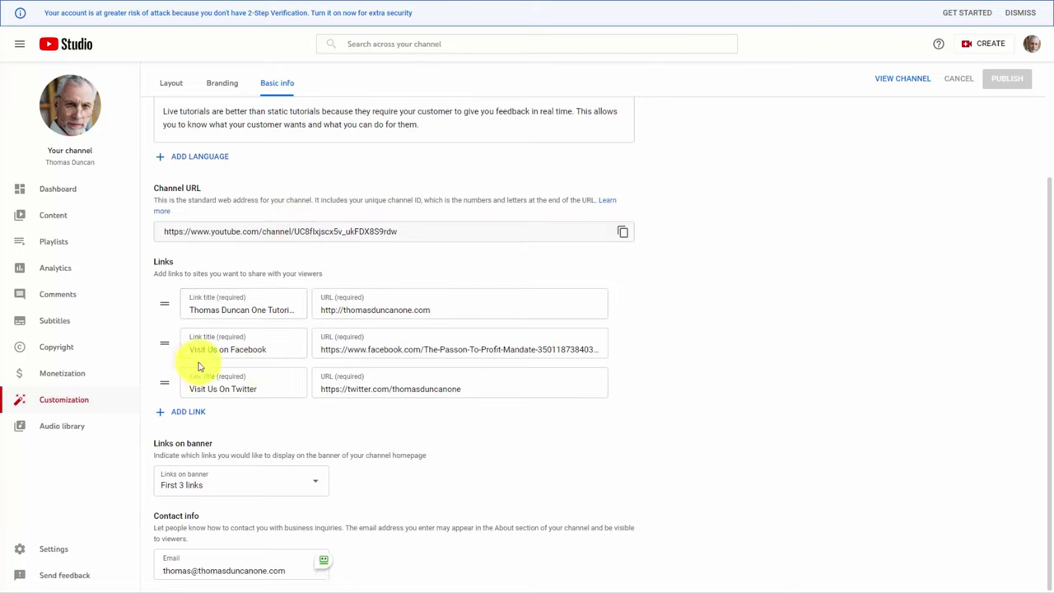
pyautogui.click(309, 480)
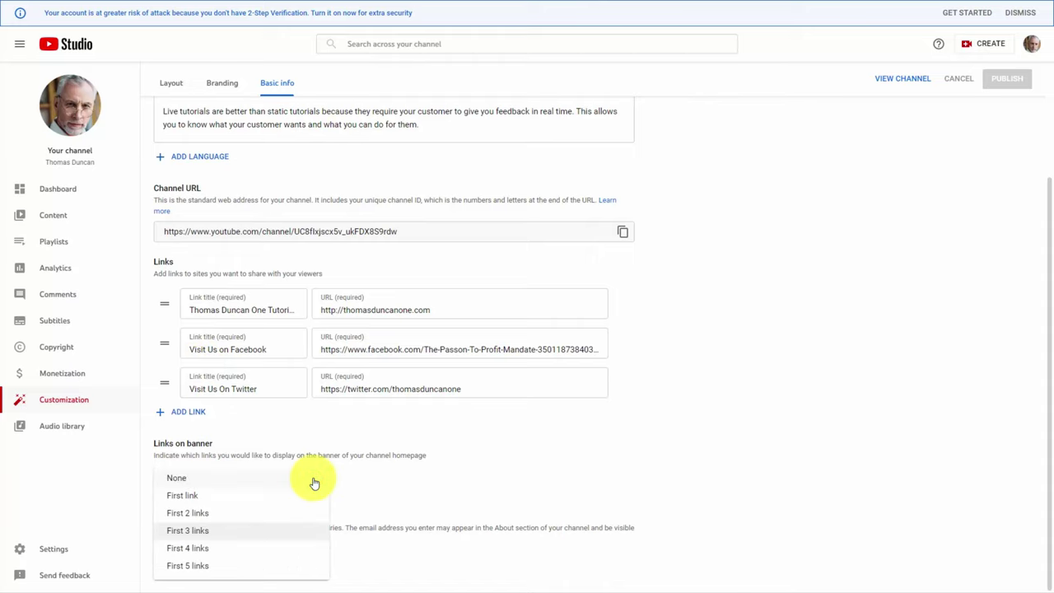
pyautogui.click(188, 411)
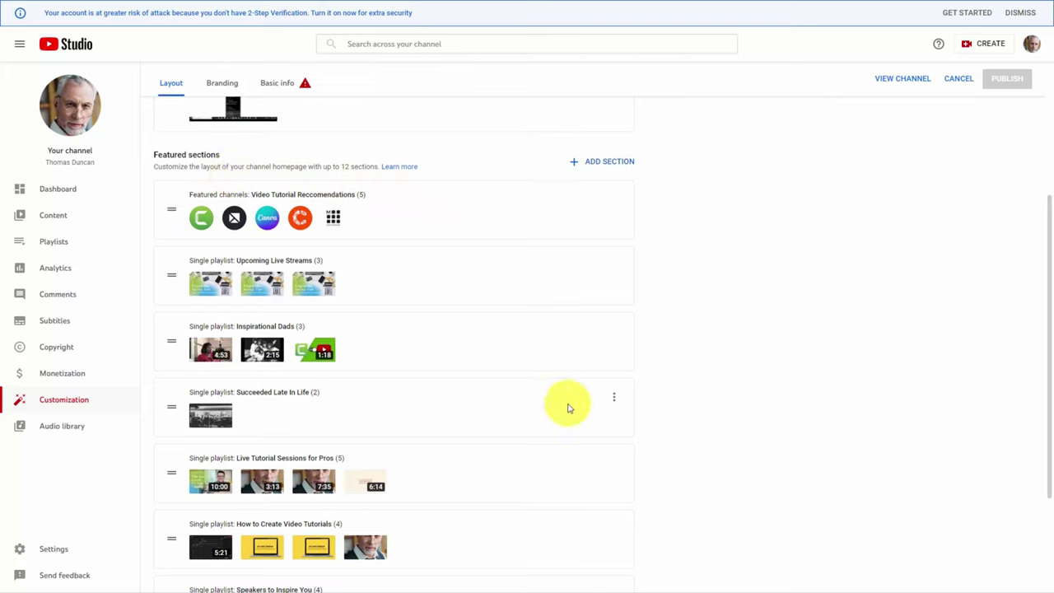
# Review the Add section types, then drag How to Create Video Tutorials higher in the layout
pyautogui.scroll(-3, 576, 401)
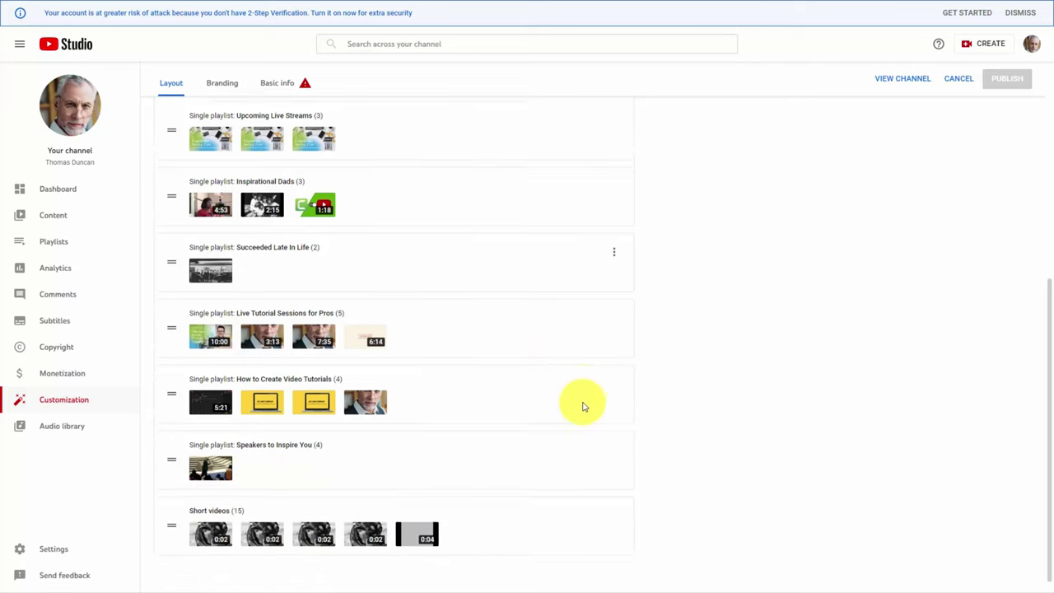
pyautogui.scroll(-1, 554, 344)
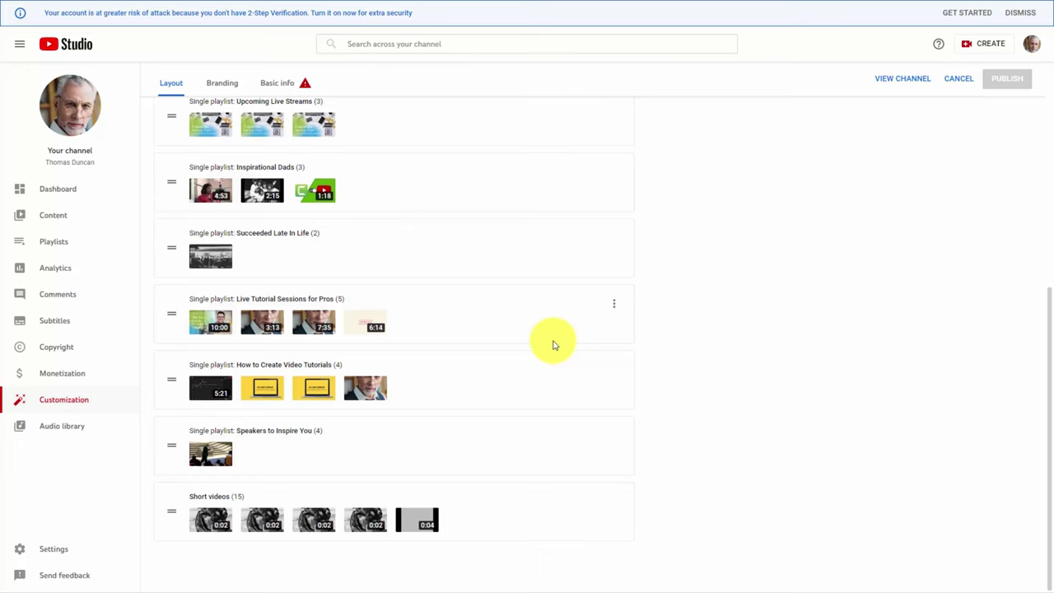
pyautogui.scroll(4, 554, 345)
pyautogui.click(601, 324)
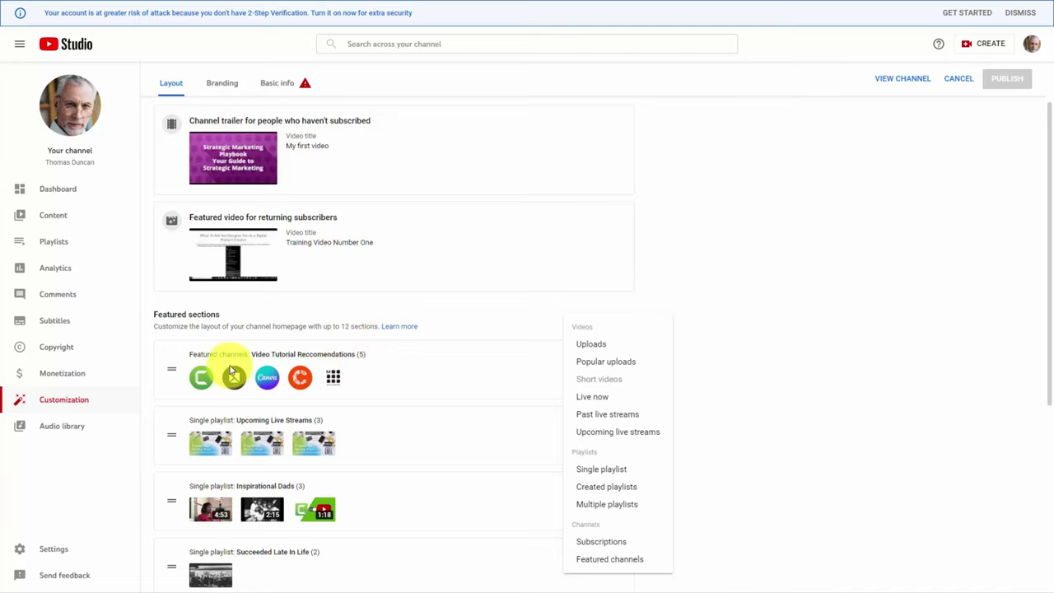
pyautogui.click(609, 559)
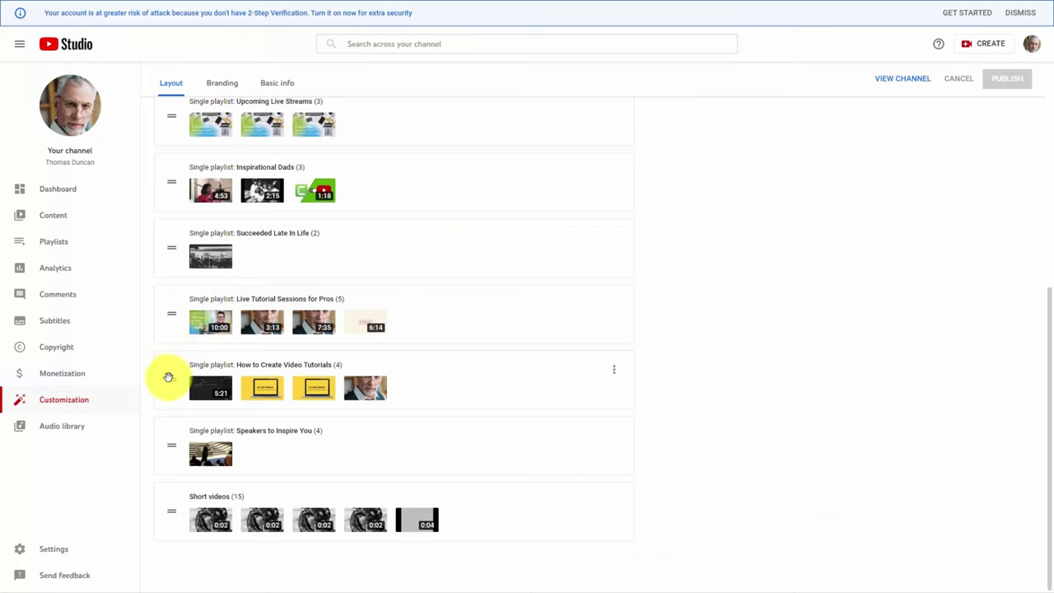
pyautogui.moveTo(171, 379); pyautogui.dragTo(164, 170)
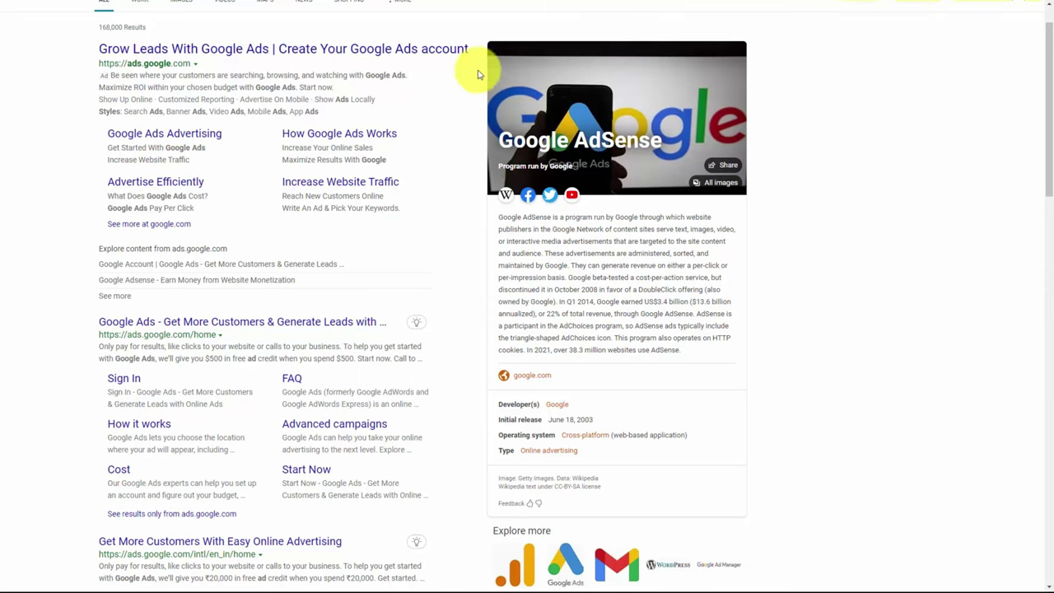
# Open the Grow Leads With Google Ads result from Bing
pyautogui.click(265, 52)
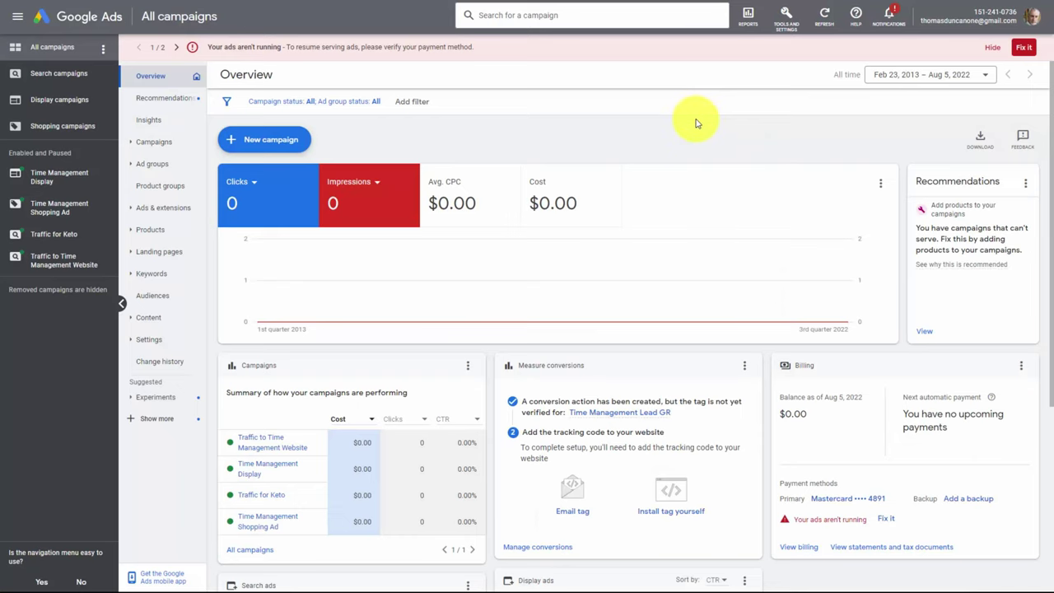
# Go to the Linked accounts page under Tools and Settings
pyautogui.click(784, 30)
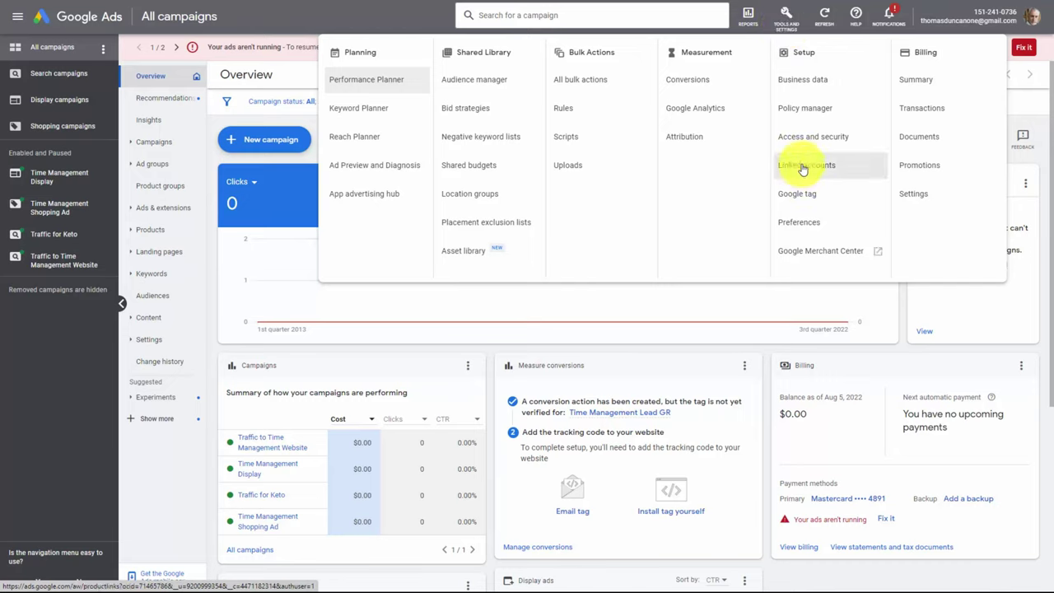
pyautogui.click(803, 167)
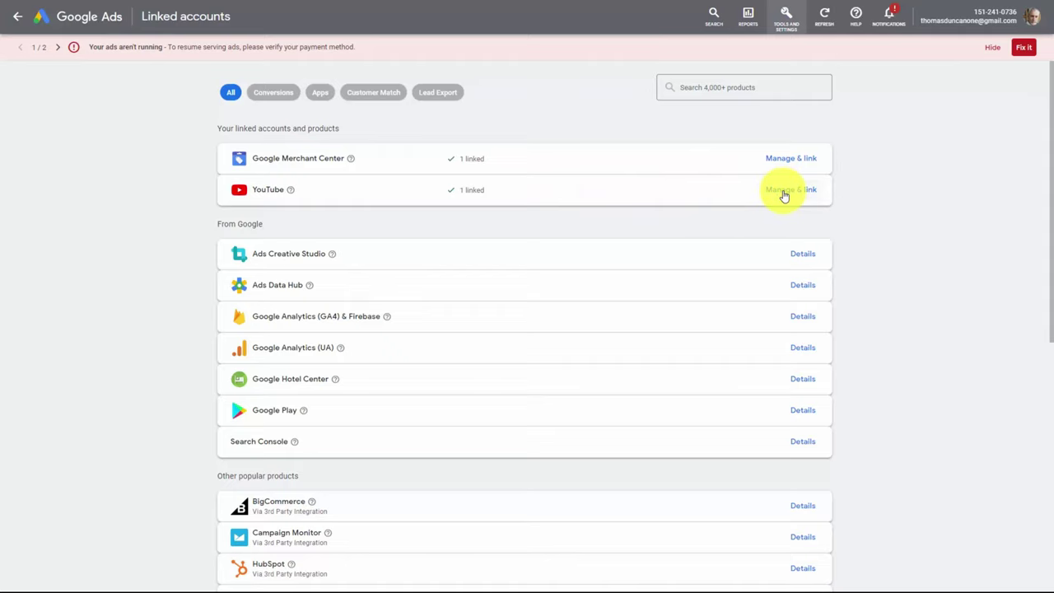
# Unlink the currently linked YouTube channel and confirm the unlinking
pyautogui.click(784, 194)
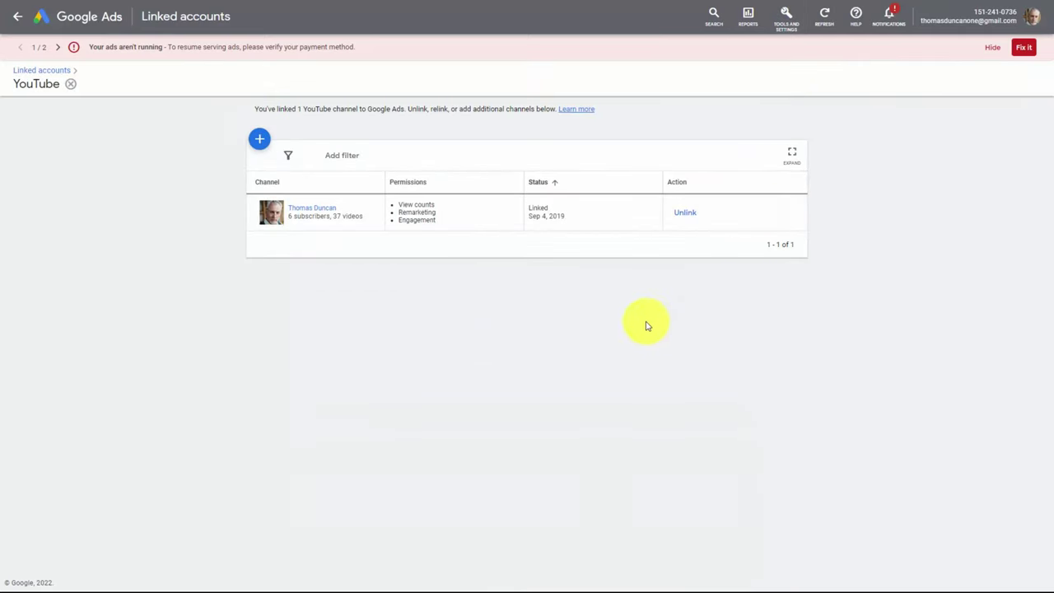
pyautogui.click(684, 215)
pyautogui.click(652, 324)
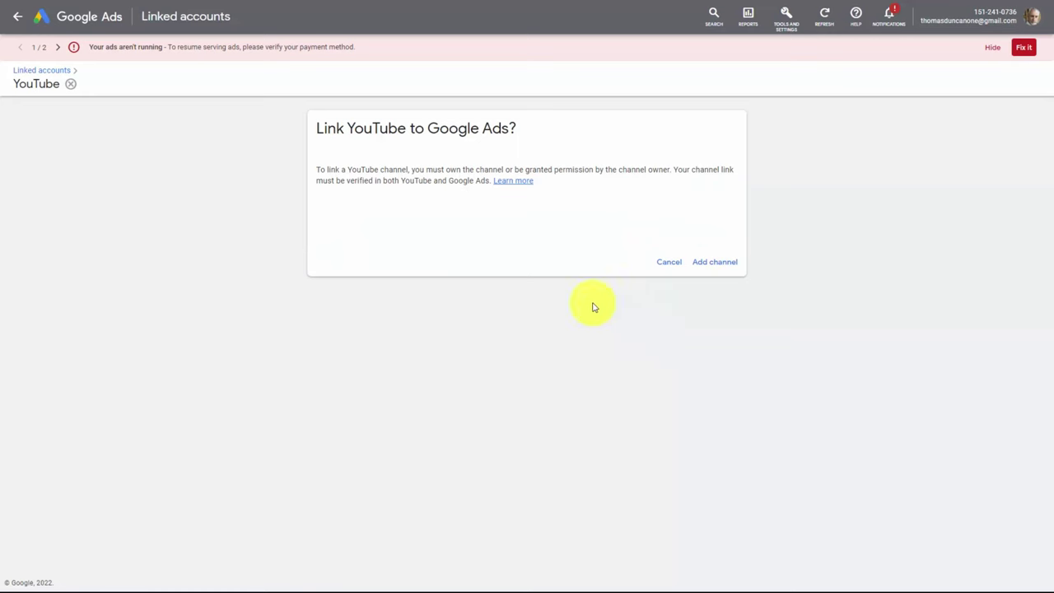
# Add the channel again as one you own and pick it on YouTube
pyautogui.click(706, 263)
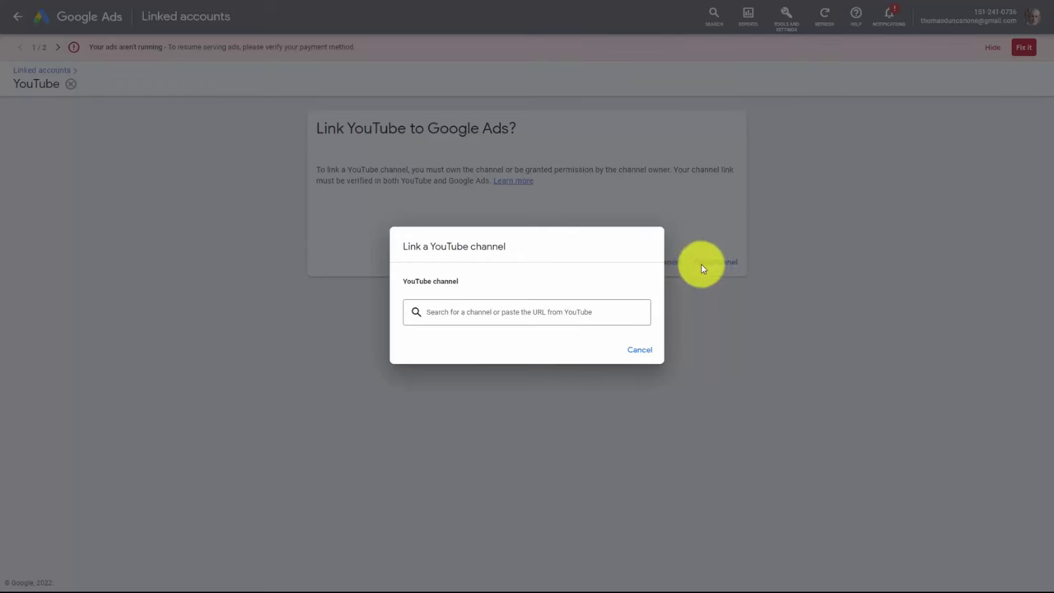
pyautogui.click(452, 313)
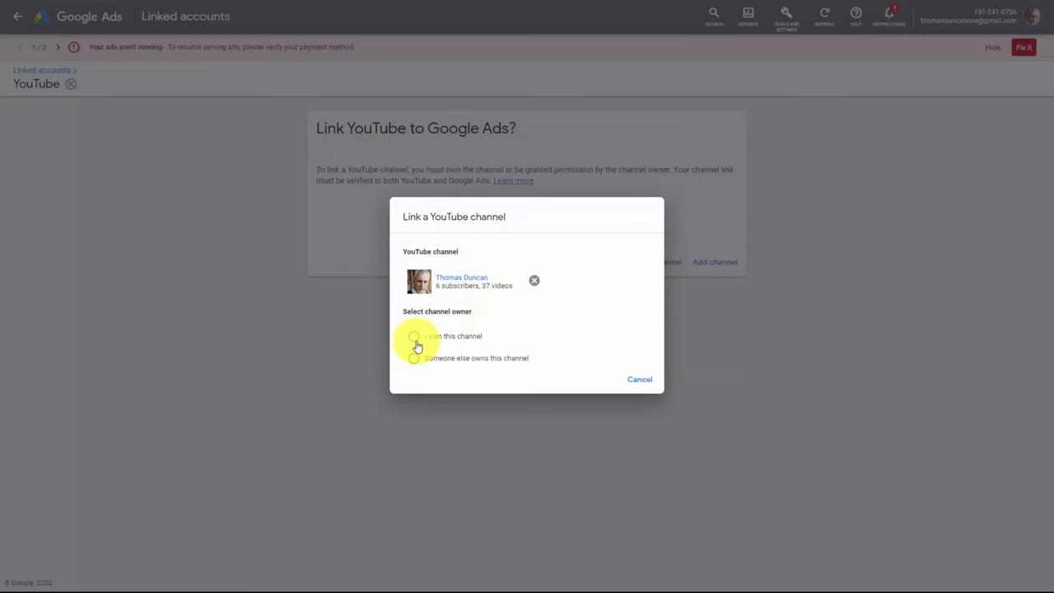
pyautogui.click(415, 338)
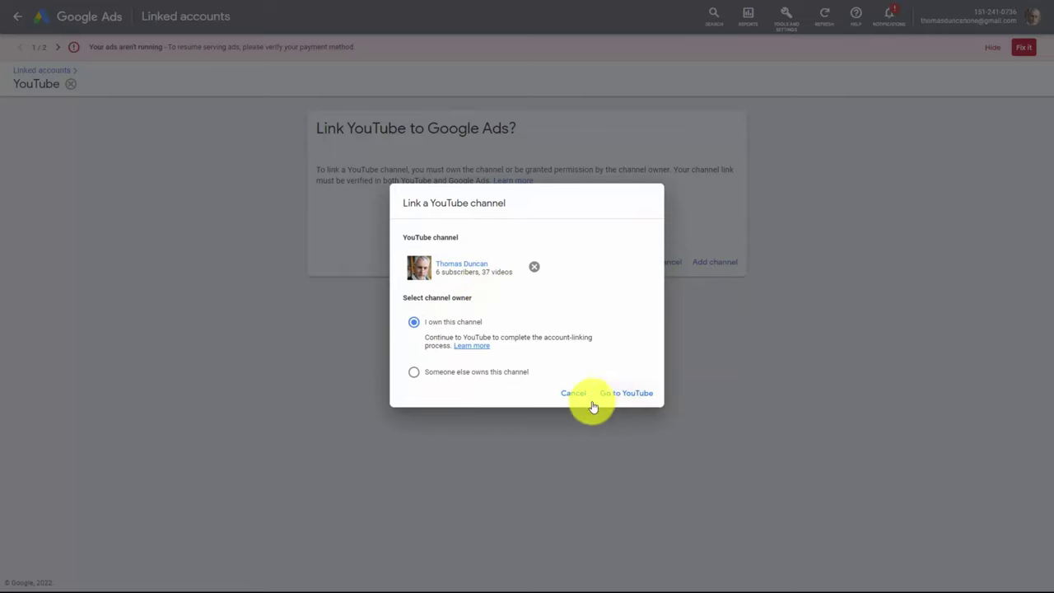
pyautogui.click(619, 396)
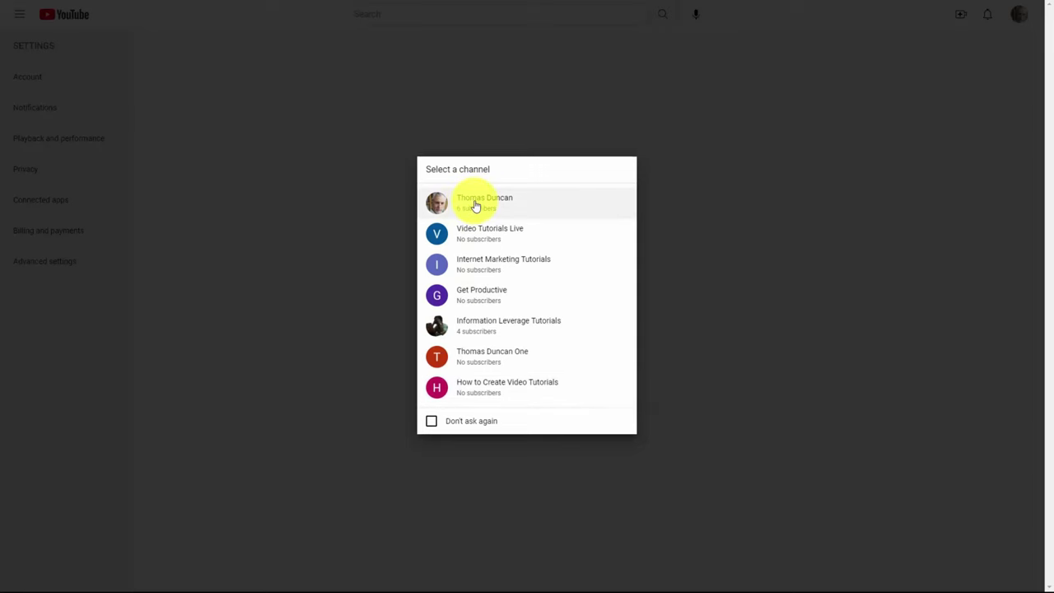
pyautogui.click(475, 204)
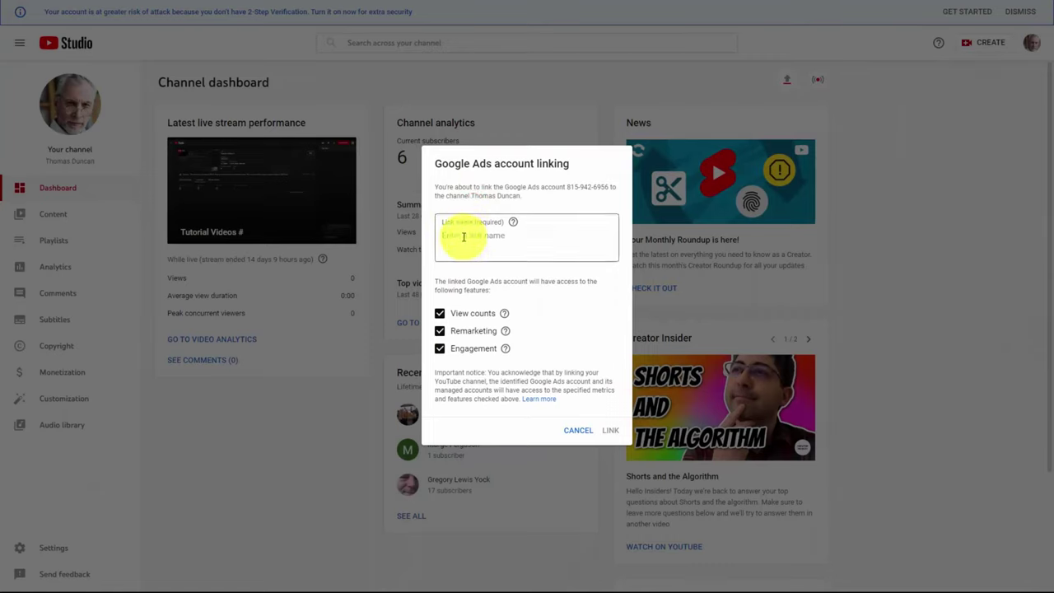
# Enter a link name and approve linking the channel with all permissions kept
pyautogui.click(463, 237)
pyautogui.write('Thomas Duncan One')
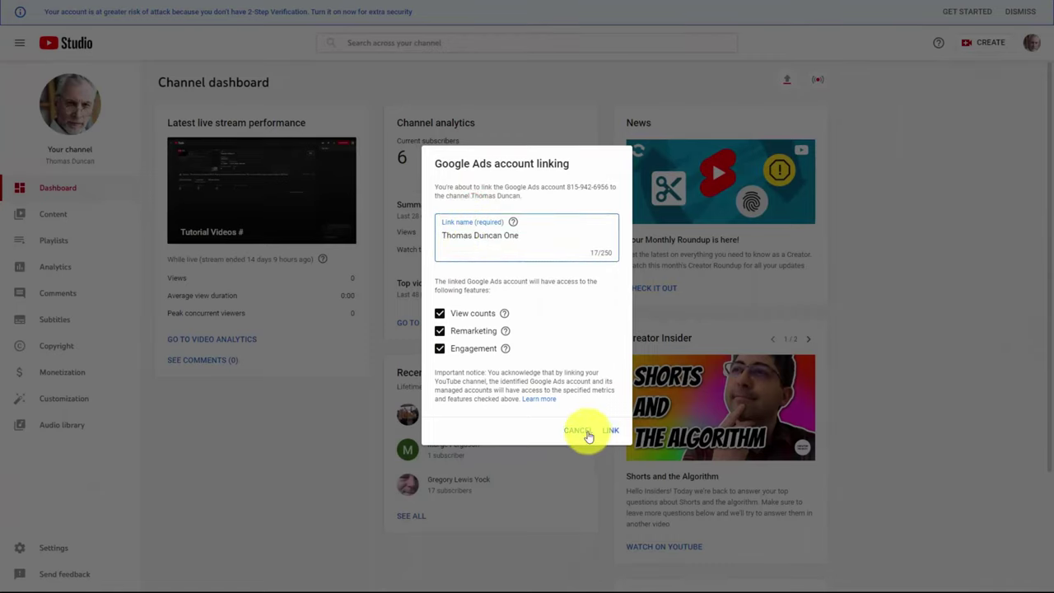
pyautogui.click(613, 432)
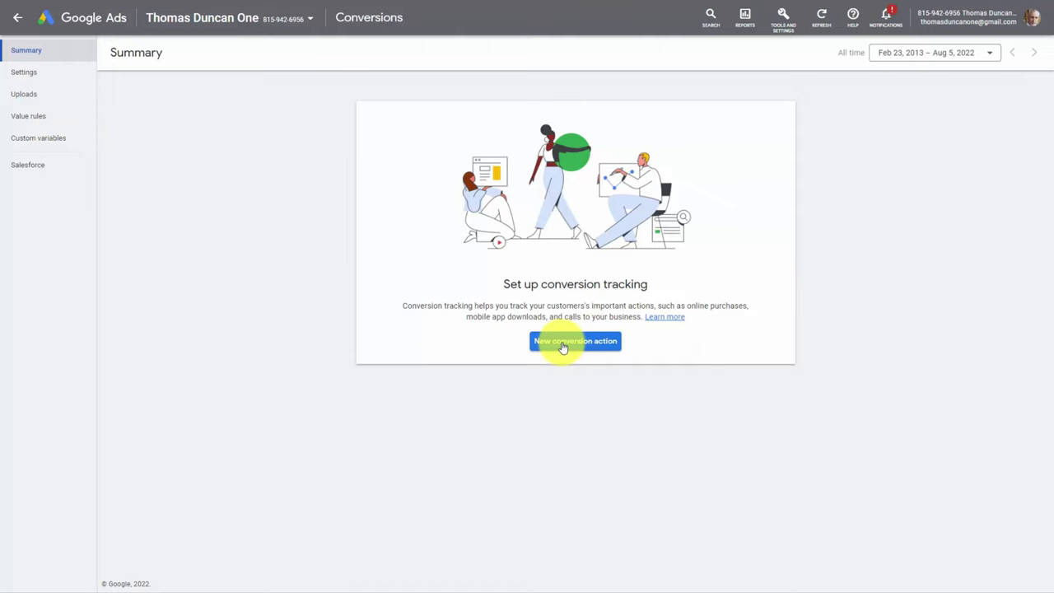
# Create a new Website conversion action, paste the site's domain and scan it
pyautogui.click(560, 346)
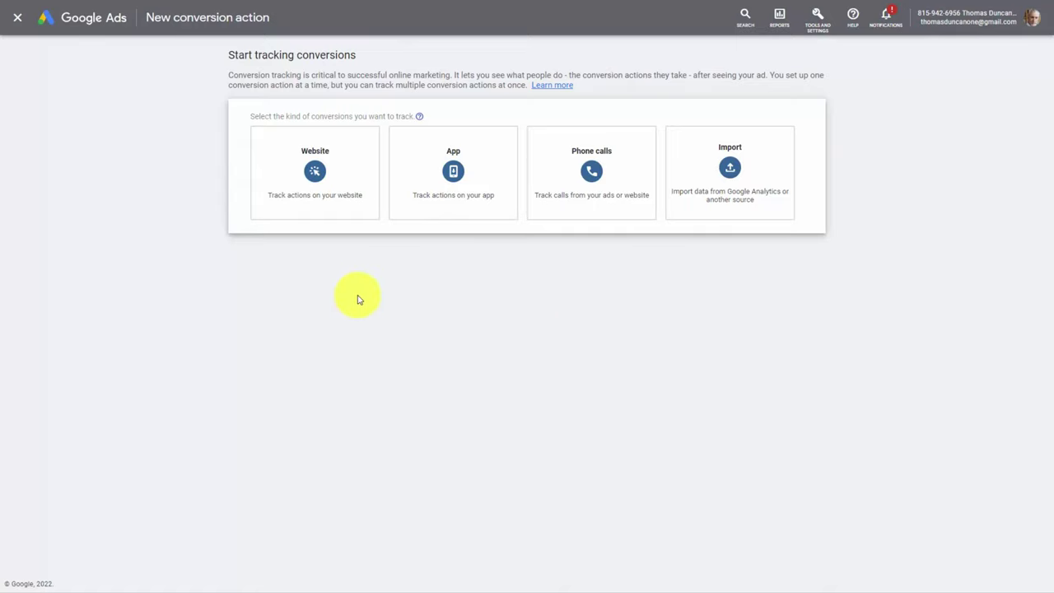
pyautogui.moveTo(329, 176)
pyautogui.click(314, 173)
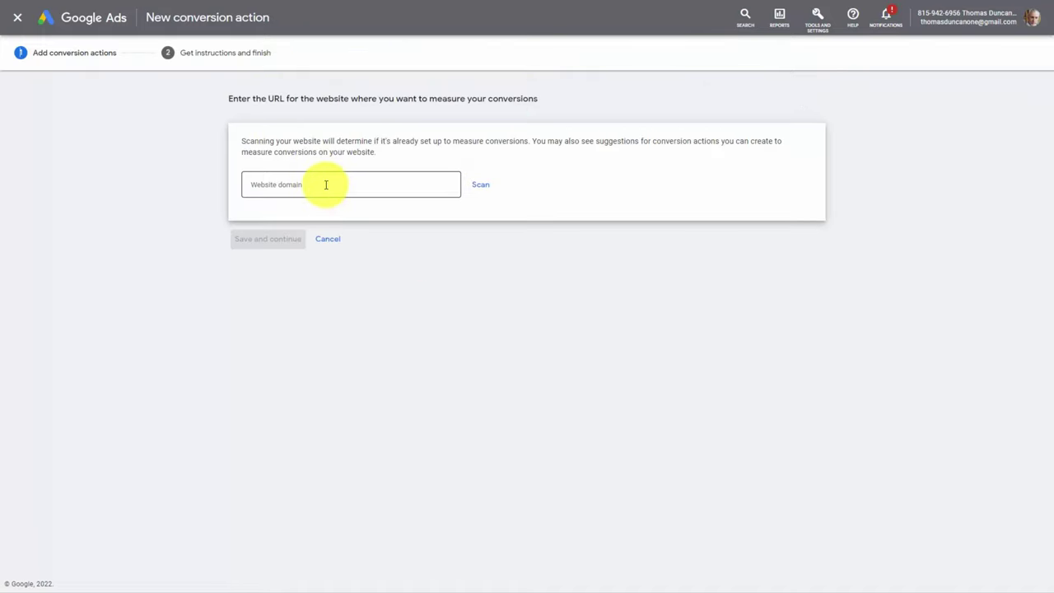
pyautogui.click(326, 184)
pyautogui.write('http://thomasduncanone.com')
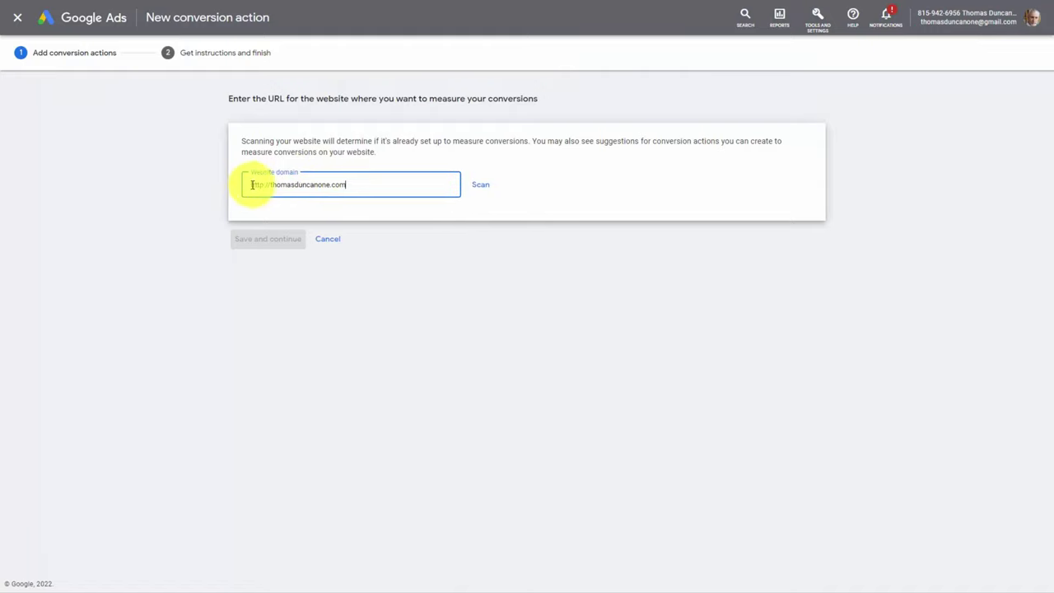
pyautogui.click(485, 190)
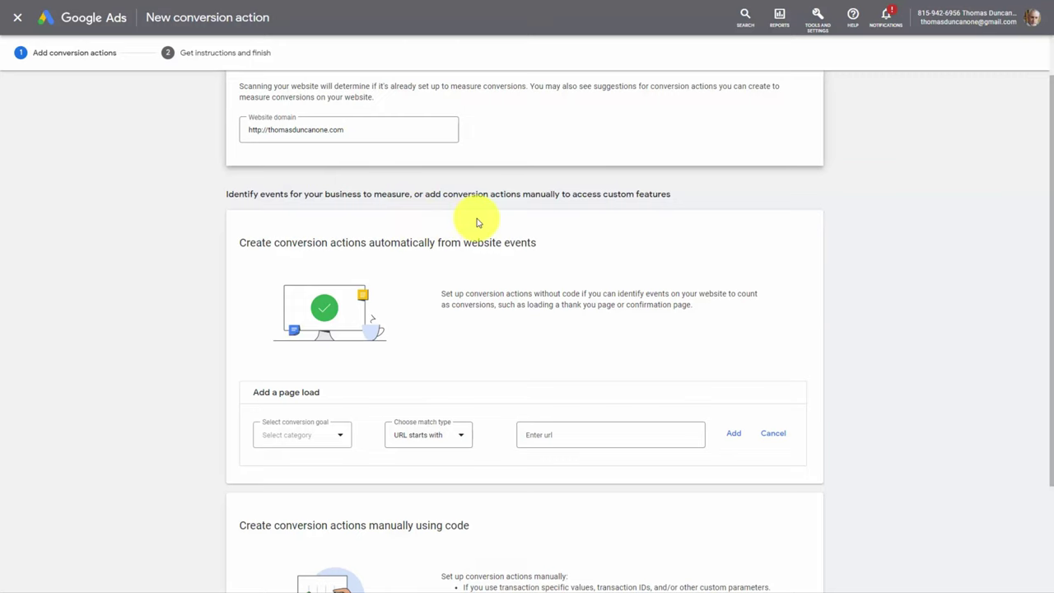
# Add a Purchase page-load event with match type 'URL is' for the pasted product thank-you page URL
pyautogui.scroll(-2, 600, 346)
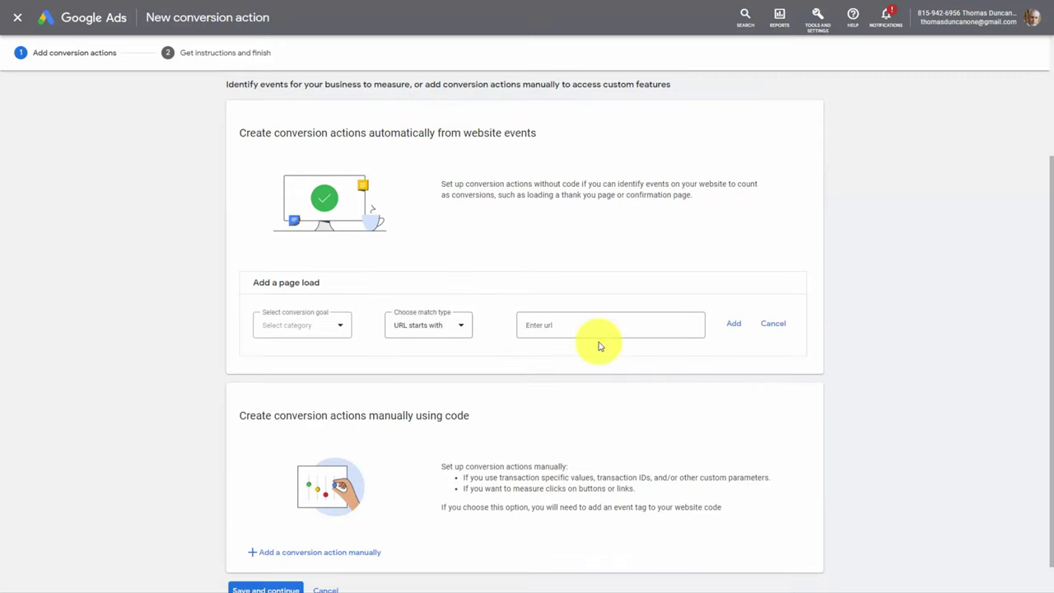
pyautogui.press('Tab')
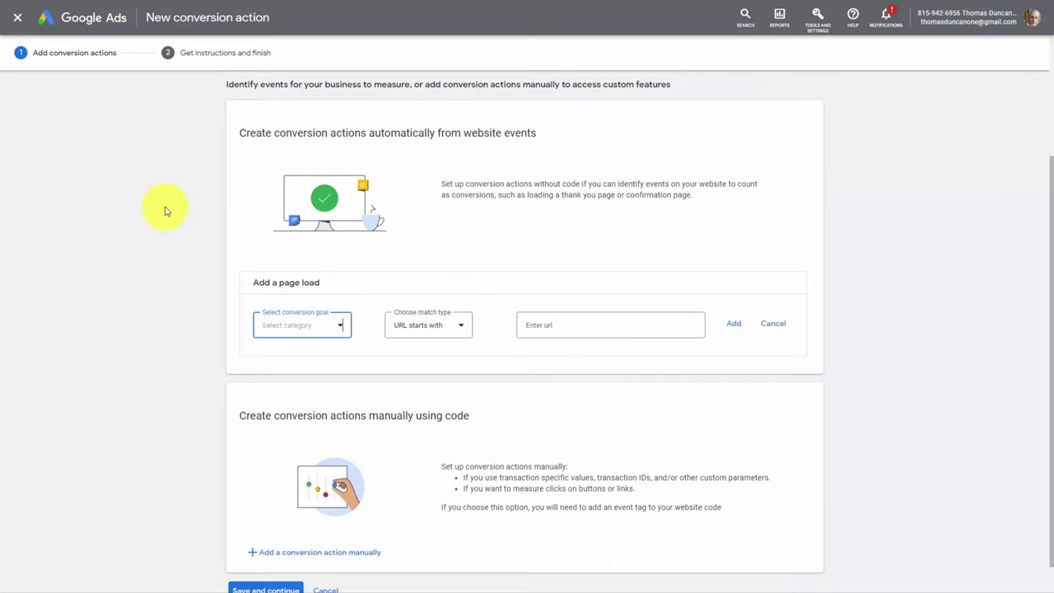
pyautogui.press('space')
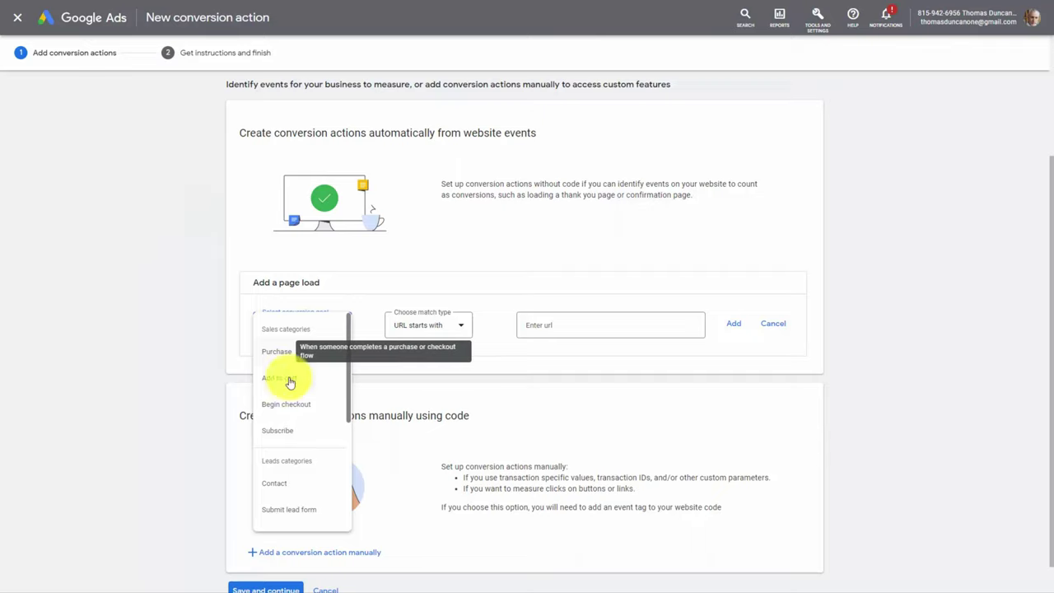
pyautogui.click(280, 351)
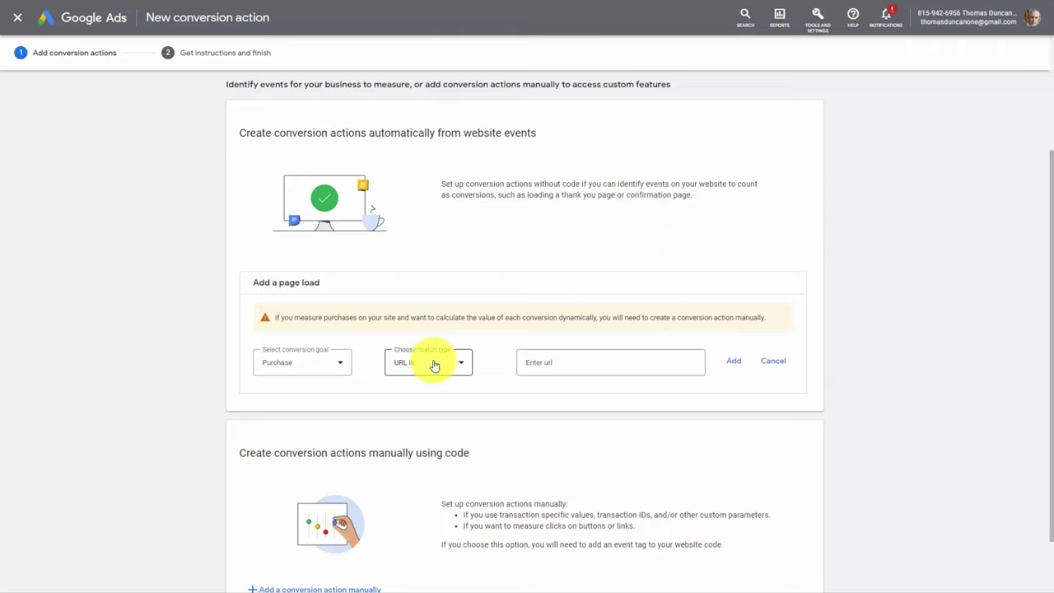
pyautogui.click(434, 362)
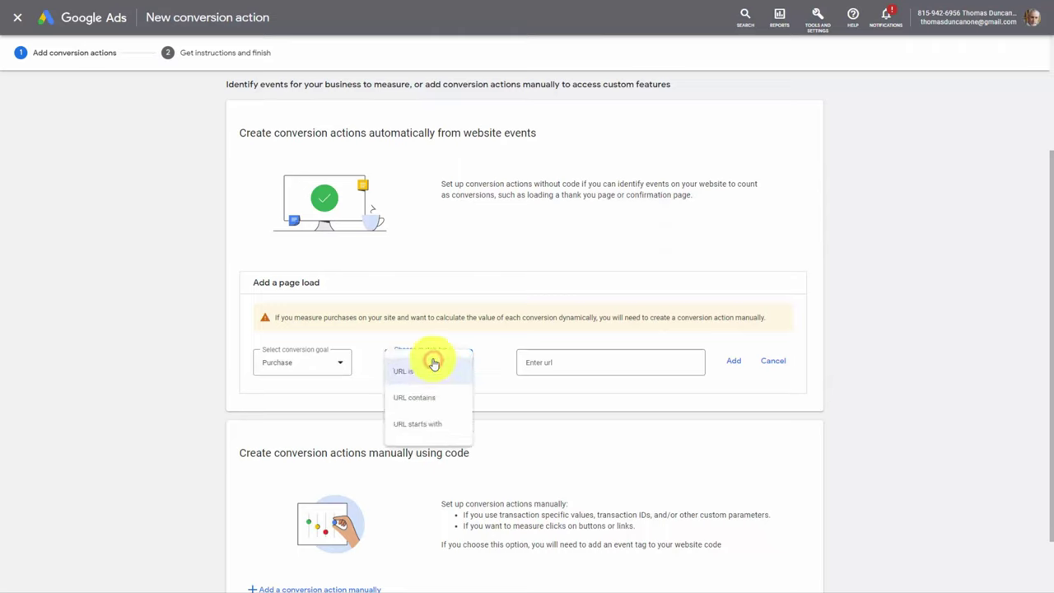
pyautogui.click(404, 372)
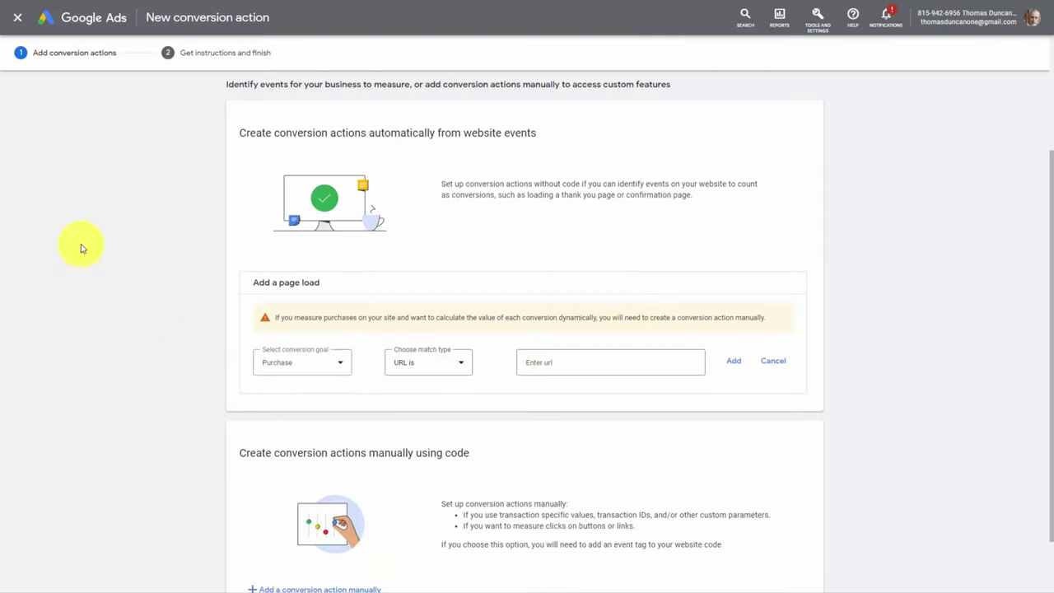
pyautogui.click(546, 362)
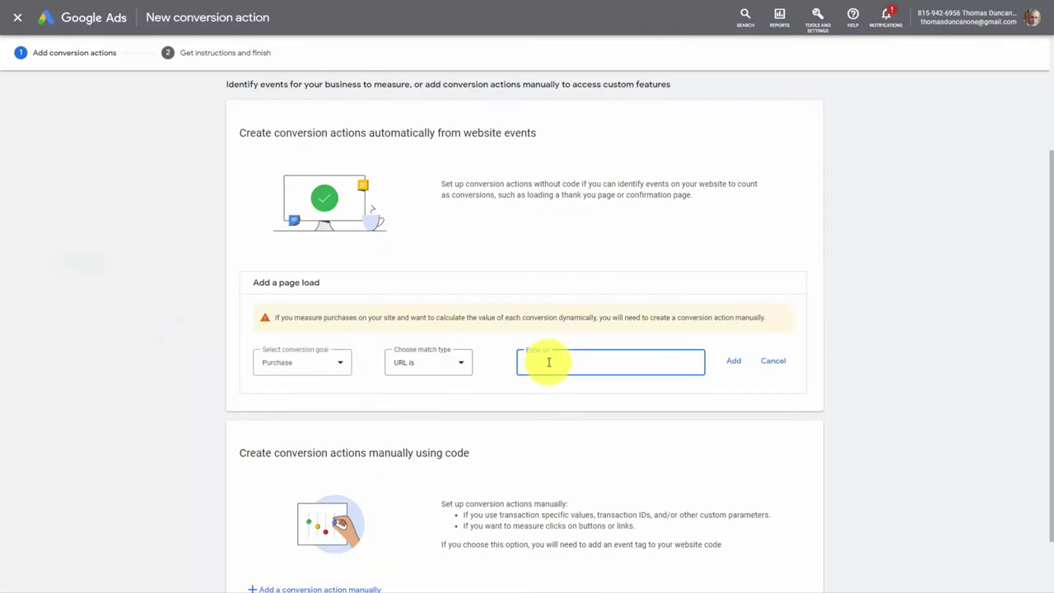
pyautogui.hotkey('ctrl', 'v')
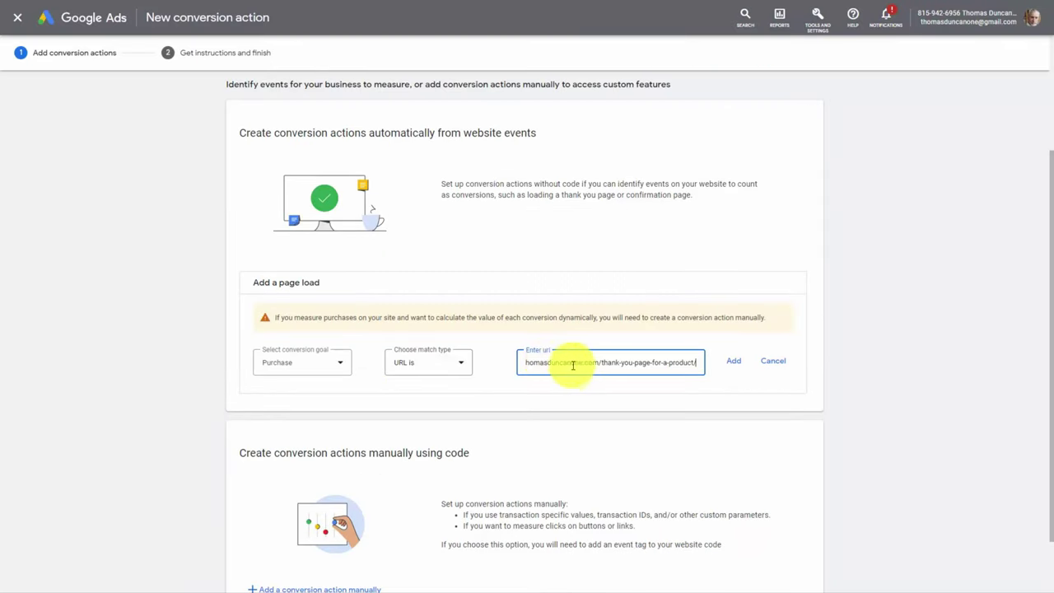
pyautogui.click(734, 366)
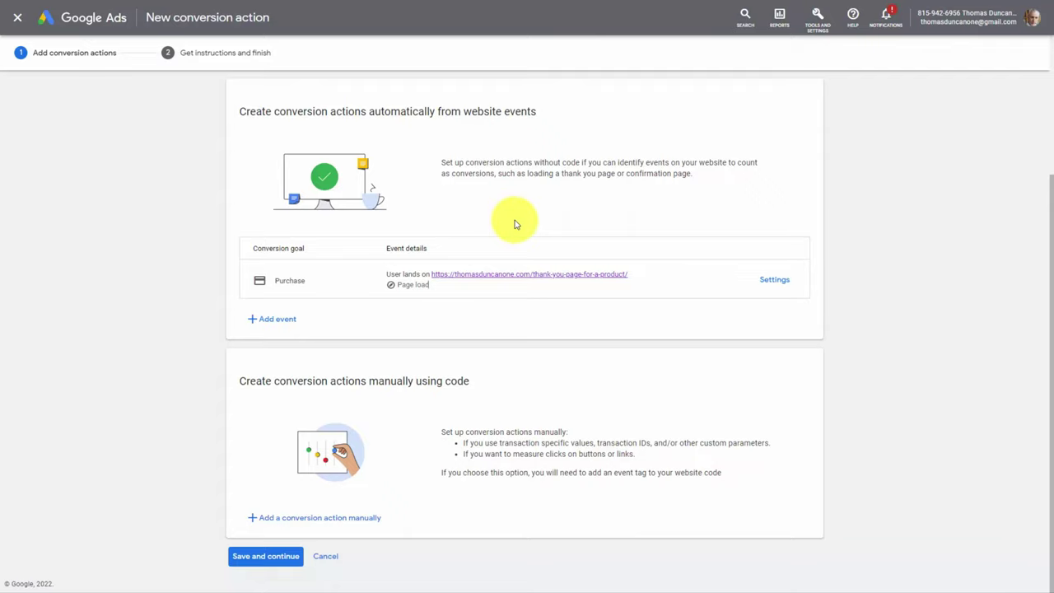
# In the Purchase event settings, change the value to 37 and count One per click
pyautogui.click(774, 282)
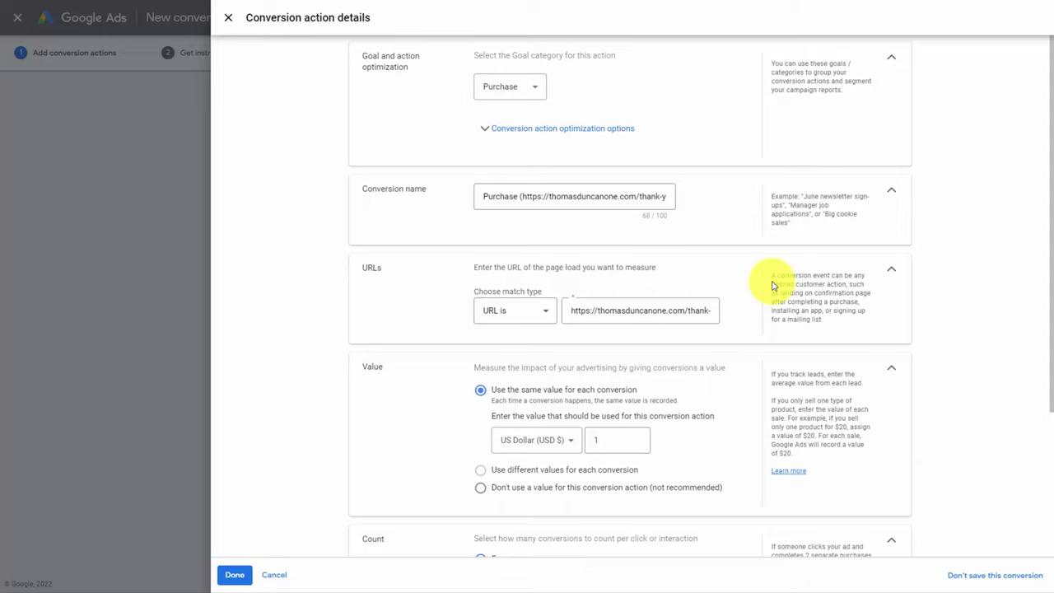
pyautogui.scroll(-2, 533, 285)
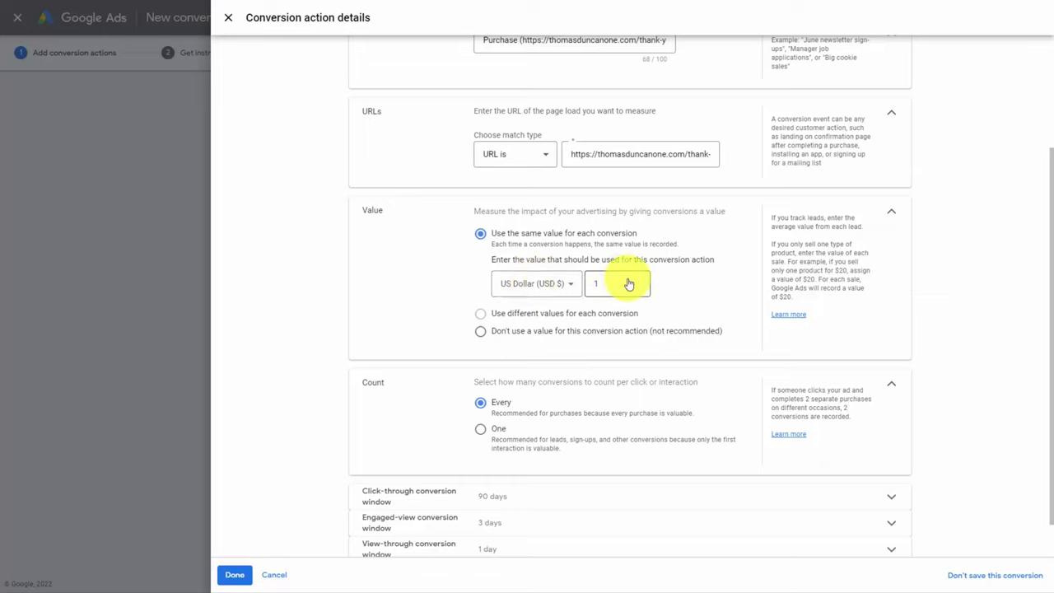
pyautogui.doubleClick(628, 282)
pyautogui.write('37')
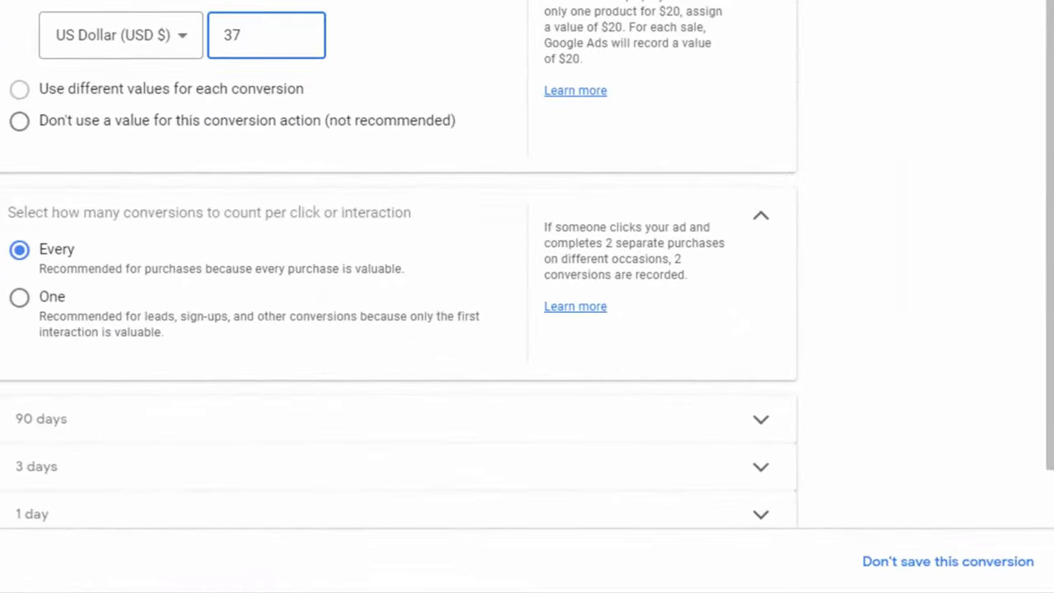
pyautogui.scroll(-1, 647, 41)
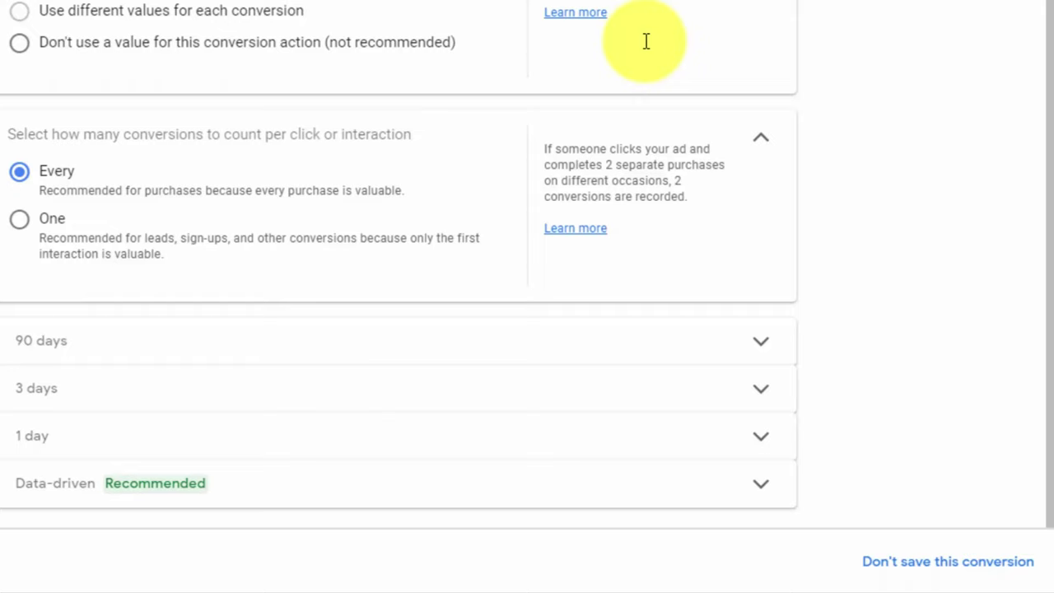
pyautogui.press('Down')
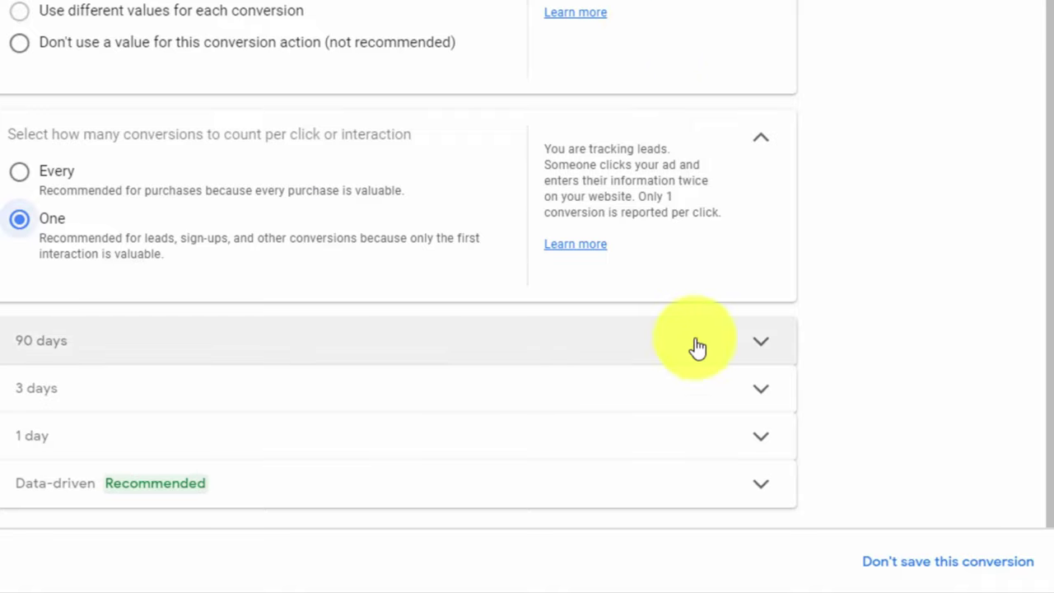
# Set the click-through conversion window to 60 days
pyautogui.click(760, 343)
pyautogui.scroll(-2, 609, 284)
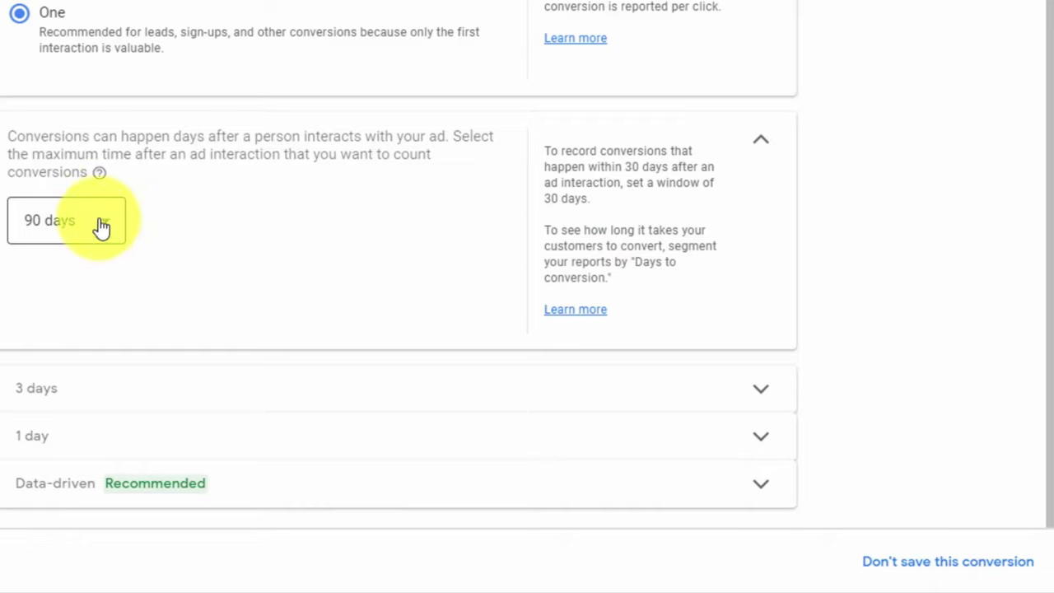
pyautogui.click(101, 228)
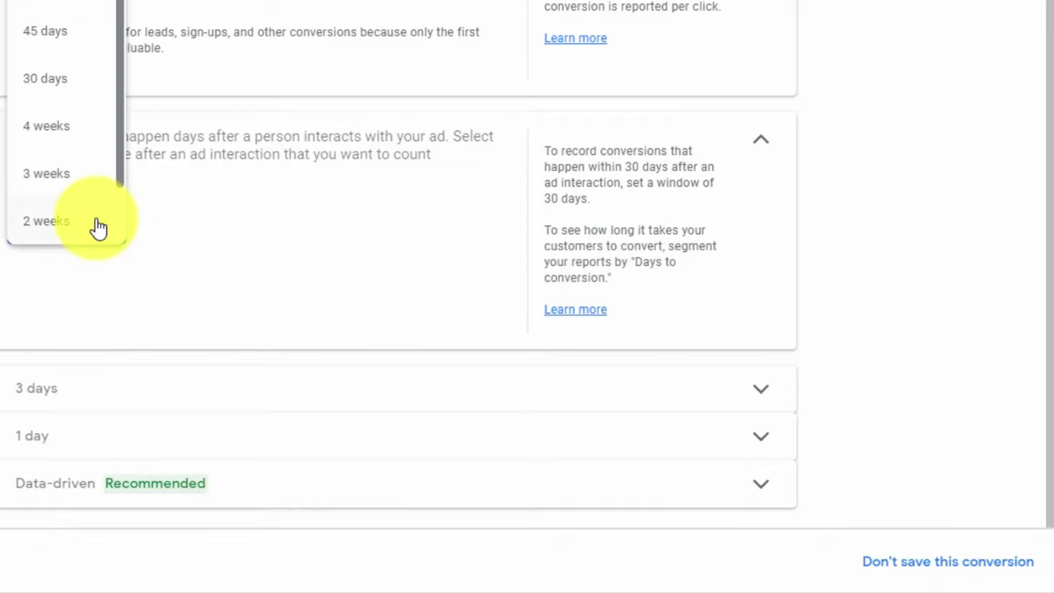
pyautogui.click(60, 5)
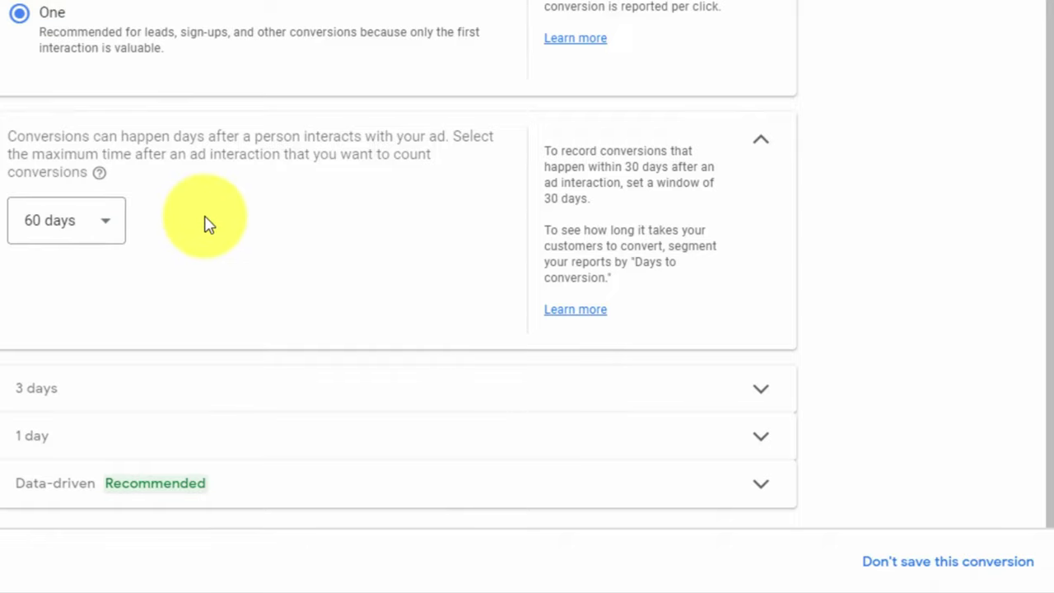
# Keep the engagement window at 3 days, review the view-through window, and confirm the details
pyautogui.click(387, 392)
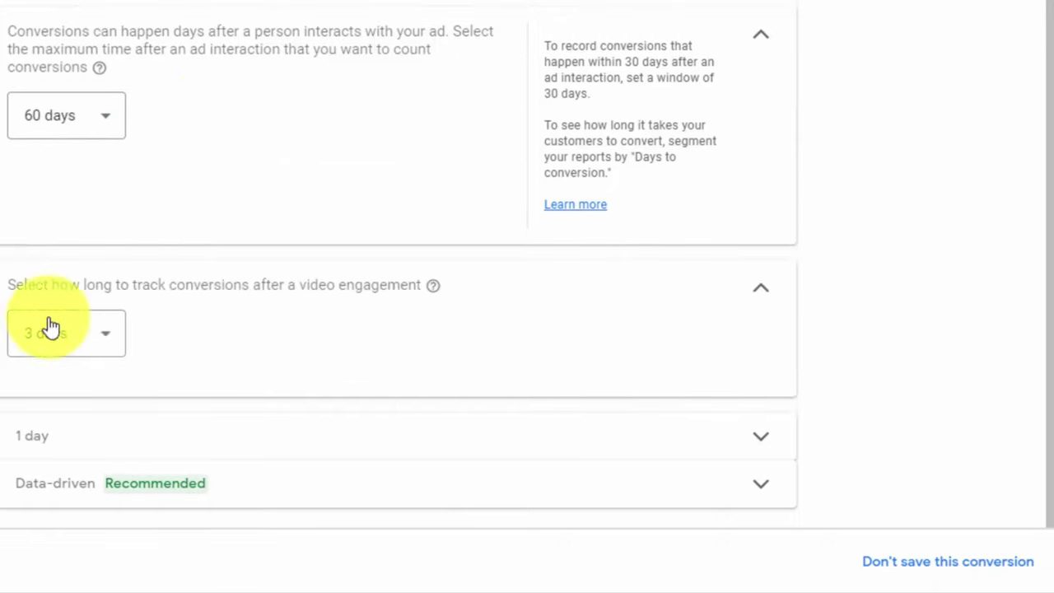
pyautogui.click(112, 346)
pyautogui.scroll(-3, 107, 337)
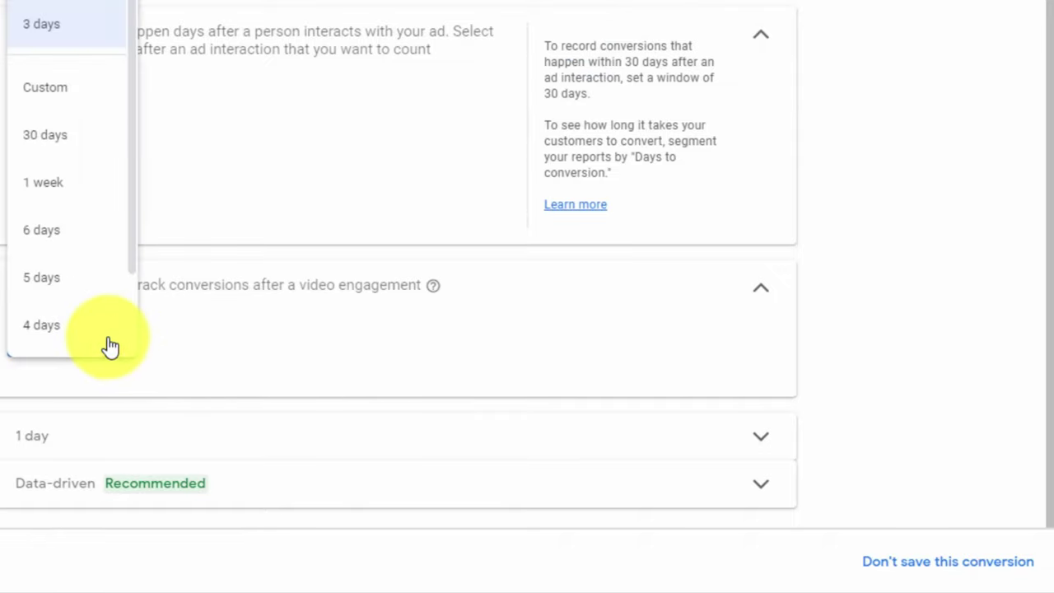
pyautogui.scroll(3, 110, 319)
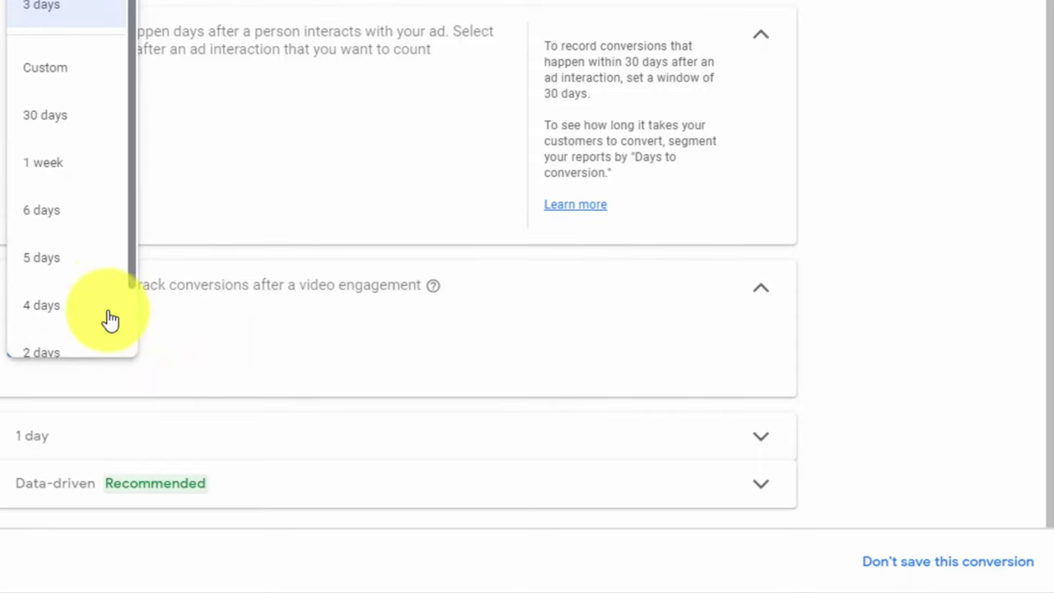
pyautogui.click(453, 339)
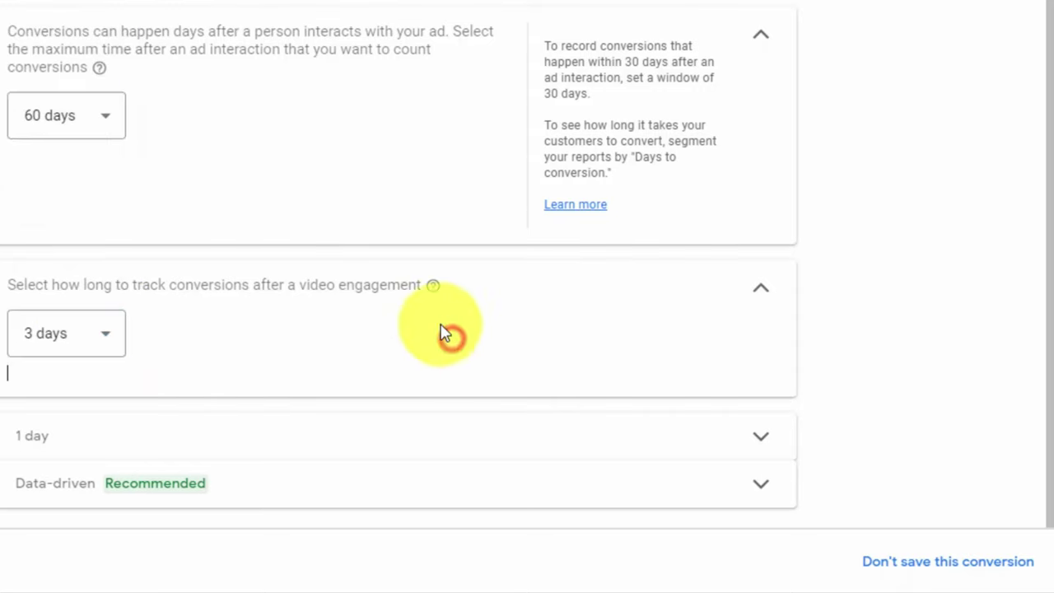
pyautogui.click(433, 286)
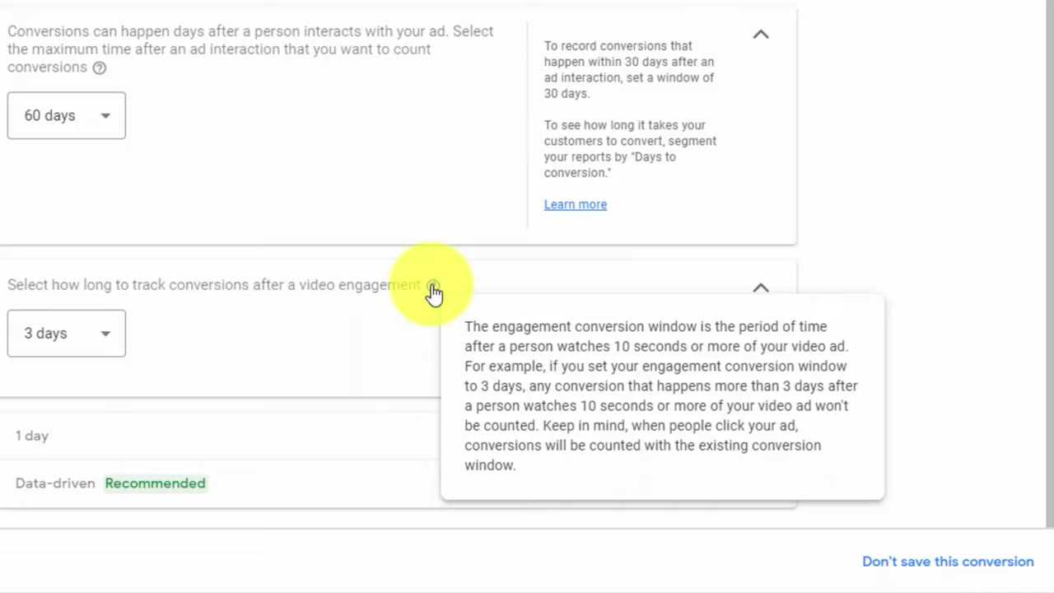
pyautogui.click(499, 434)
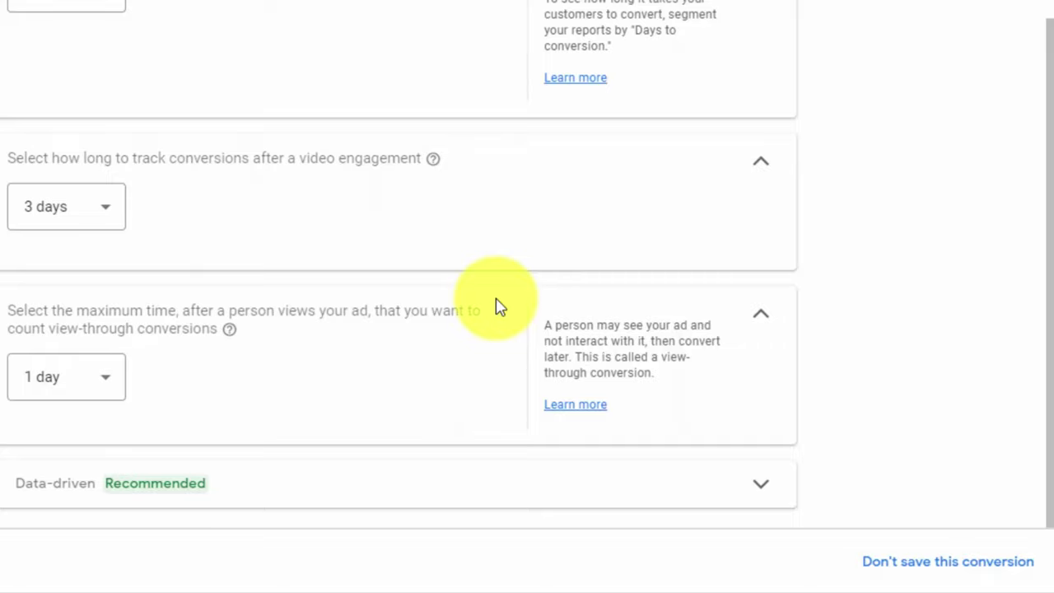
pyautogui.scroll(-1, 500, 306)
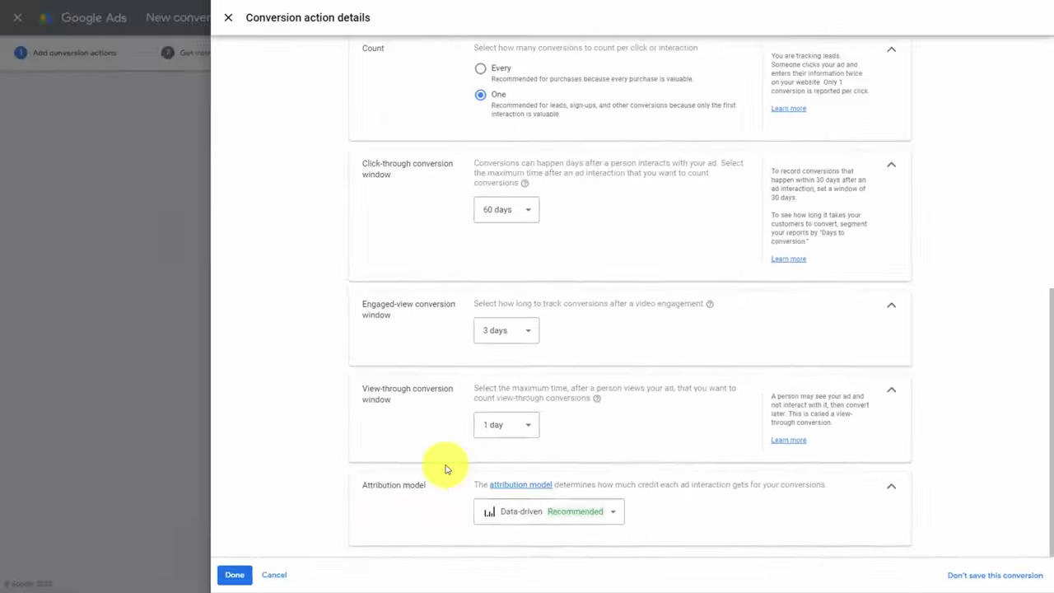
pyautogui.click(239, 576)
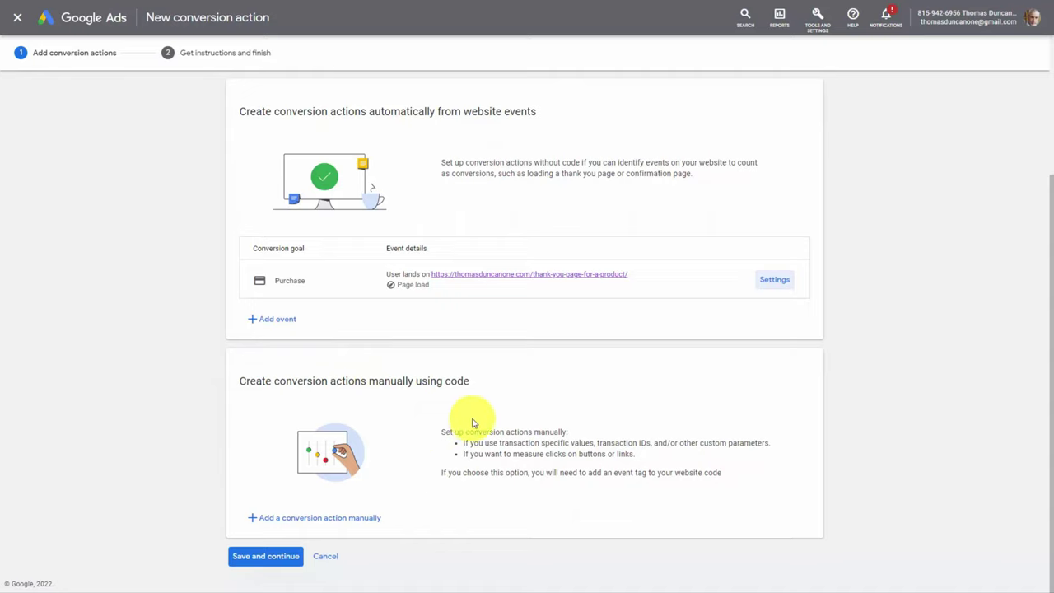
# Continue to tag installation, keep HTML as the framework, and copy the Google tag code
pyautogui.click(265, 556)
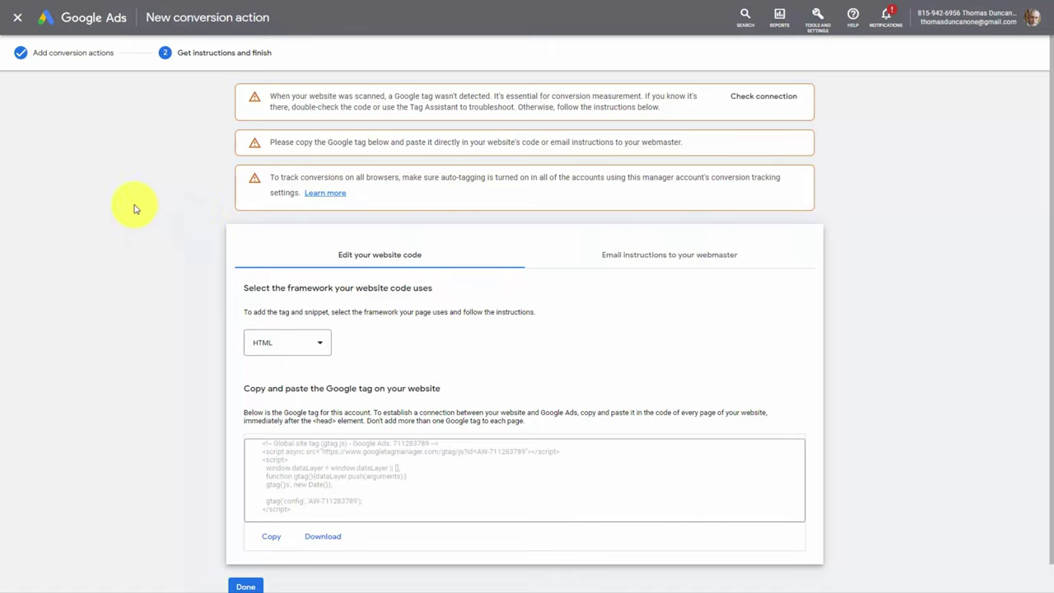
pyautogui.scroll(-1, 160, 216)
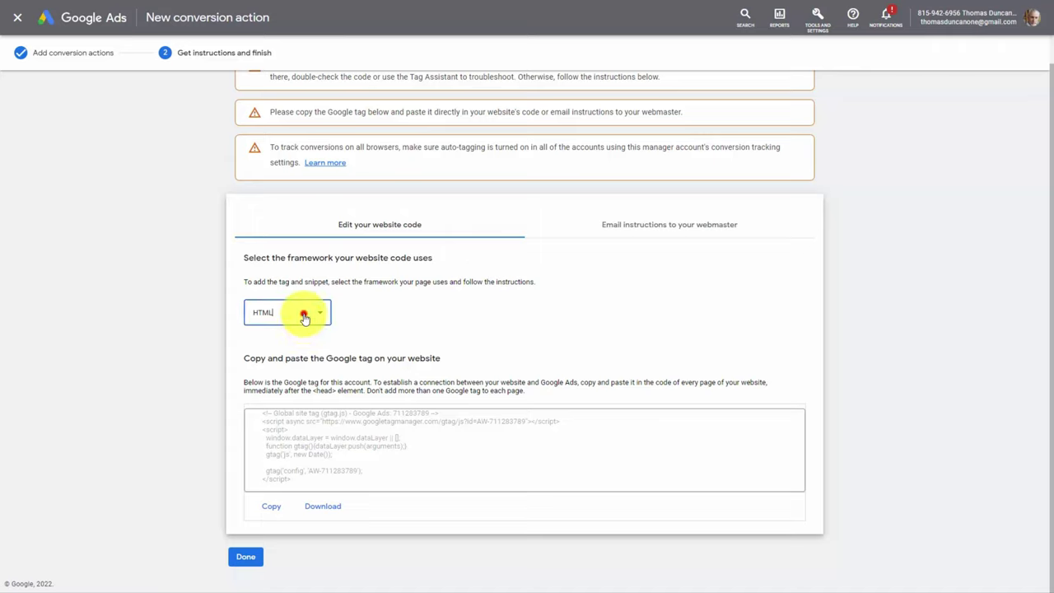
pyautogui.click(302, 314)
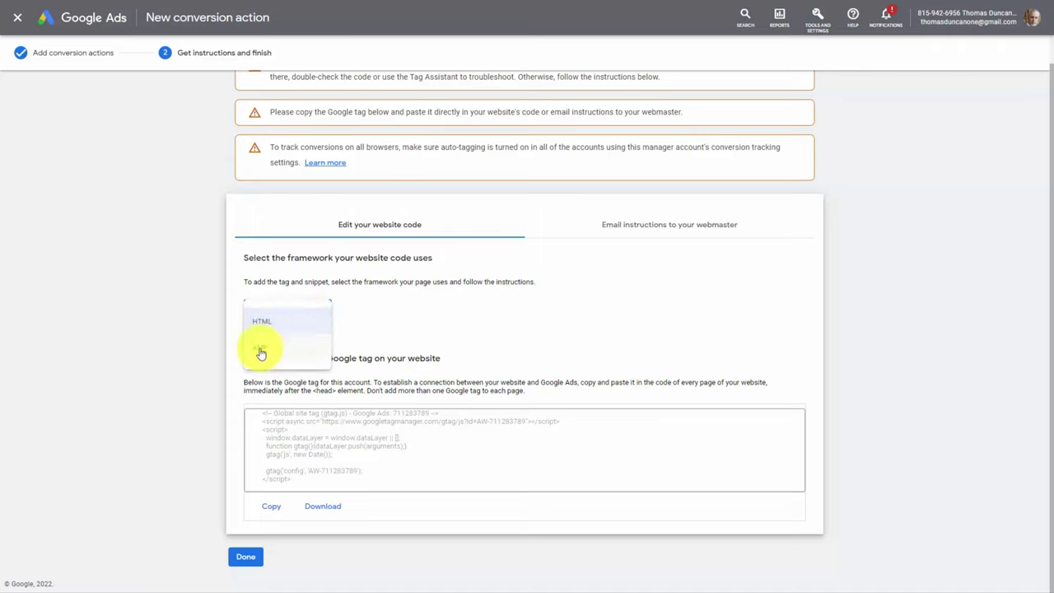
pyautogui.click(192, 313)
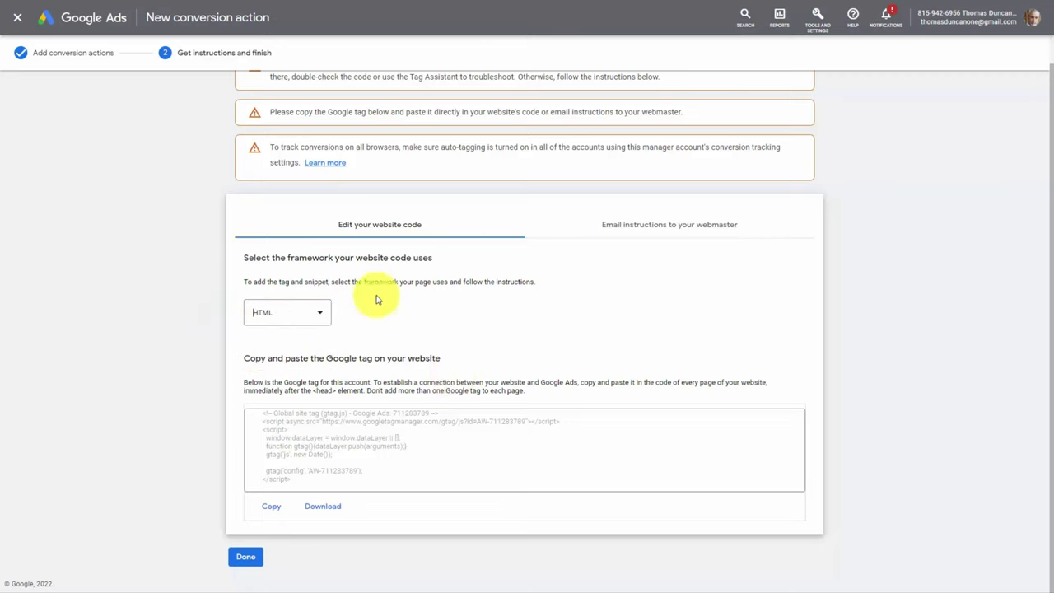
pyautogui.click(273, 506)
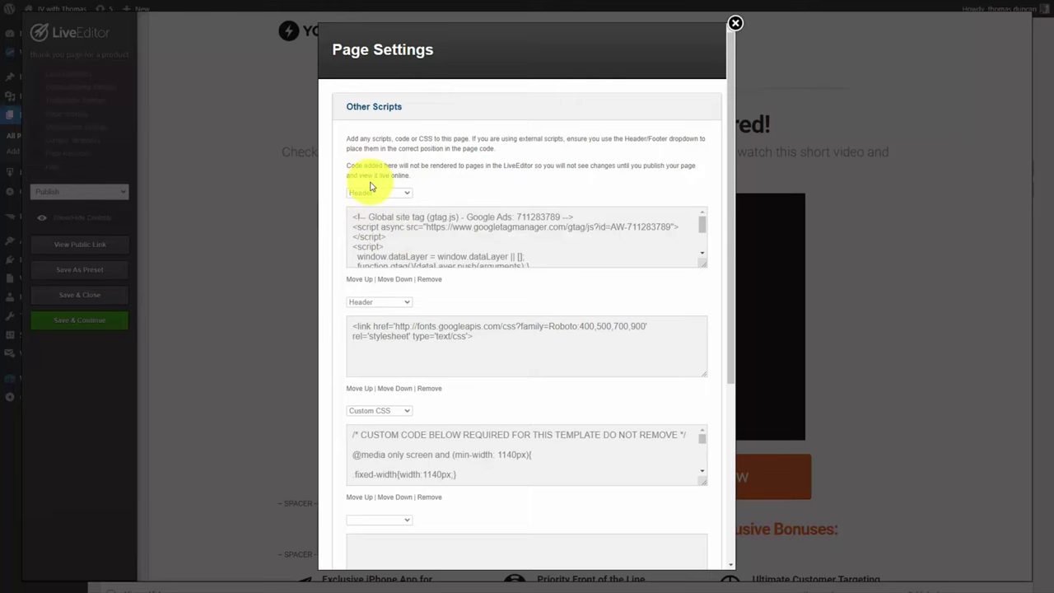
# Close LiveEditor Page Settings once the gtag code is in the Header script box
pyautogui.press('Escape')
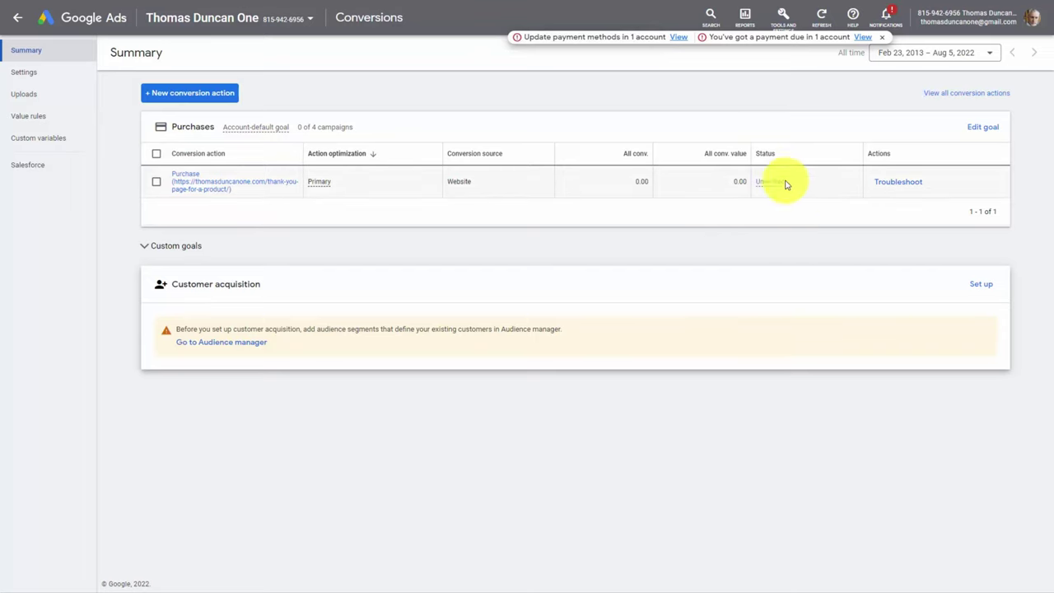
# Run Troubleshoot on the Unverified Purchase conversion row
pyautogui.moveTo(771, 186)
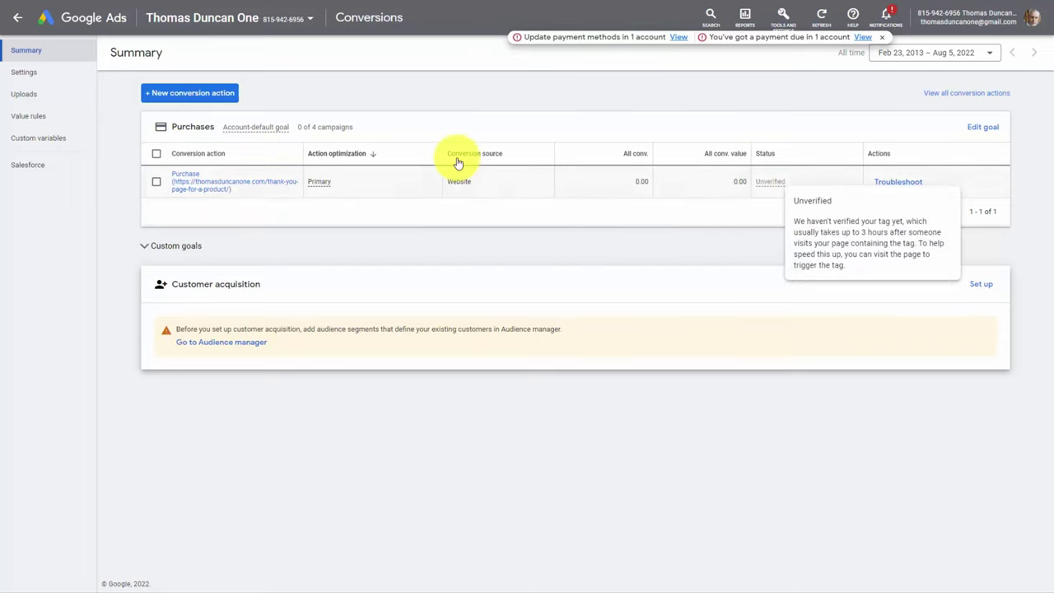
pyautogui.click(889, 183)
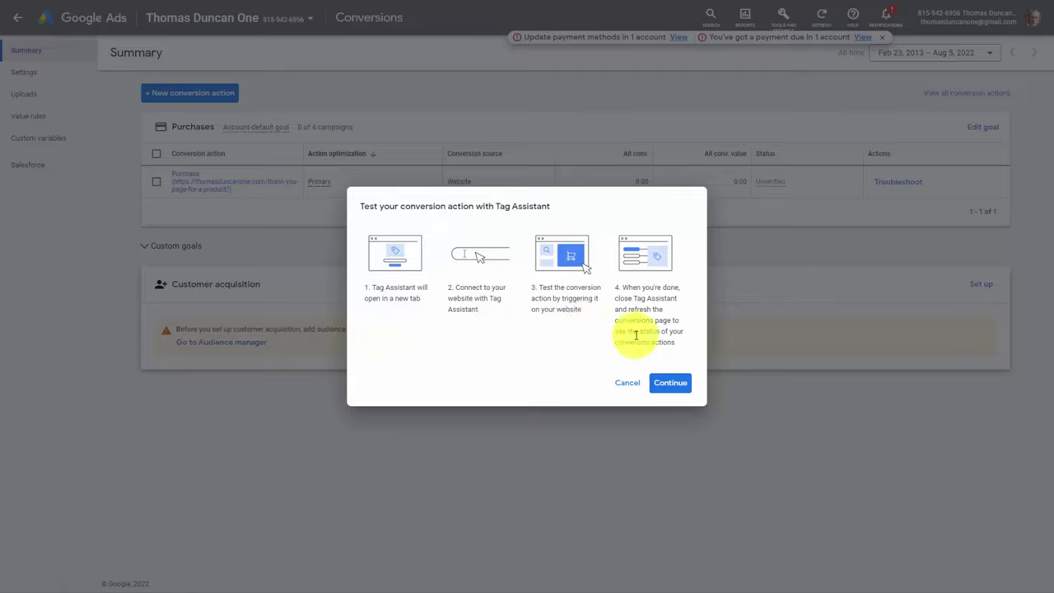
# Connect Tag Assistant to the site and view the Remarketing hit's details
pyautogui.click(670, 382)
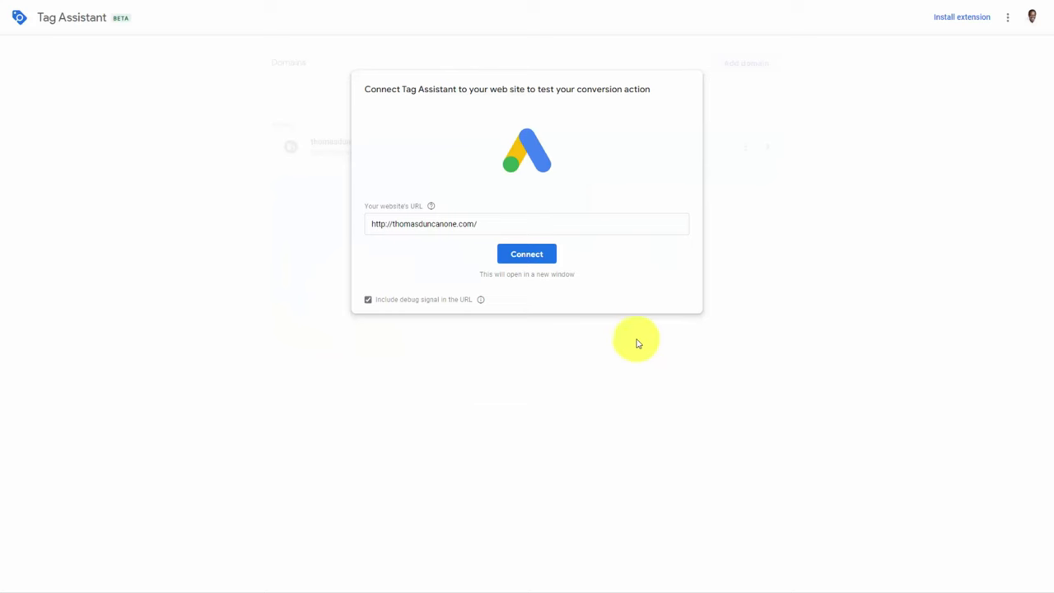
pyautogui.click(528, 254)
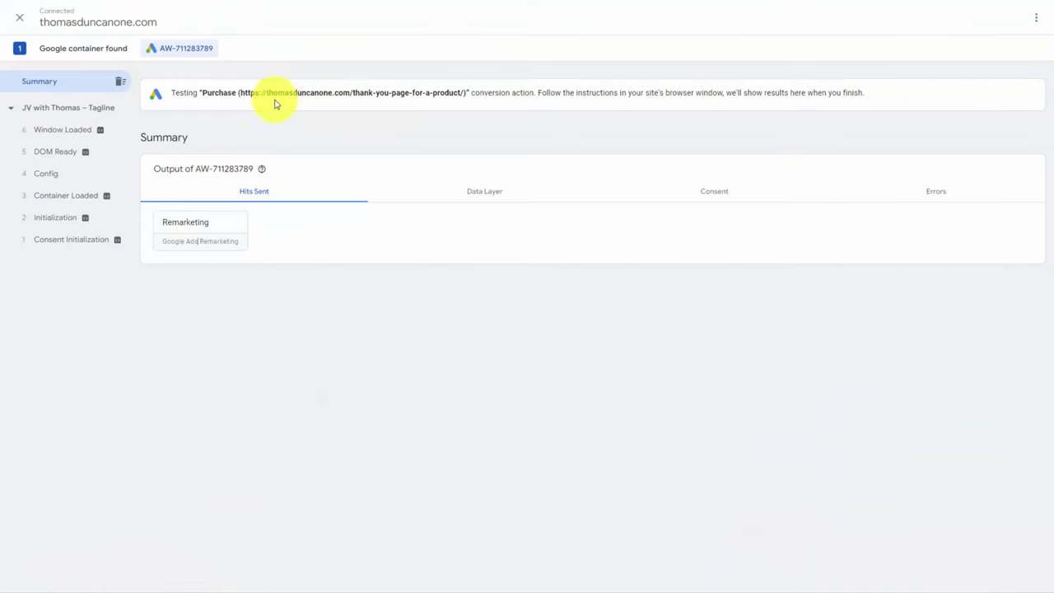
pyautogui.click(205, 239)
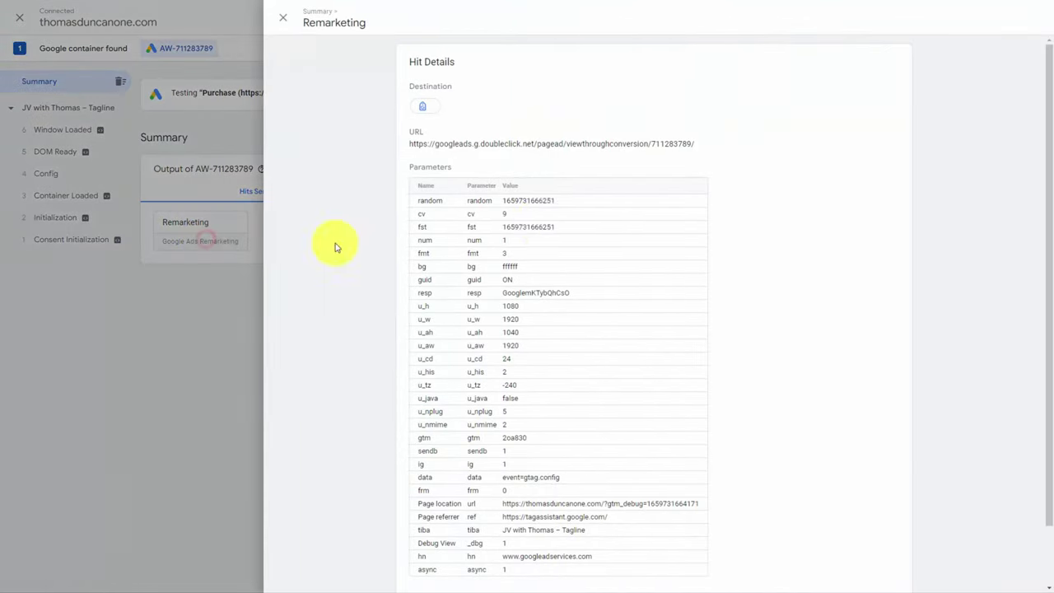
pyautogui.scroll(-2, 557, 223)
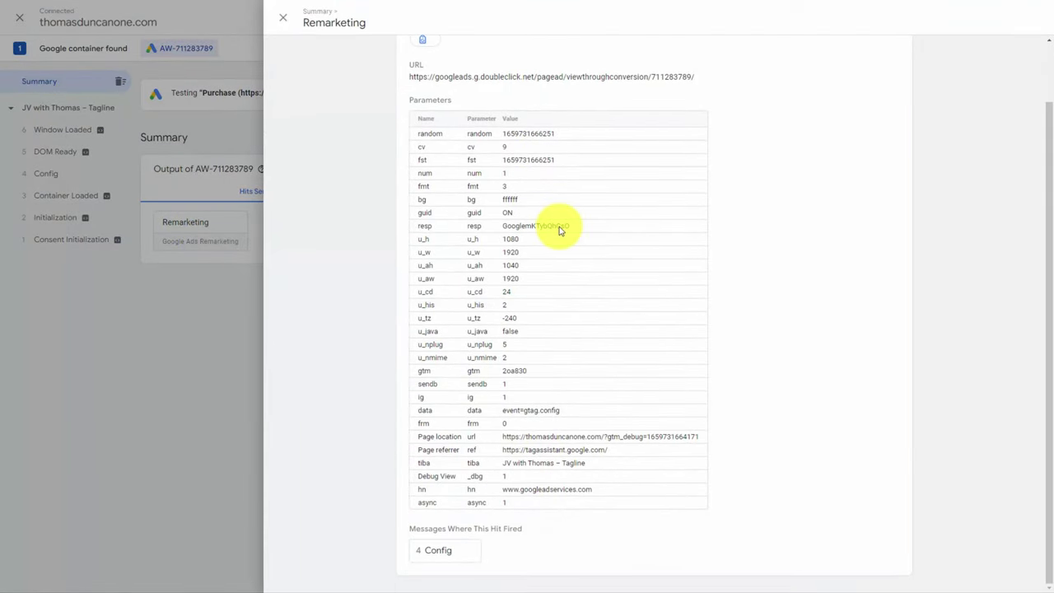
pyautogui.scroll(2, 558, 231)
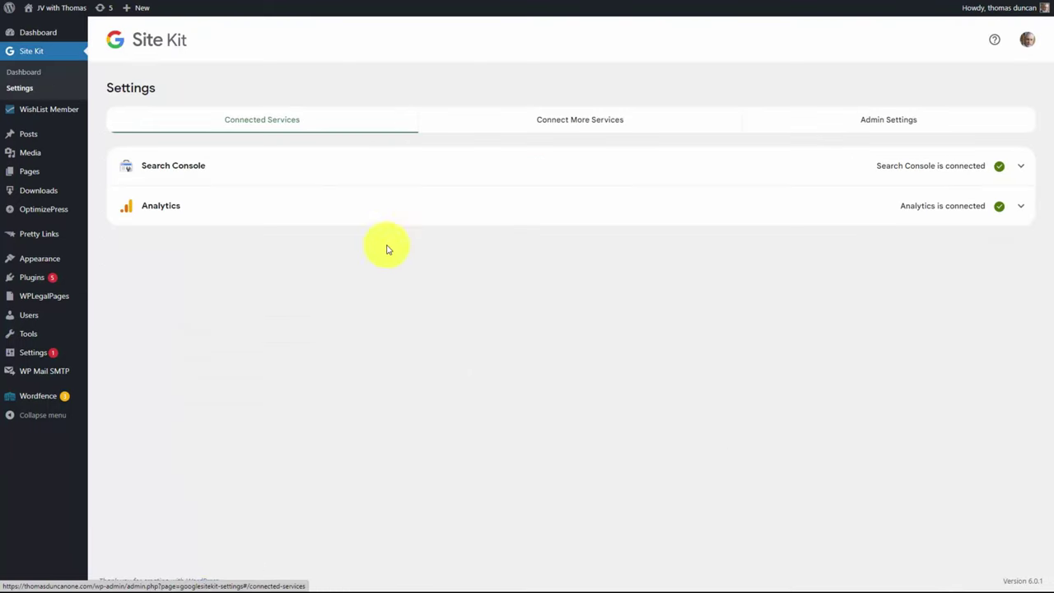
# Set up Tag Manager in Site Kit with the site owner's Google account, confirming account and container
pyautogui.click(557, 127)
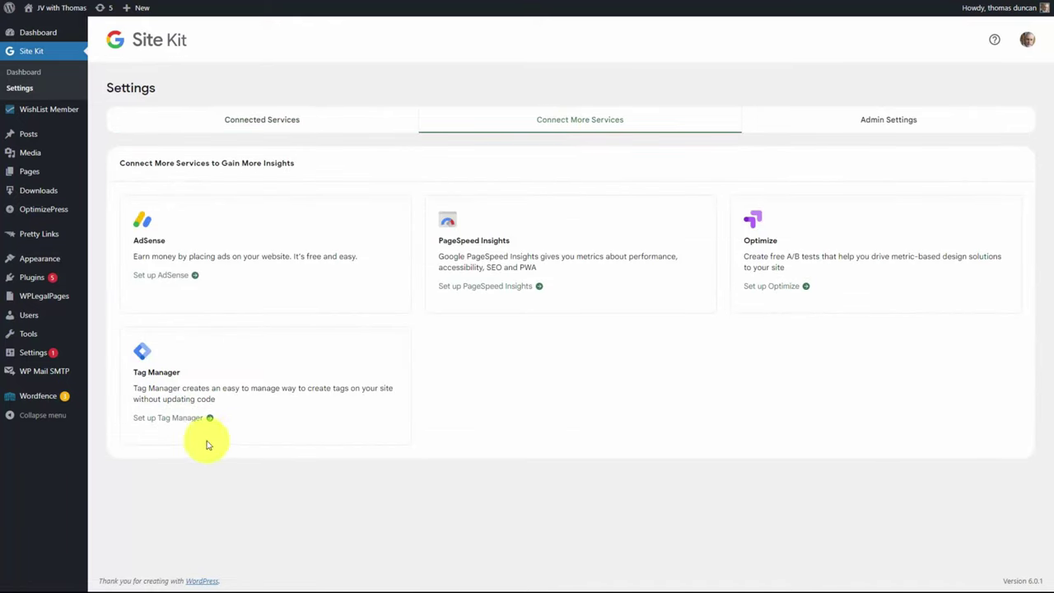
pyautogui.click(173, 418)
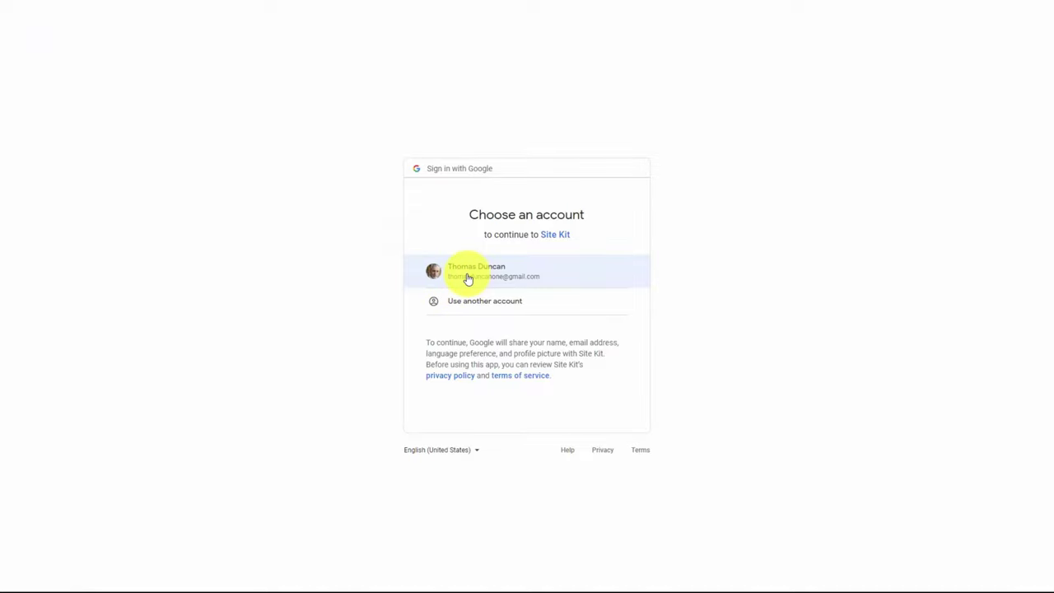
pyautogui.click(467, 278)
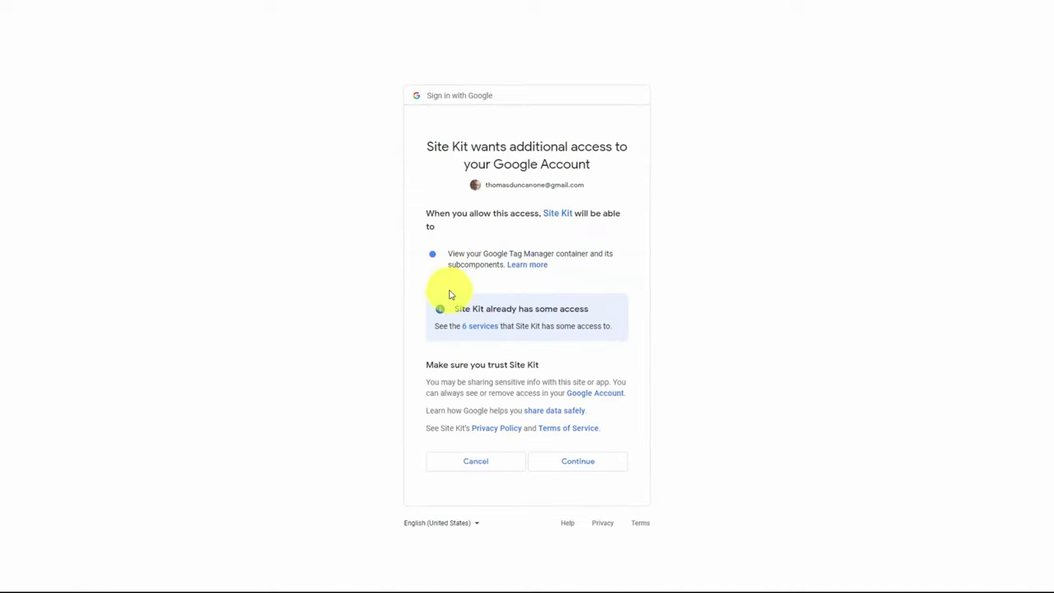
pyautogui.click(575, 462)
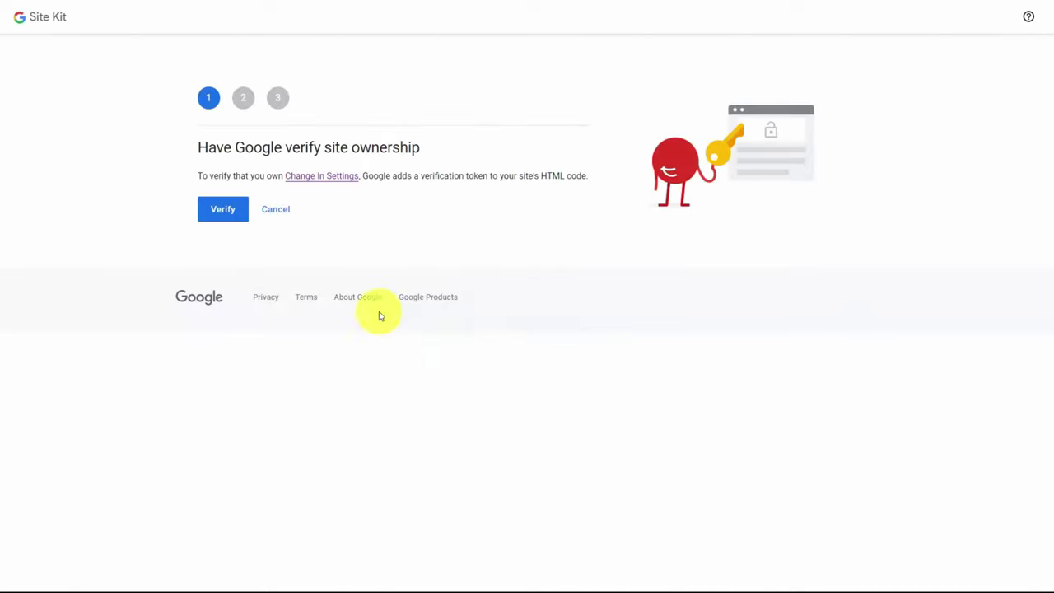
pyautogui.click(225, 213)
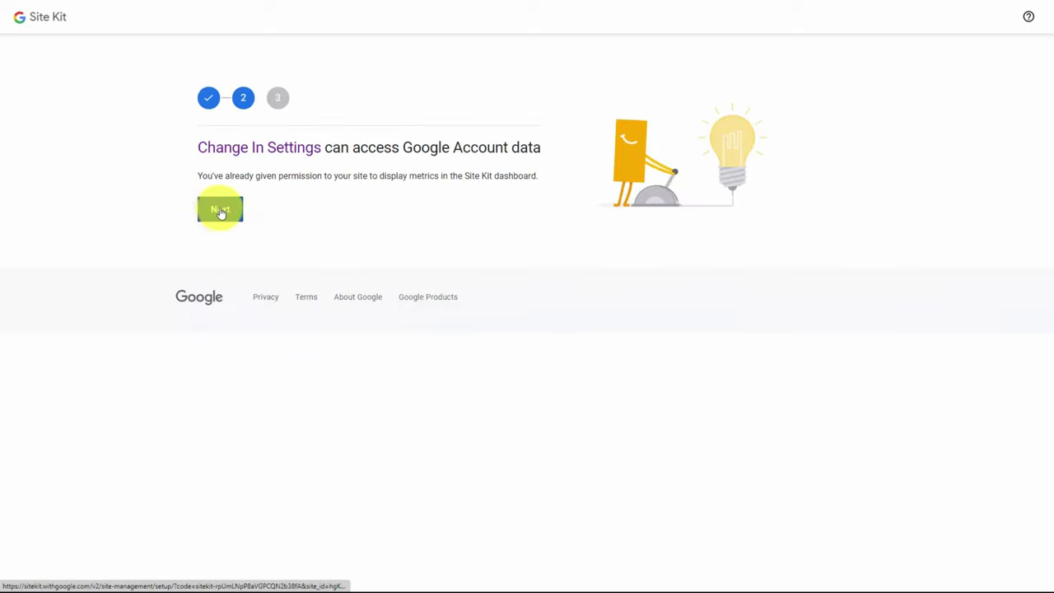
pyautogui.click(219, 213)
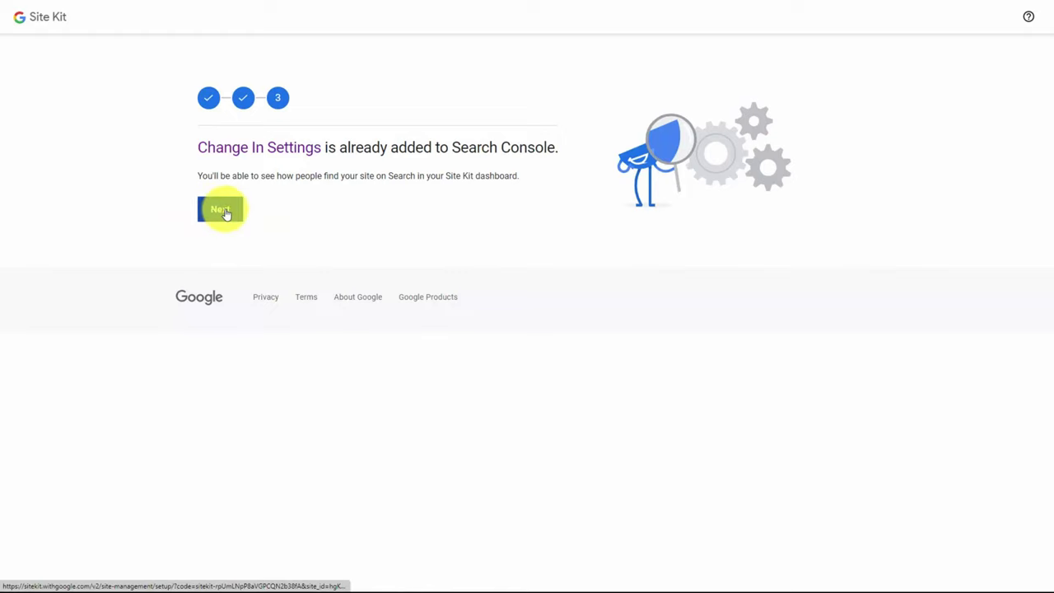
pyautogui.click(226, 211)
pyautogui.click(249, 226)
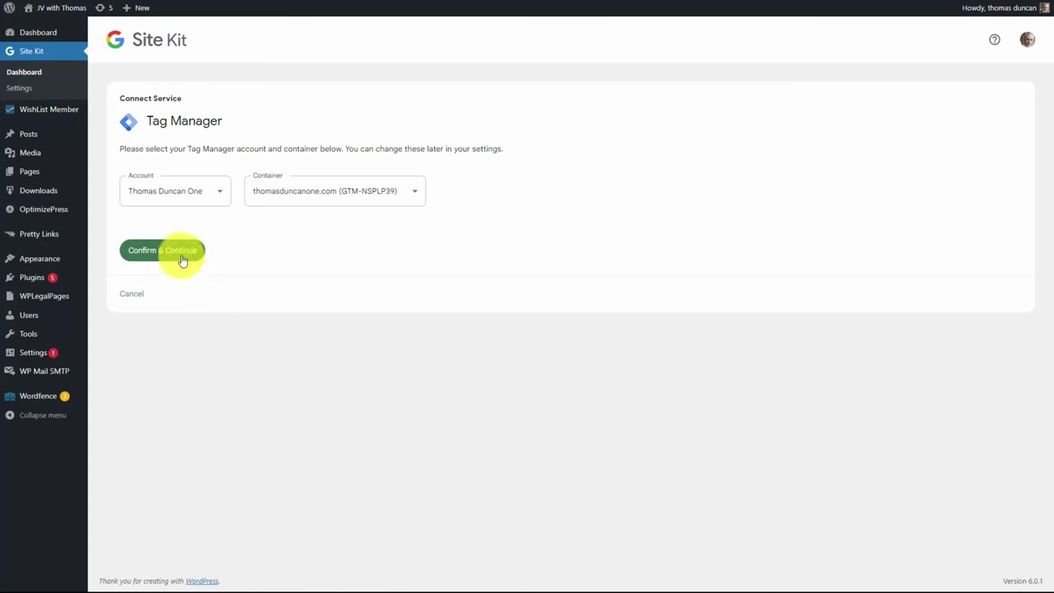
pyautogui.click(165, 251)
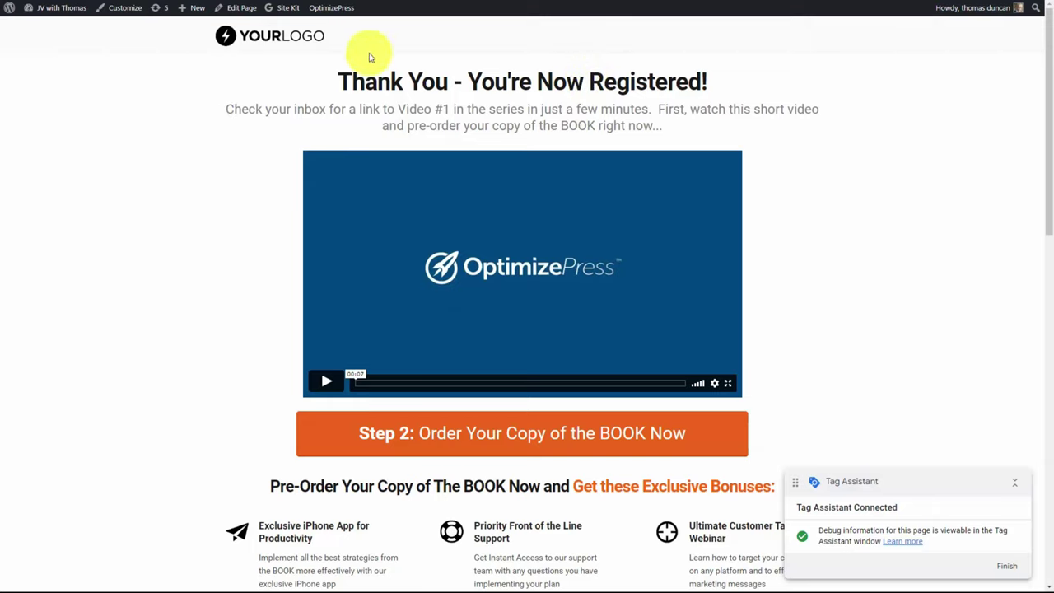
# Leave the thank-you page and search Bing for YouTube ads
pyautogui.click(337, 258)
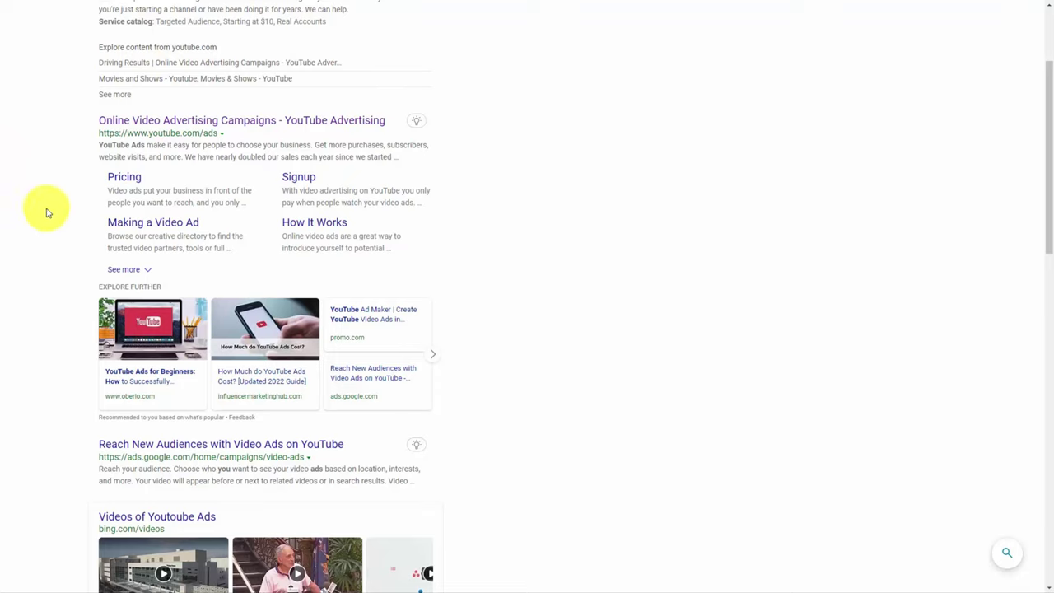
# From YouTube Advertising's create-a-video-ad guide, choose TRY GOOGLE ADS VIDEO CREATION TOOLS
pyautogui.click(232, 123)
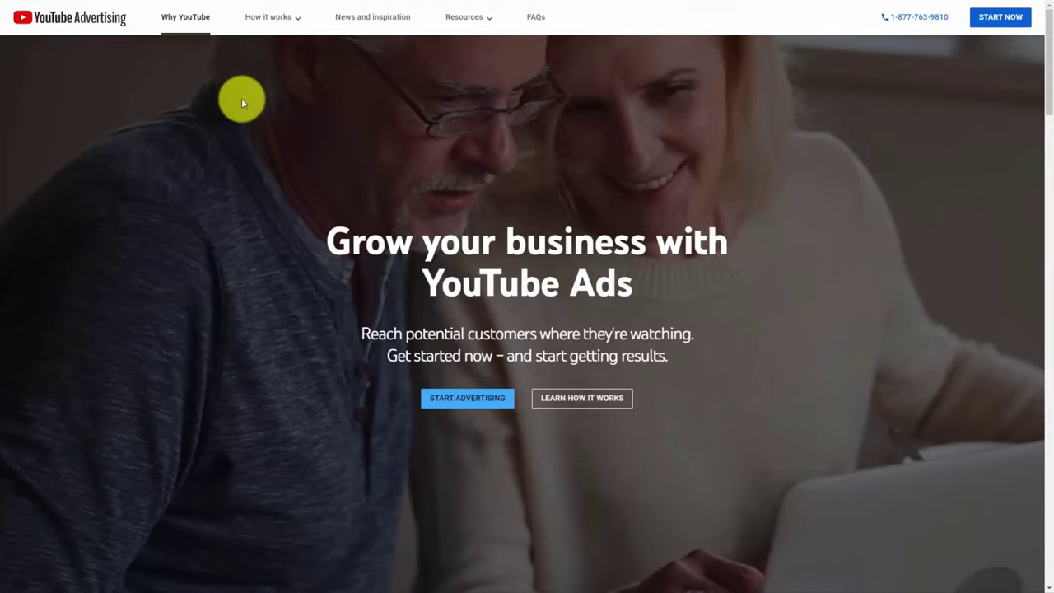
pyautogui.moveTo(284, 15)
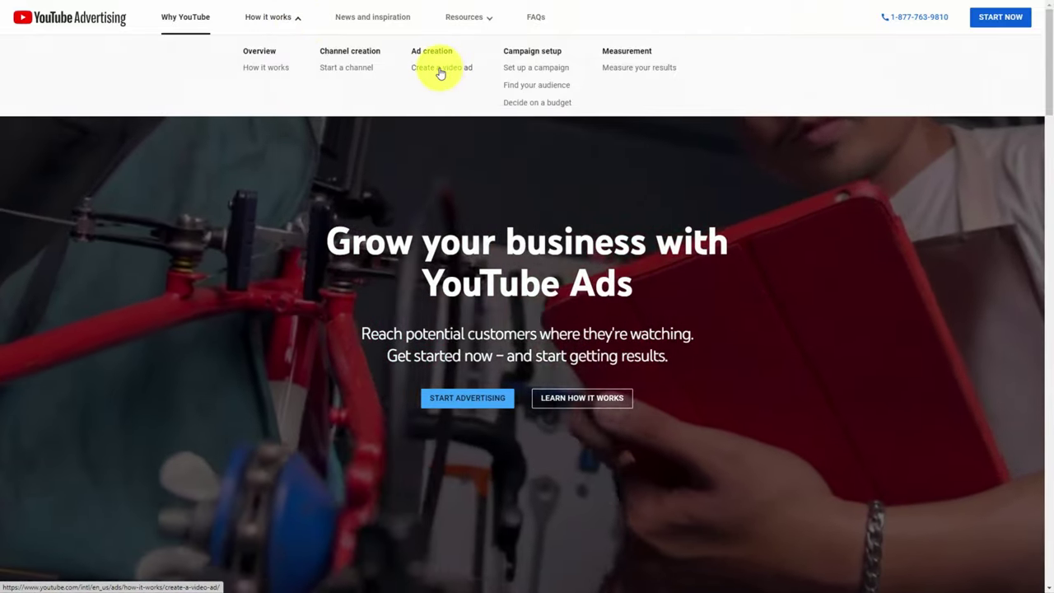
pyautogui.click(440, 72)
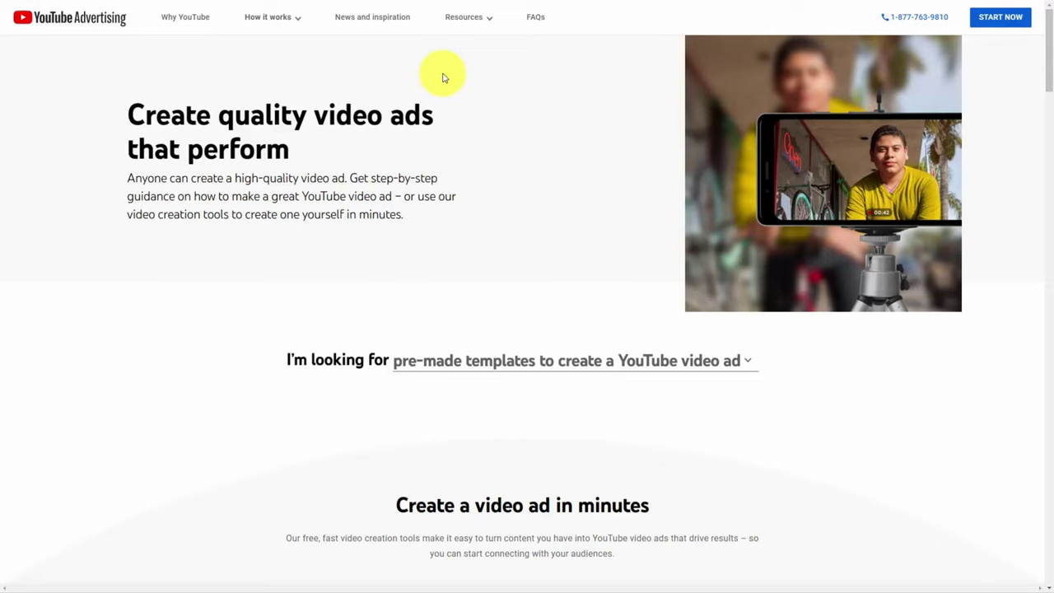
pyautogui.scroll(-8, 461, 66)
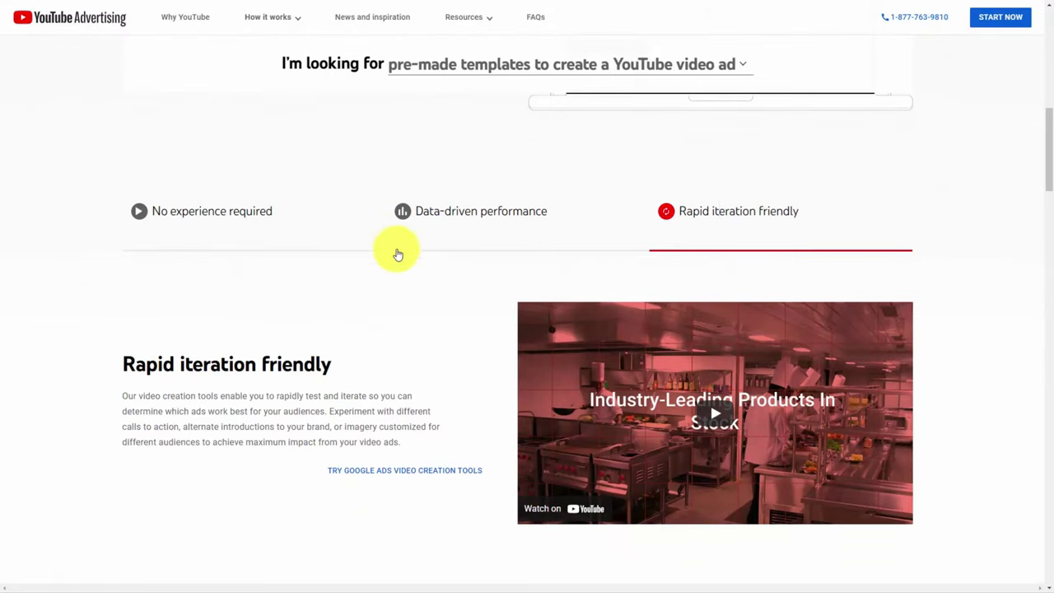
pyautogui.scroll(-4, 399, 260)
pyautogui.scroll(2, 396, 313)
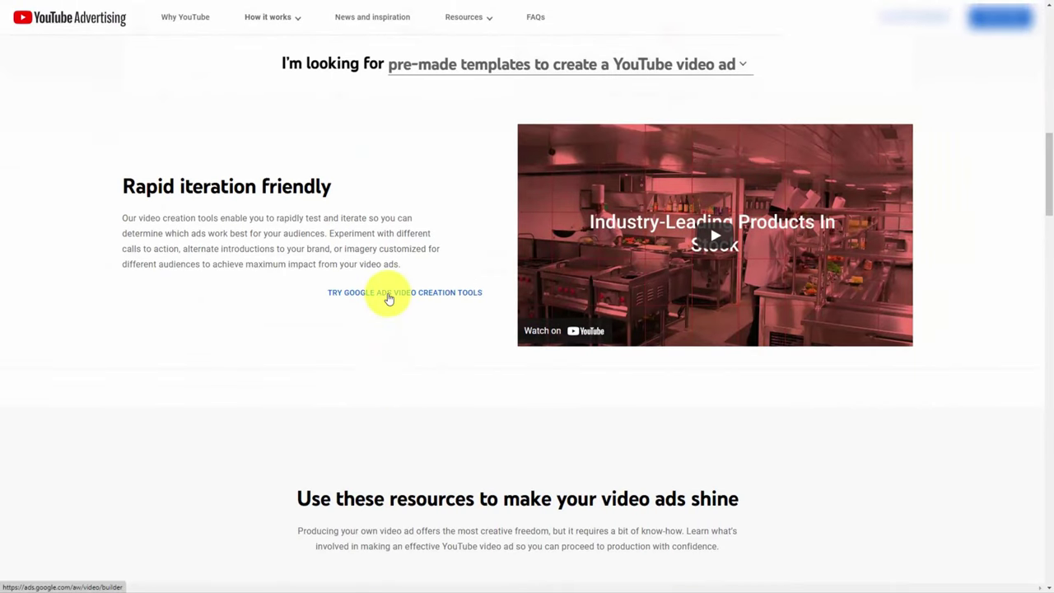
pyautogui.click(389, 295)
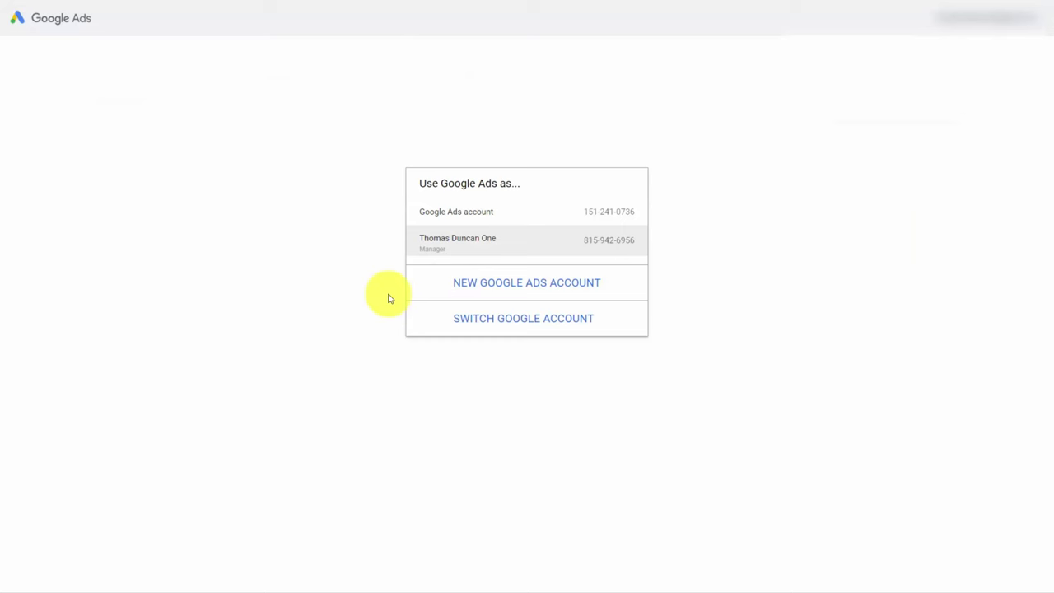
# Open the manager account's Asset library and choose + New > Video > Create video
pyautogui.click(540, 242)
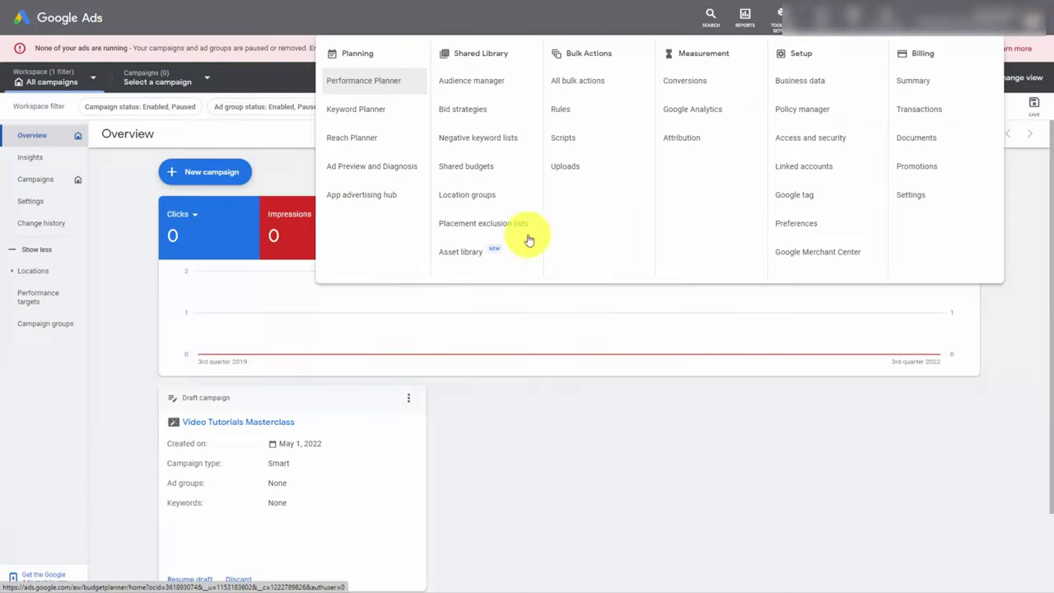
pyautogui.click(460, 252)
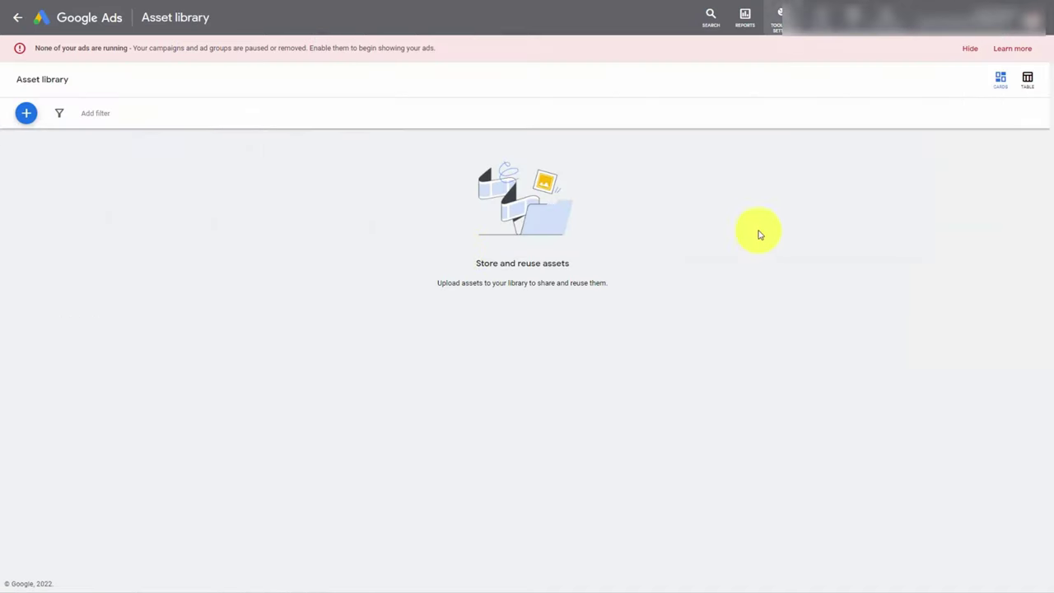
pyautogui.click(27, 113)
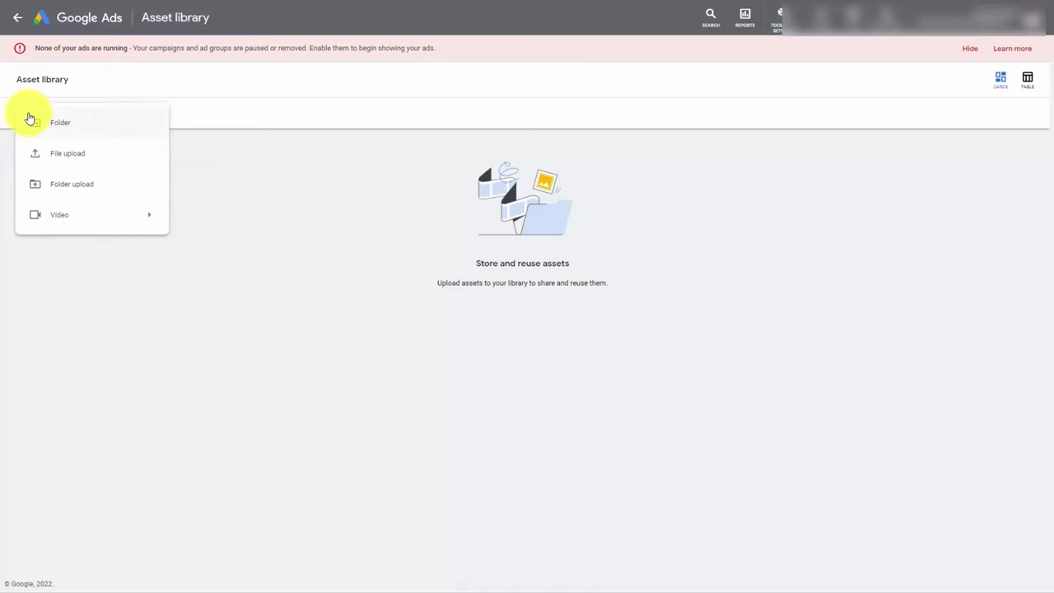
pyautogui.moveTo(60, 225)
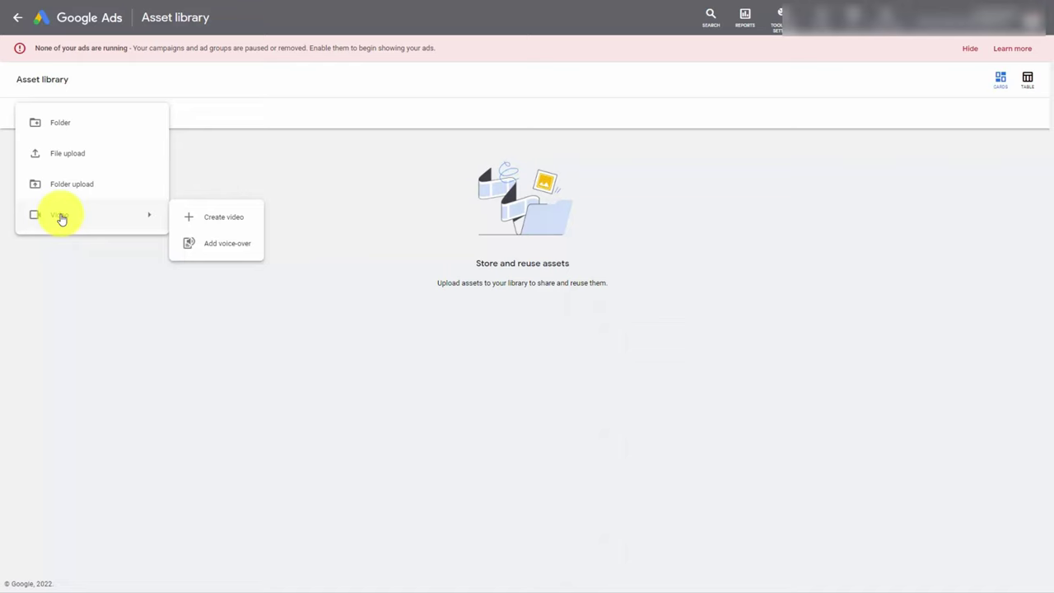
pyautogui.click(214, 221)
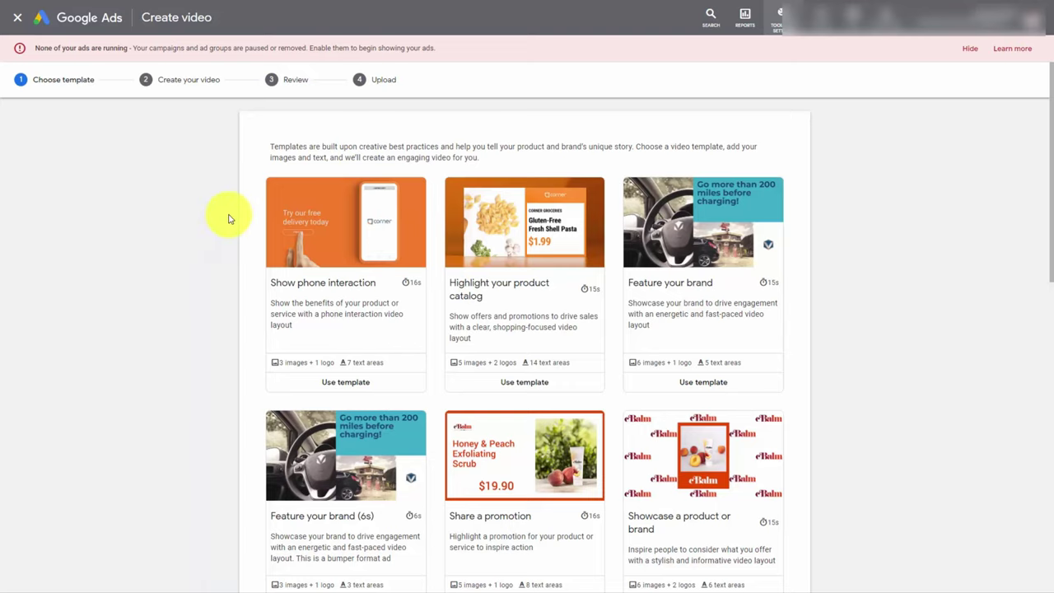
# Scroll the template gallery and build the video from the Share a promotion template
pyautogui.scroll(-1, 230, 218)
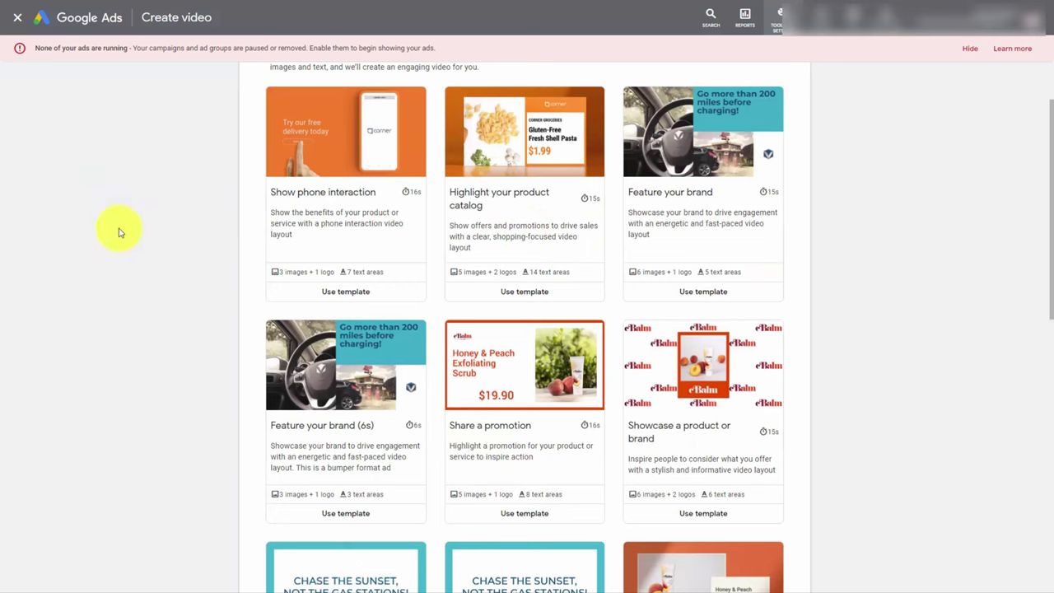
pyautogui.scroll(-1, 331, 329)
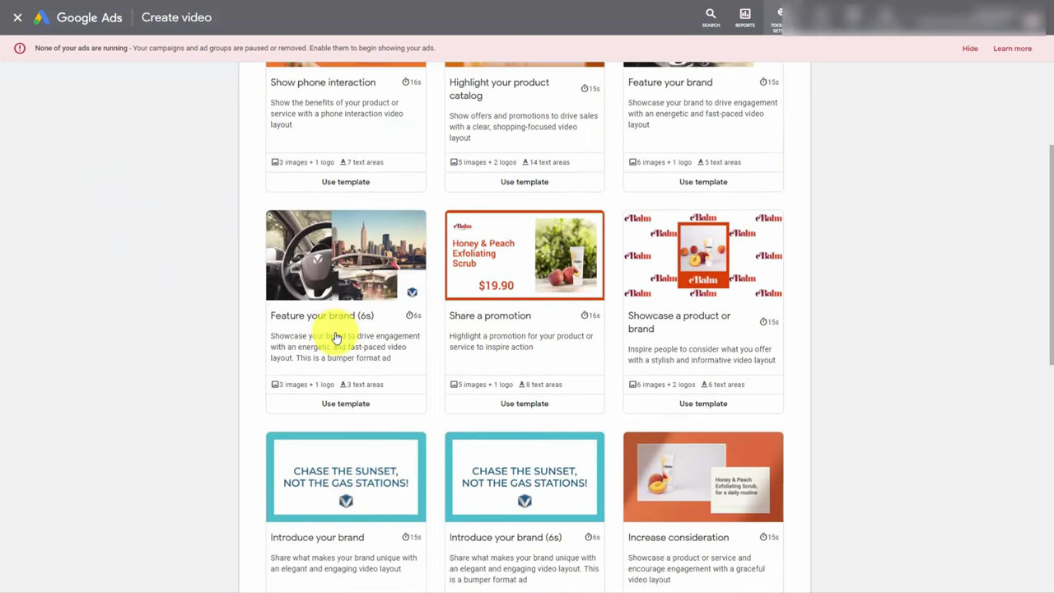
pyautogui.click(506, 404)
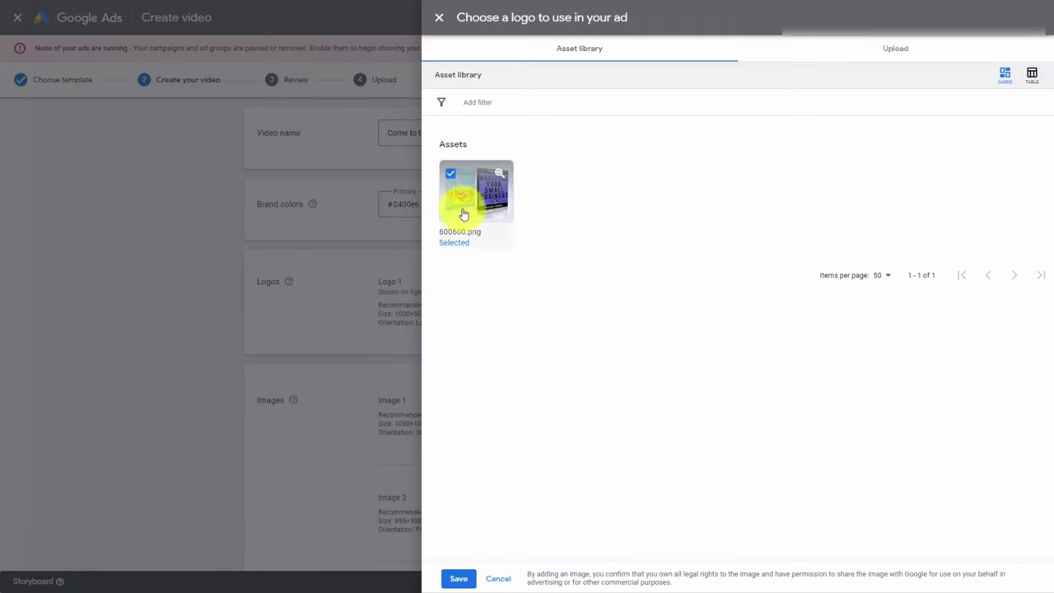
# Save 600600.png as the logo and work down through Text 1 to Text 8
pyautogui.click(461, 581)
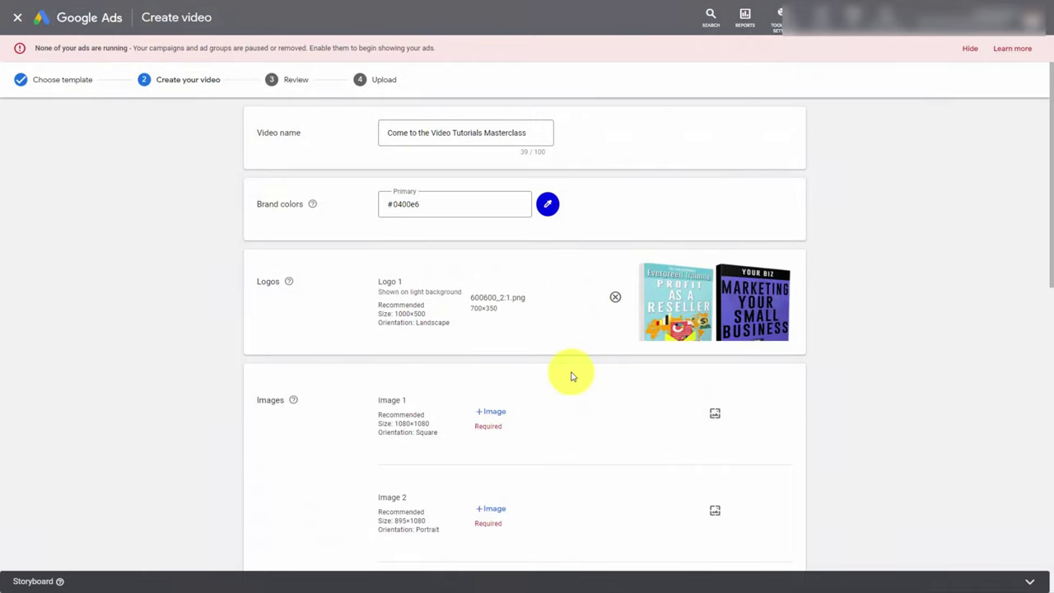
pyautogui.scroll(-2, 572, 376)
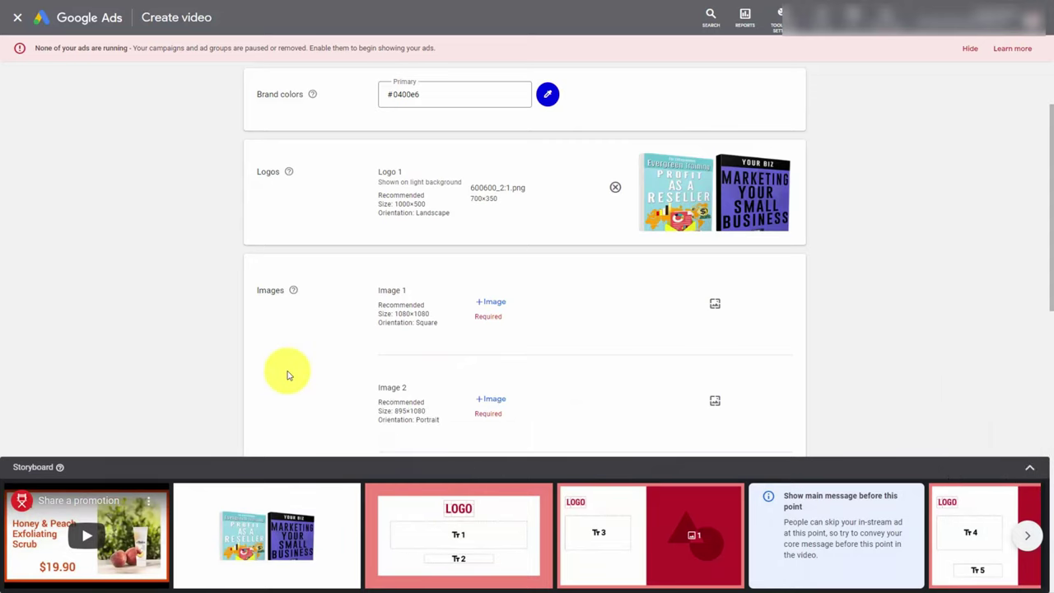
pyautogui.scroll(-4, 934, 296)
pyautogui.scroll(-3, 586, 165)
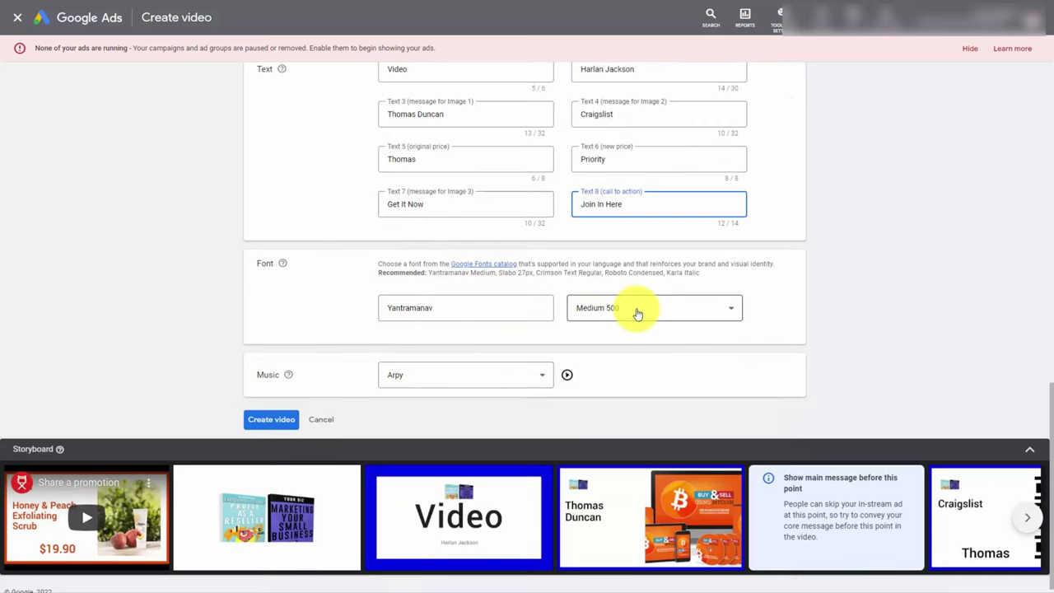
# Set the font weight to Bold 700, keep Arpy as the music, and create the video
pyautogui.click(637, 311)
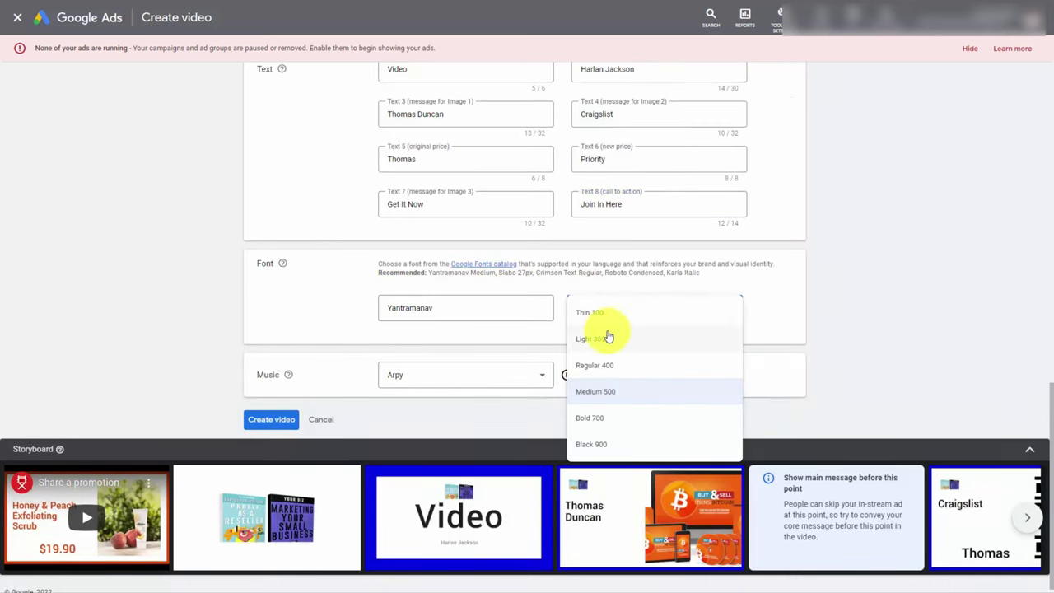
pyautogui.click(584, 418)
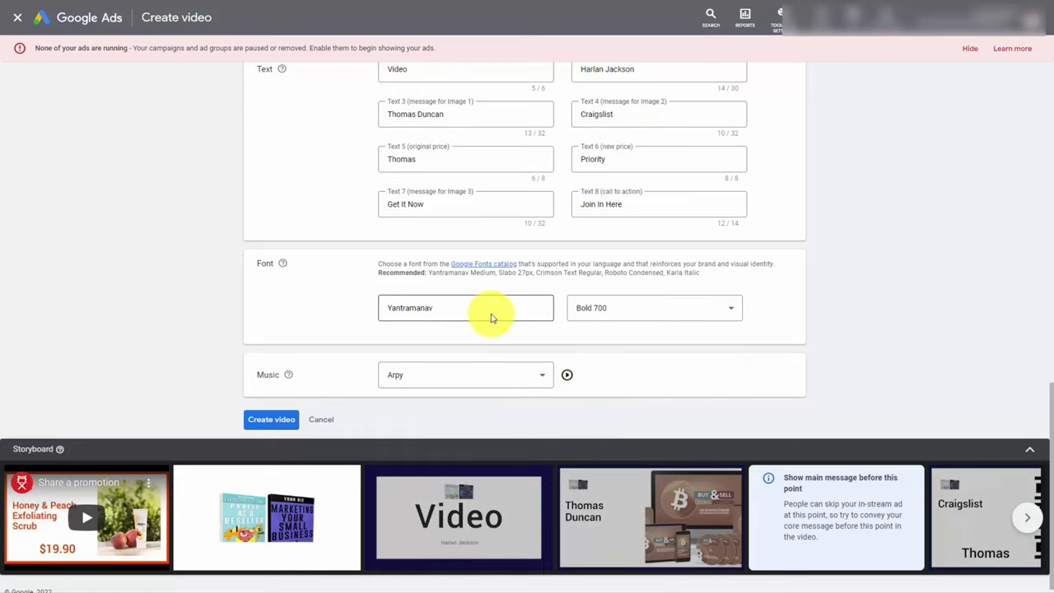
pyautogui.click(516, 379)
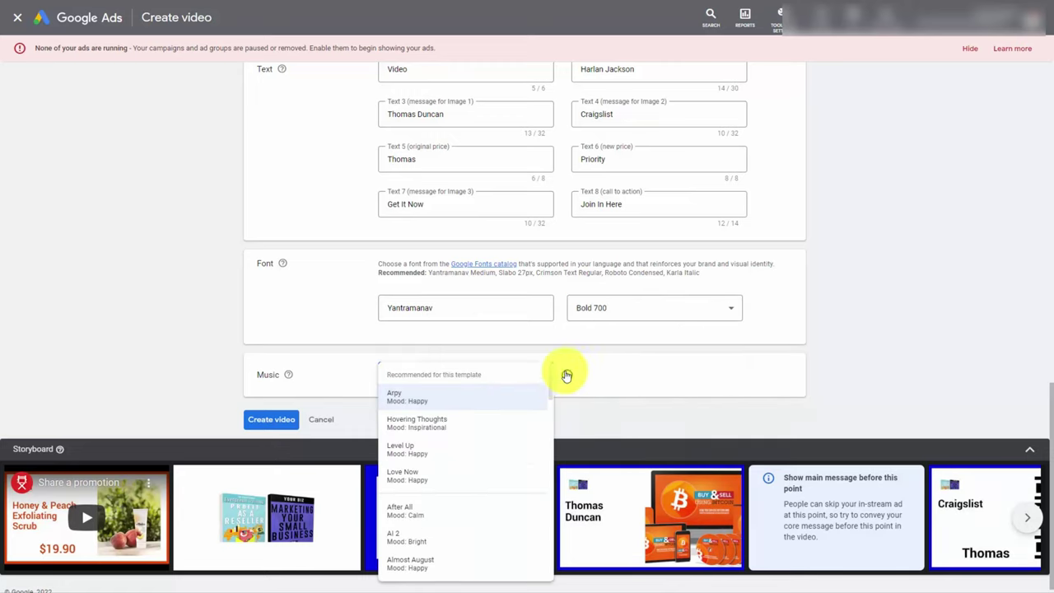
pyautogui.click(248, 288)
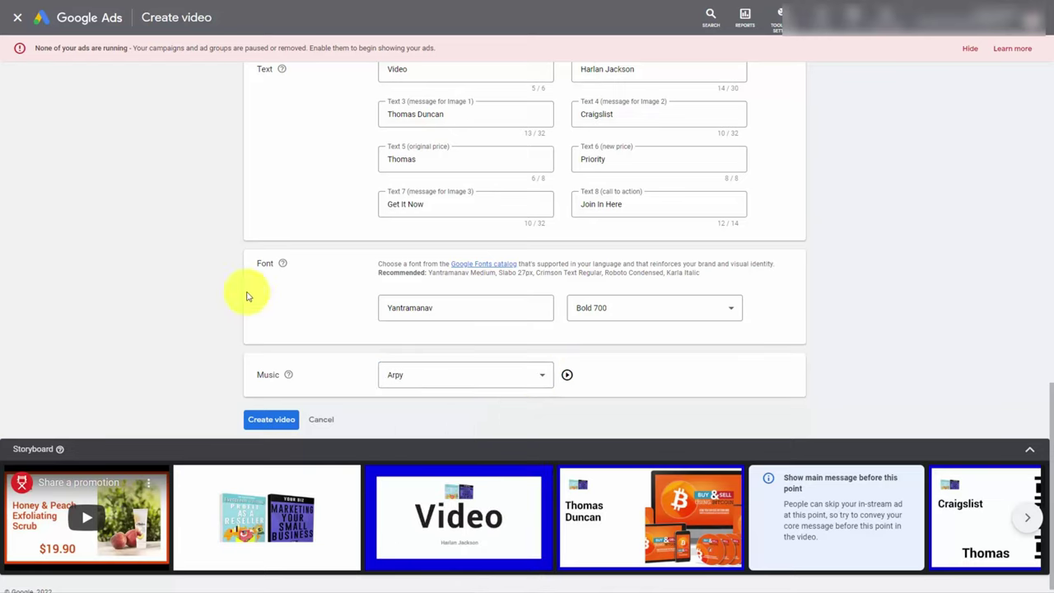
pyautogui.click(277, 421)
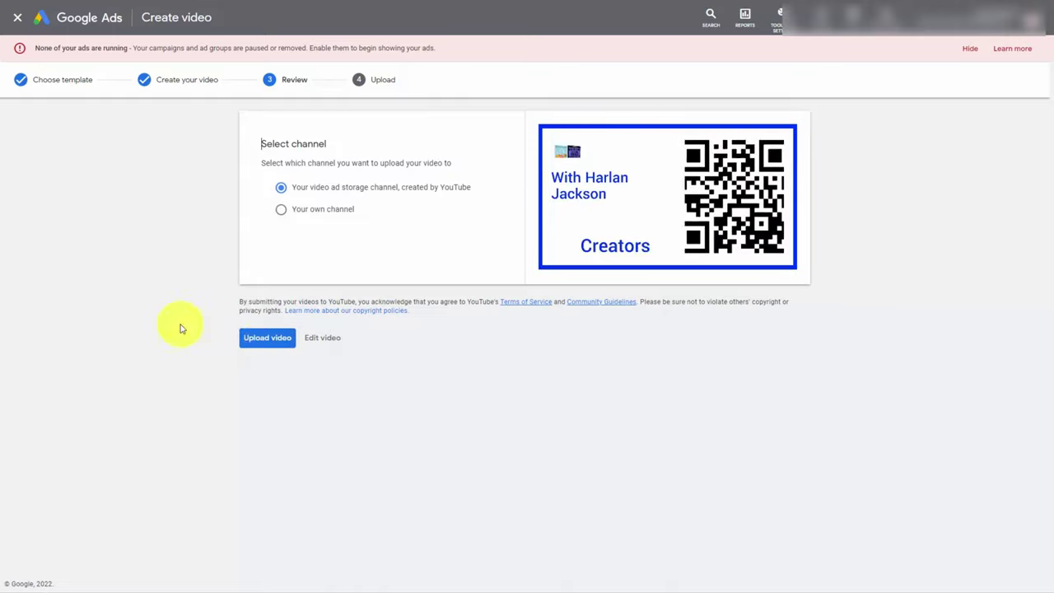
# Upload the generated Video Tutorials Masterclass video to the ad storage channel
pyautogui.click(276, 343)
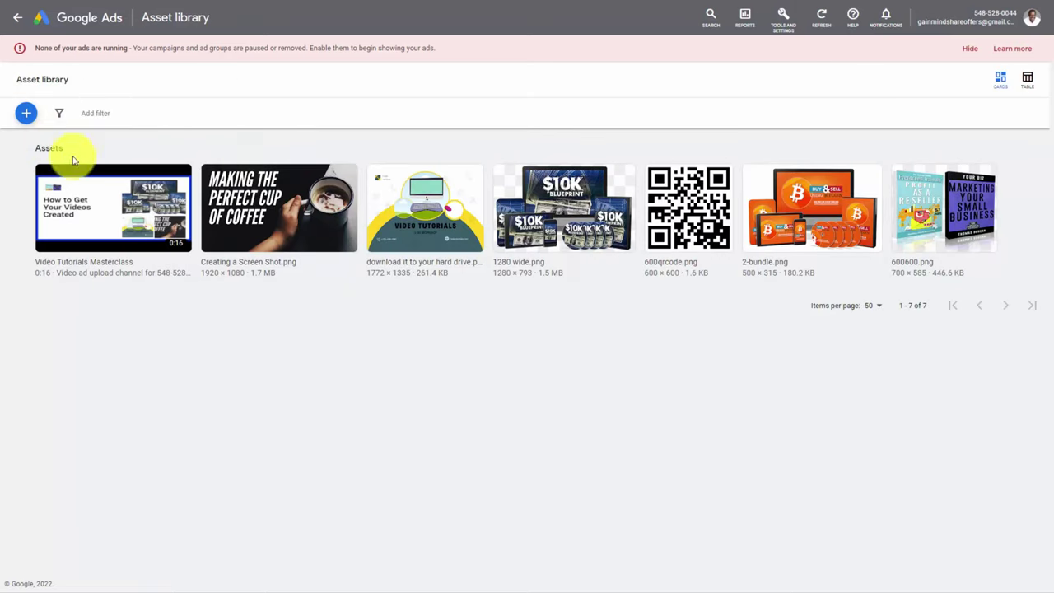
pyautogui.moveTo(223, 216)
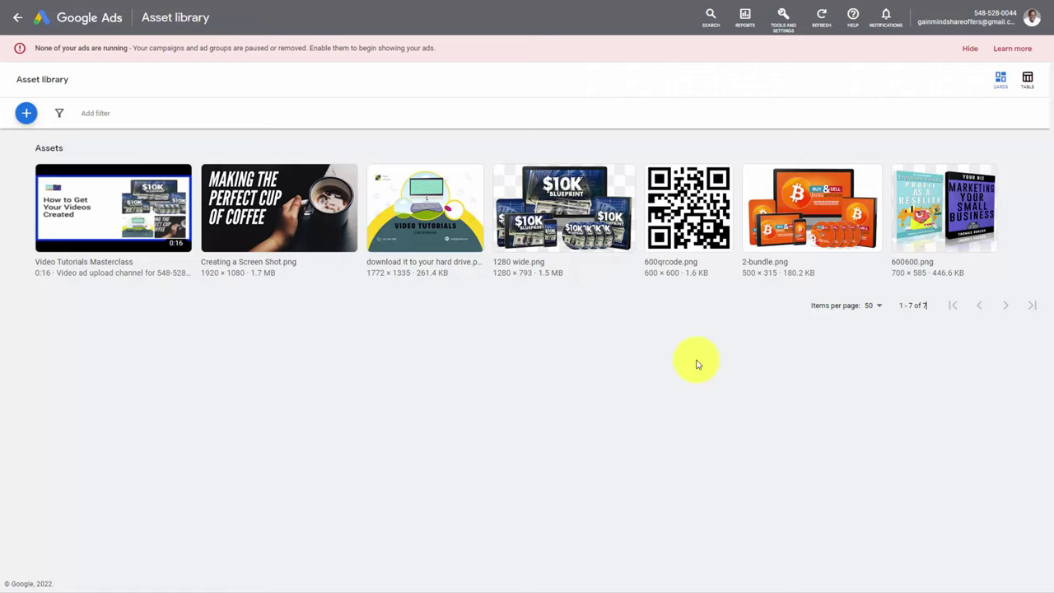
# Add a voice-over to Video Tutorials Masterclass, sourced from videos created in Google Ads
pyautogui.click(22, 114)
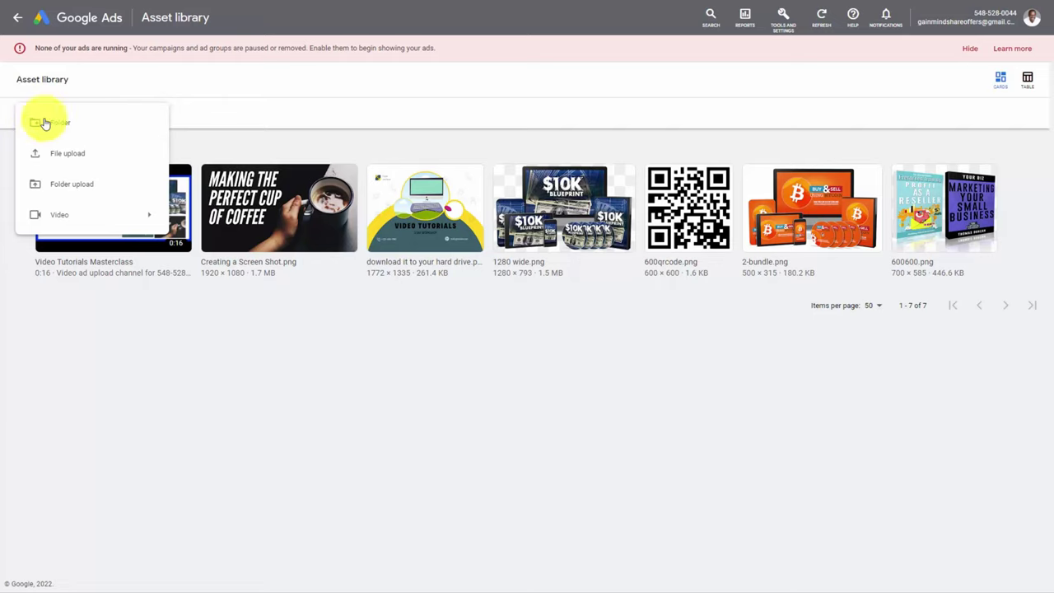
pyautogui.moveTo(71, 221)
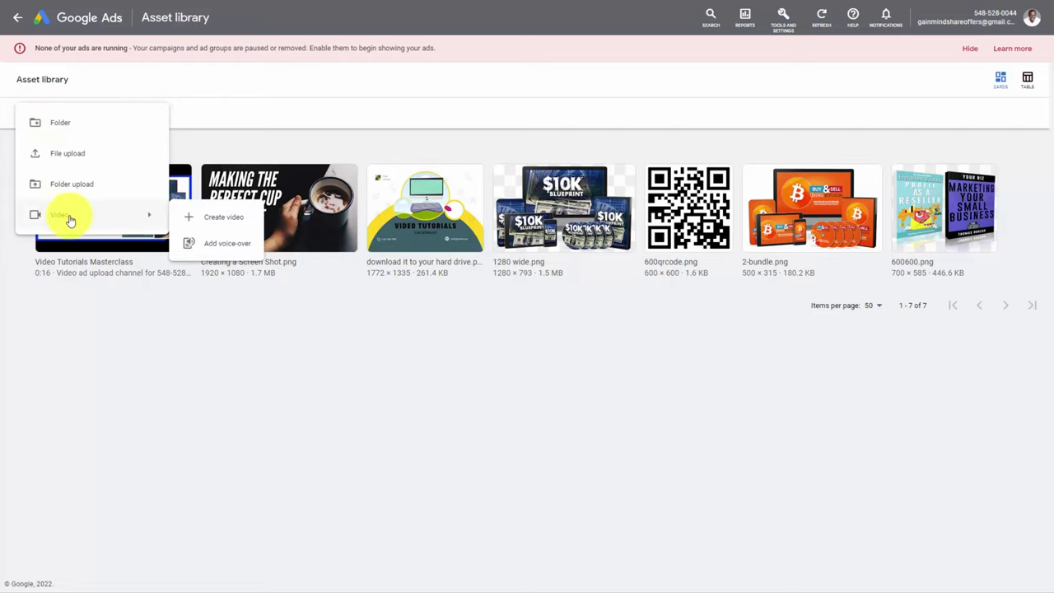
pyautogui.click(212, 244)
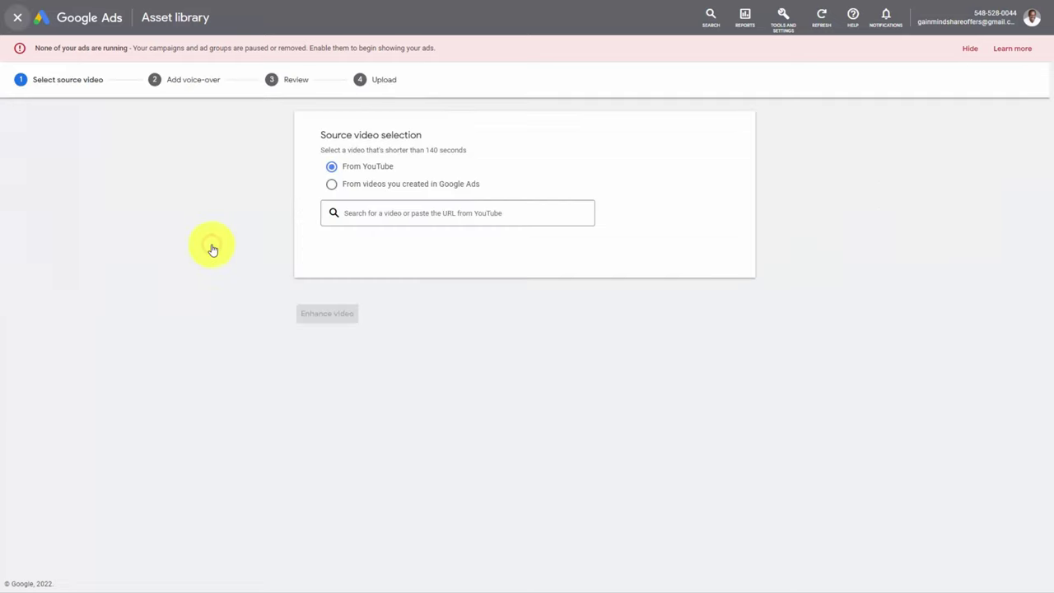
pyautogui.click(331, 186)
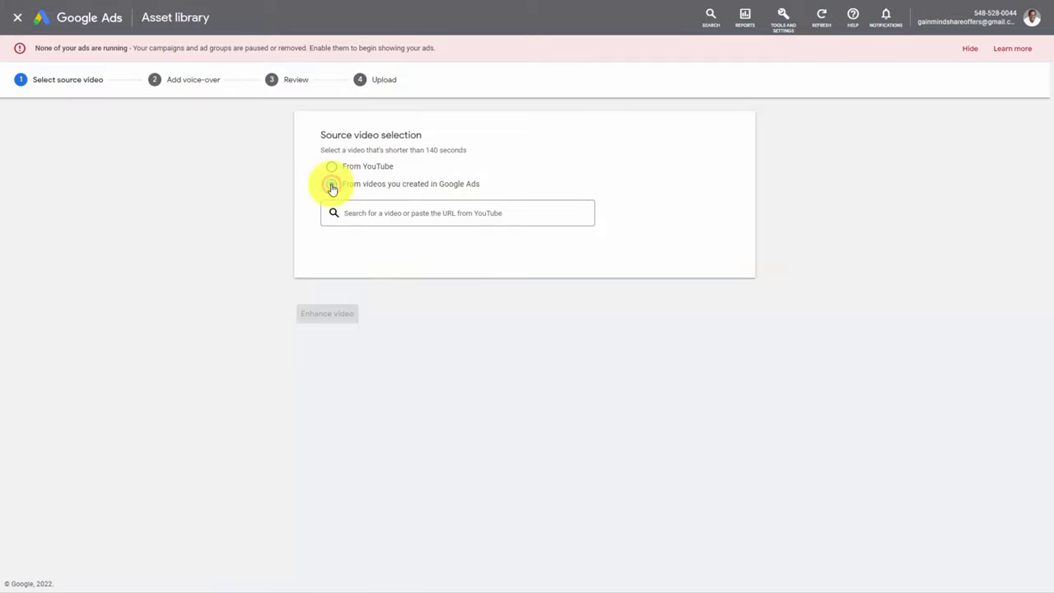
pyautogui.click(368, 214)
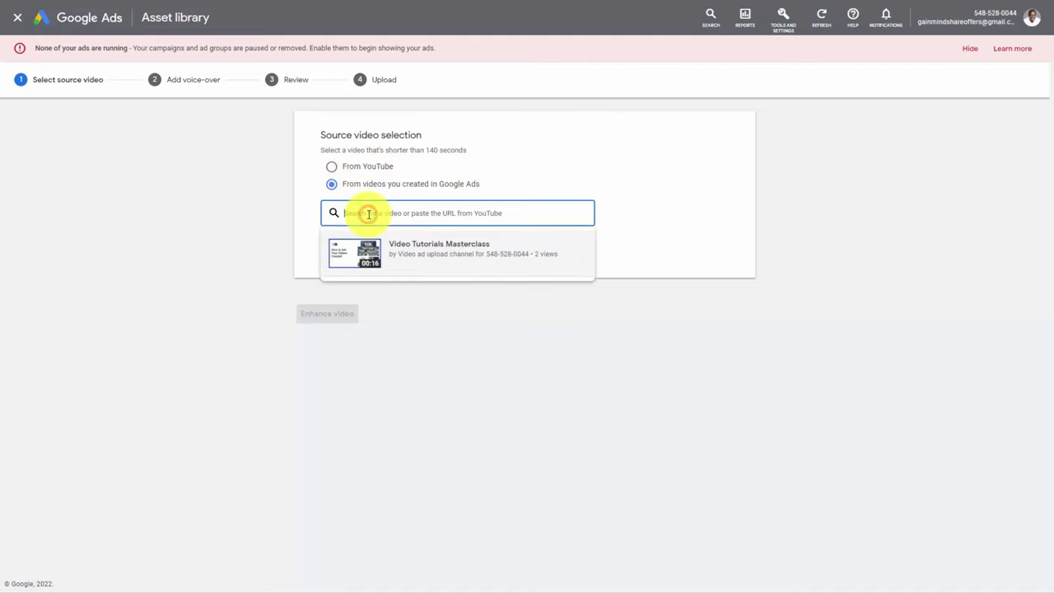
pyautogui.click(355, 260)
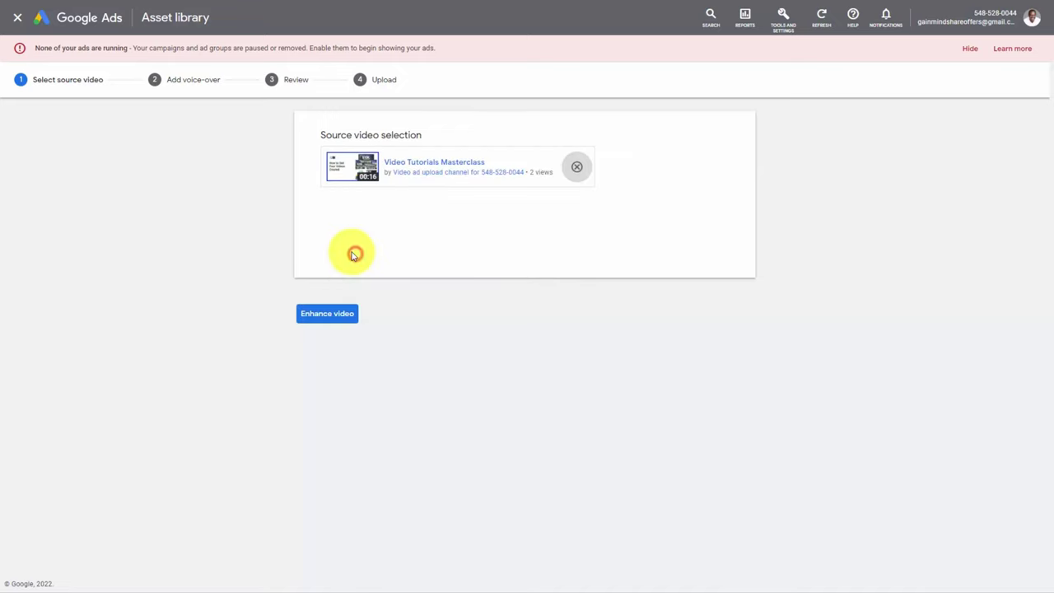
pyautogui.click(326, 319)
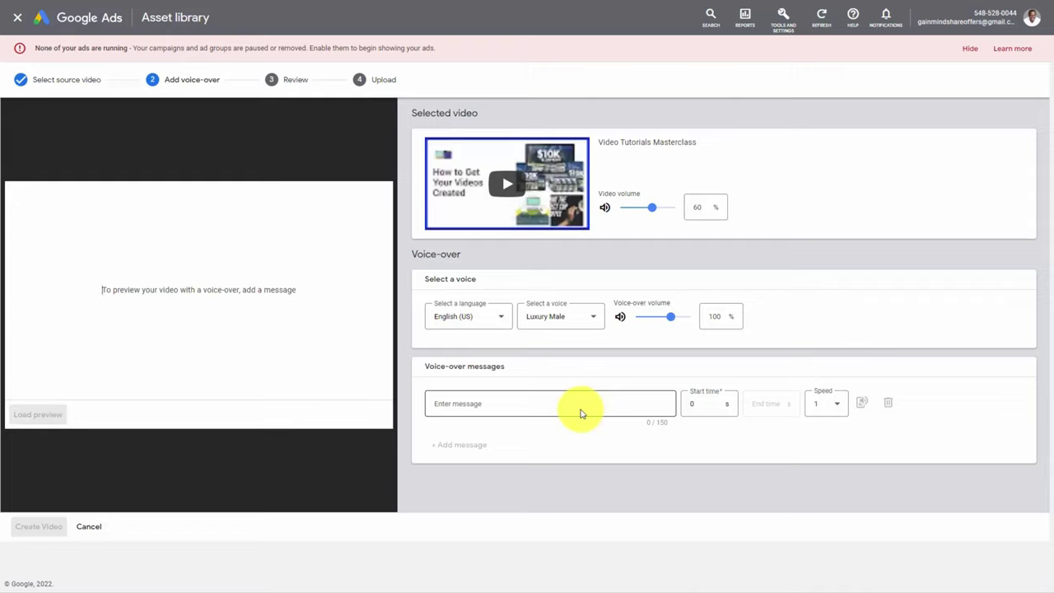
# Switch the voice to Luxury Female and preview the masterclass invitation message
pyautogui.click(593, 316)
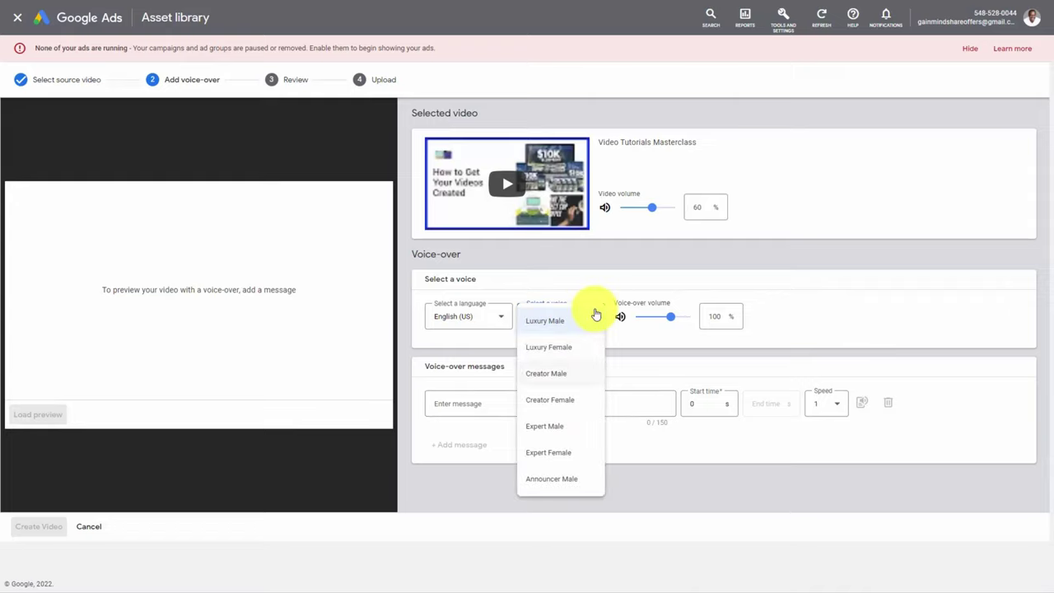
pyautogui.press('Down')
pyautogui.press('Return')
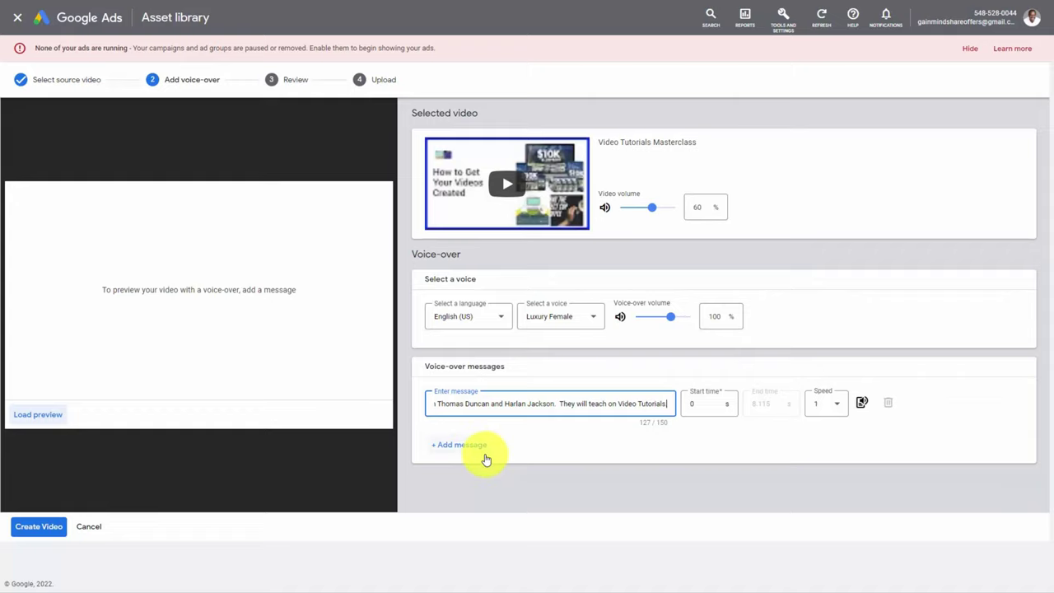
pyautogui.click(862, 405)
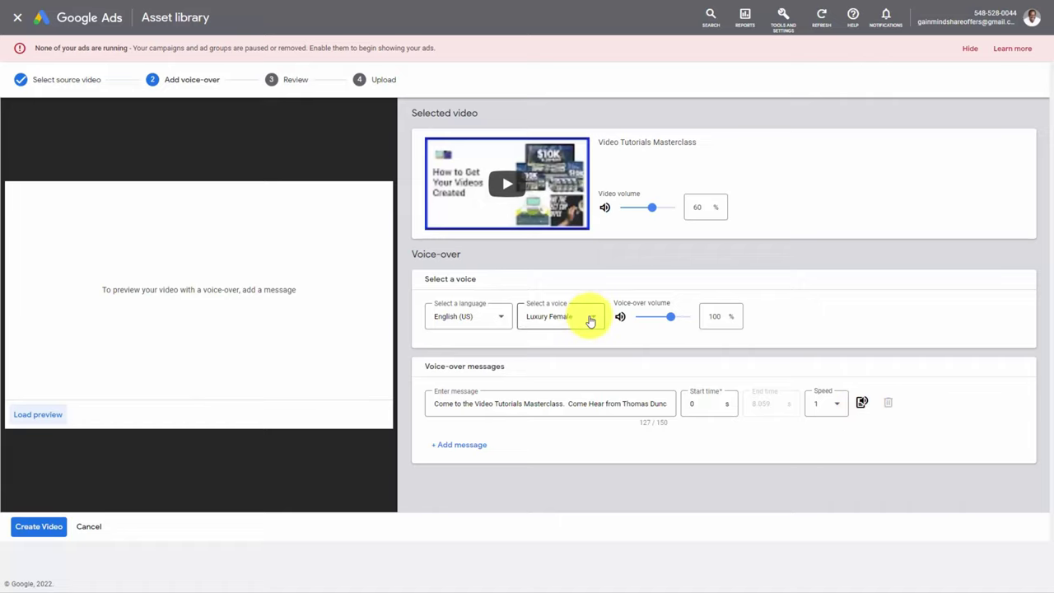
# Change the voice to Luxury Male and lower the video volume to 14%
pyautogui.click(590, 318)
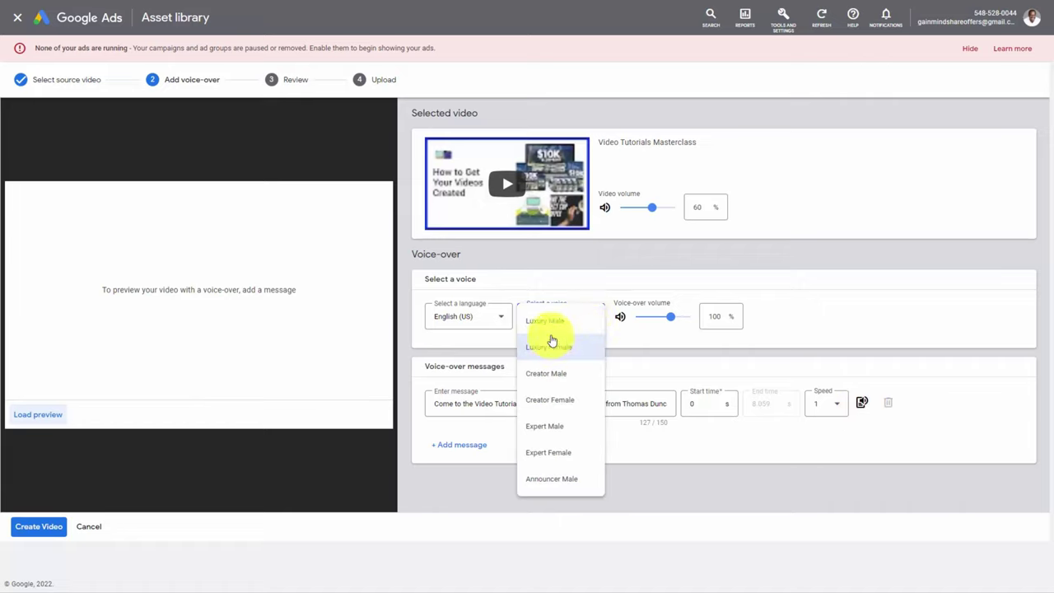
pyautogui.click(547, 318)
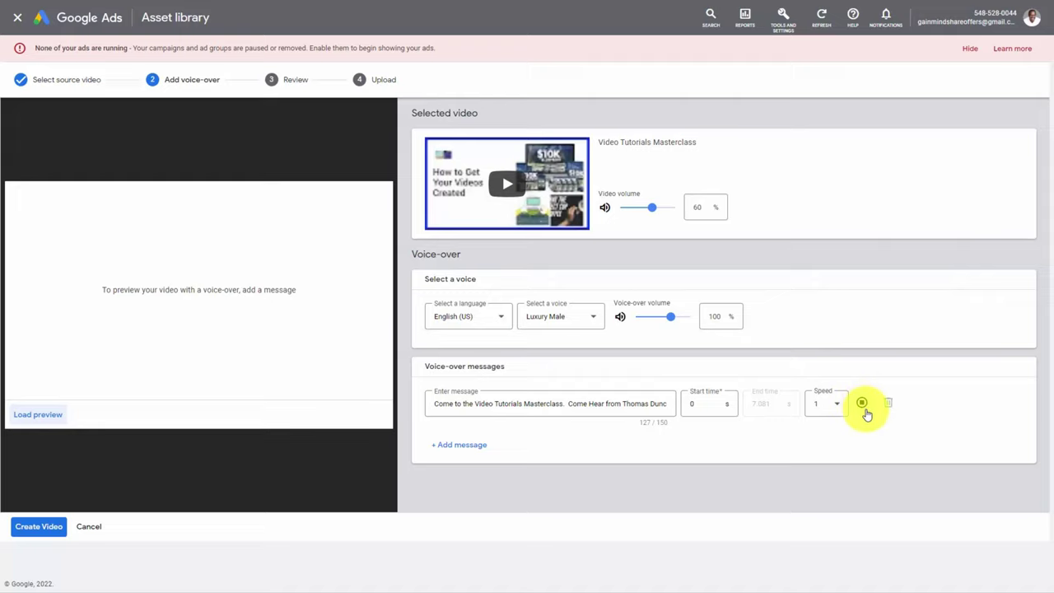
pyautogui.moveTo(653, 213); pyautogui.dragTo(636, 216)
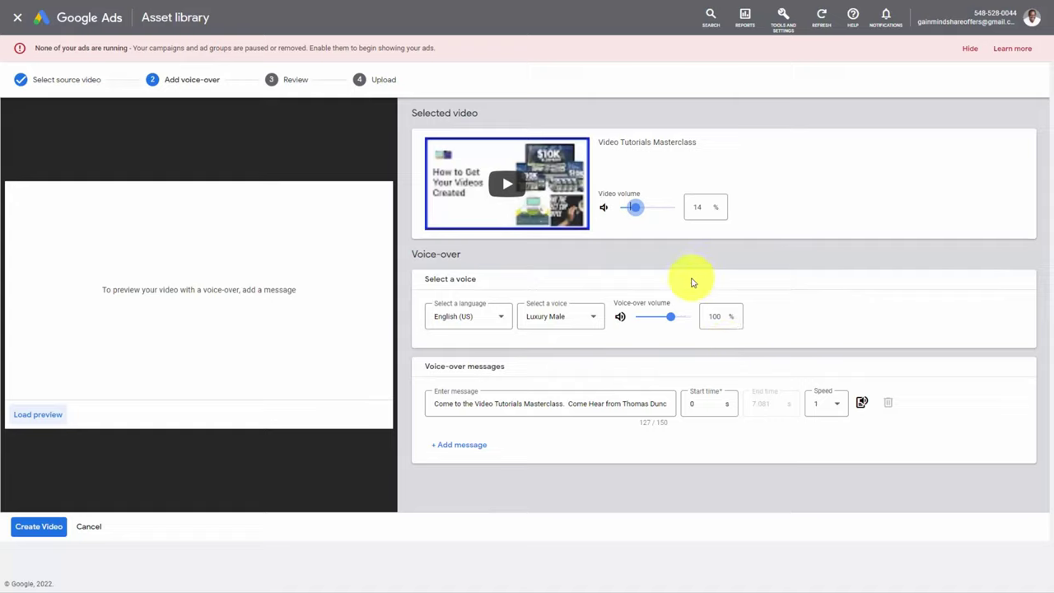
# Create and upload the voice-over video, then open its youtu.be link
pyautogui.click(39, 527)
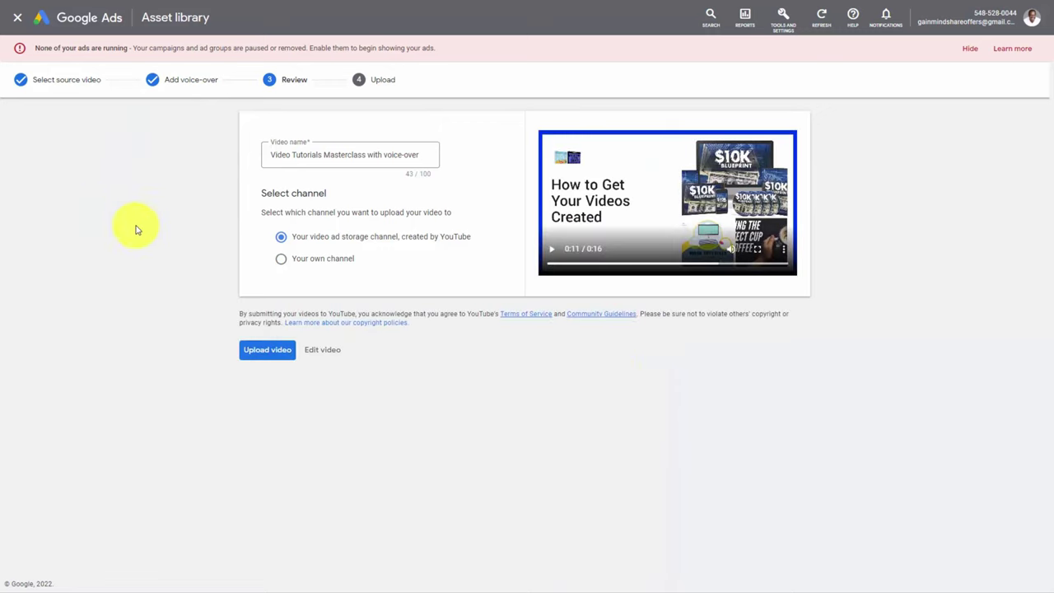
pyautogui.click(266, 354)
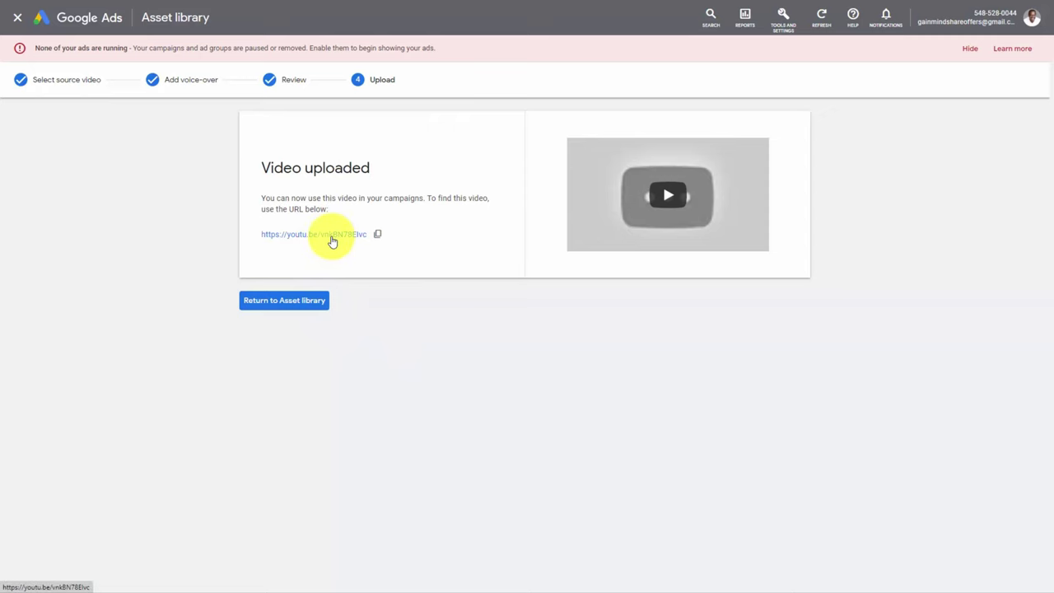
pyautogui.click(335, 242)
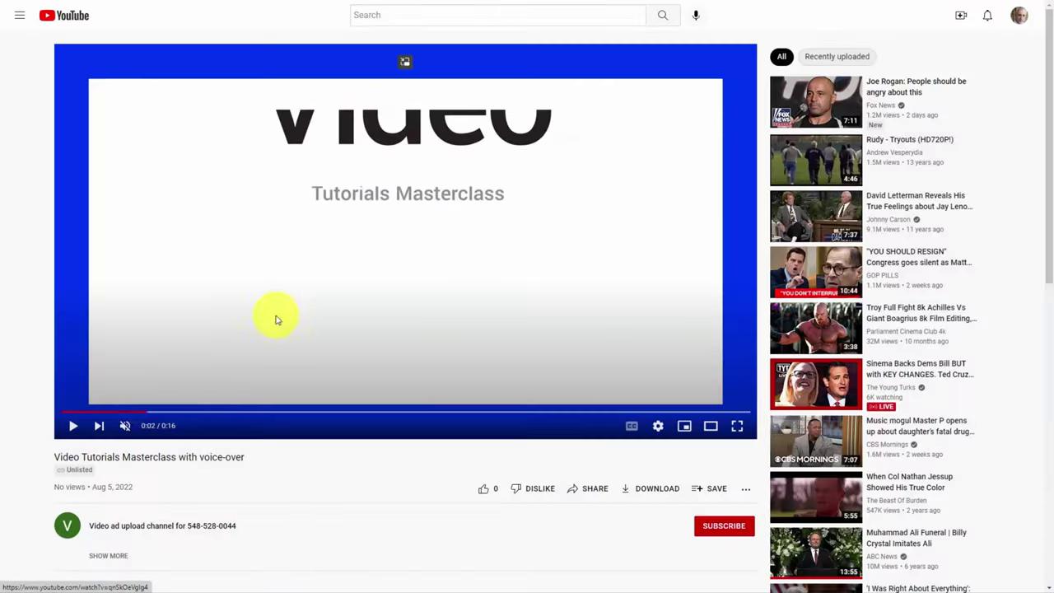
# Play the unlisted voice-over ad in the YouTube player
pyautogui.click(72, 427)
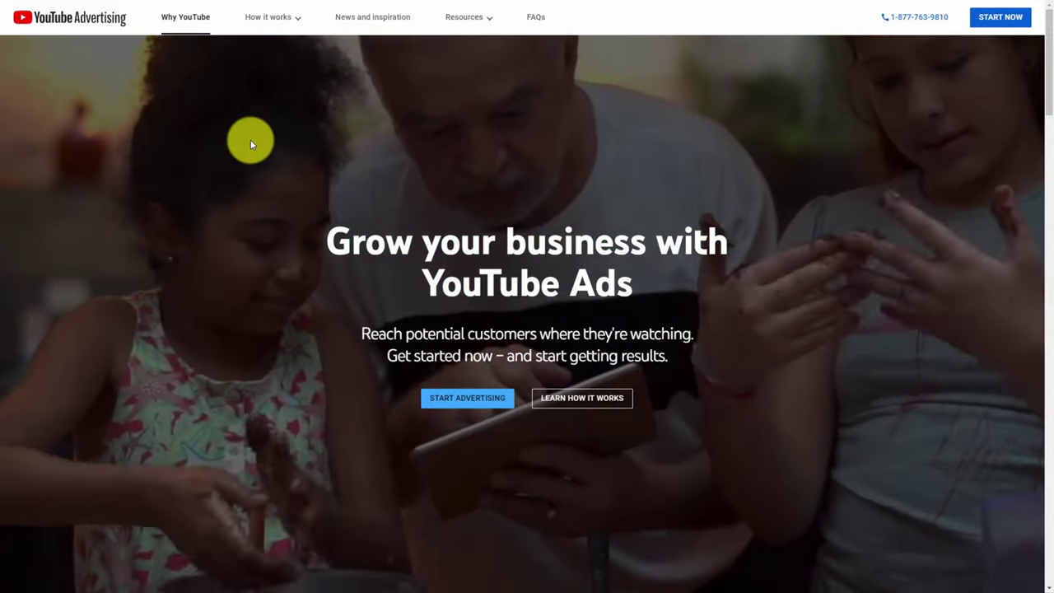
# Go from Resources to Creative resources, then to the creative partner directory
pyautogui.moveTo(447, 19)
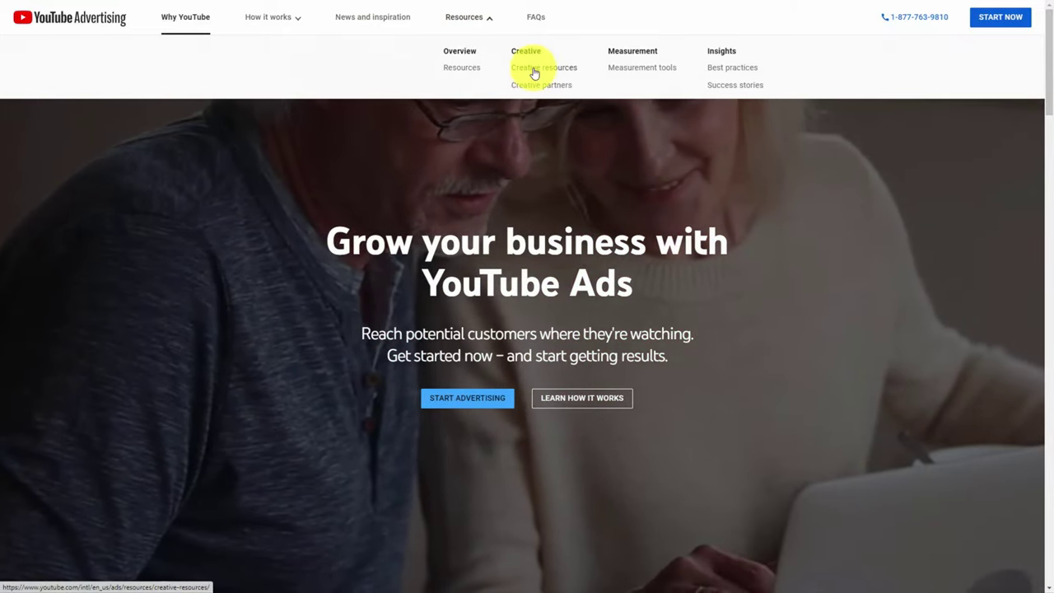
pyautogui.click(534, 73)
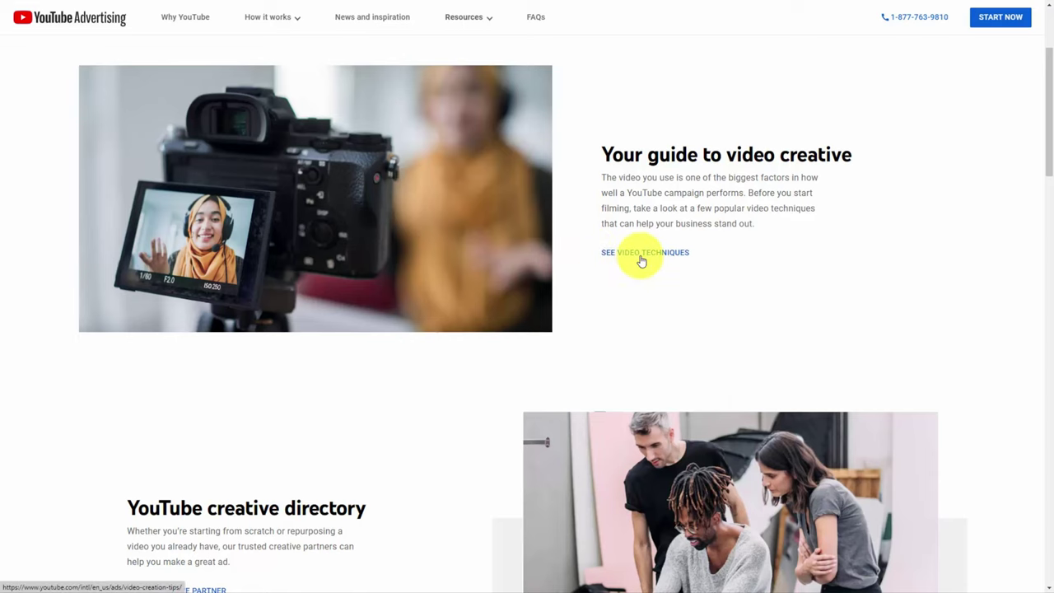
pyautogui.scroll(-4, 608, 226)
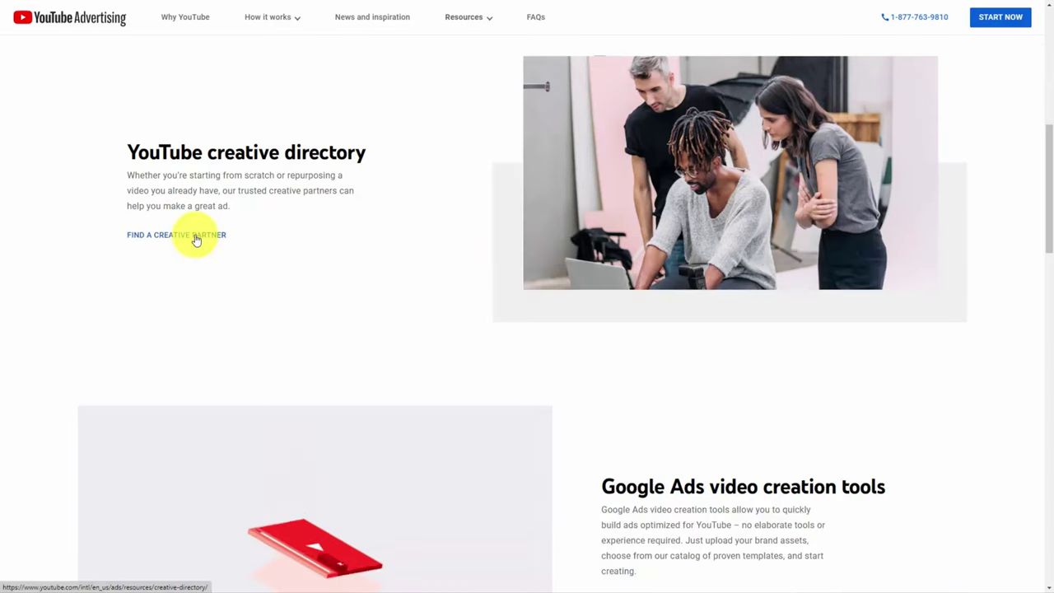
pyautogui.click(196, 238)
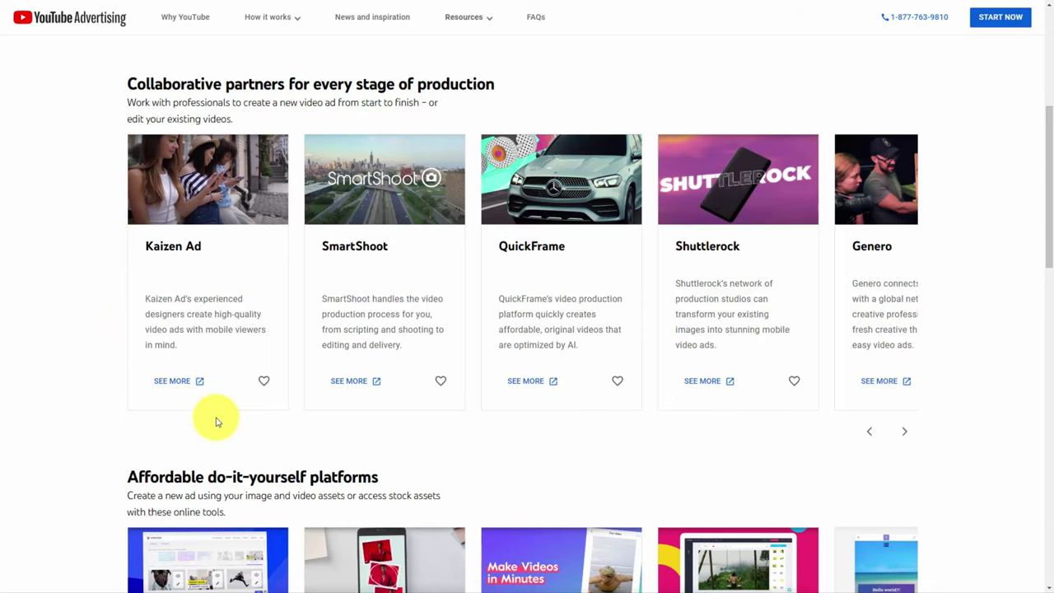
# Browse the do-it-yourself platforms carousel, then move down to the Looking for inspiration section
pyautogui.scroll(-4, 216, 421)
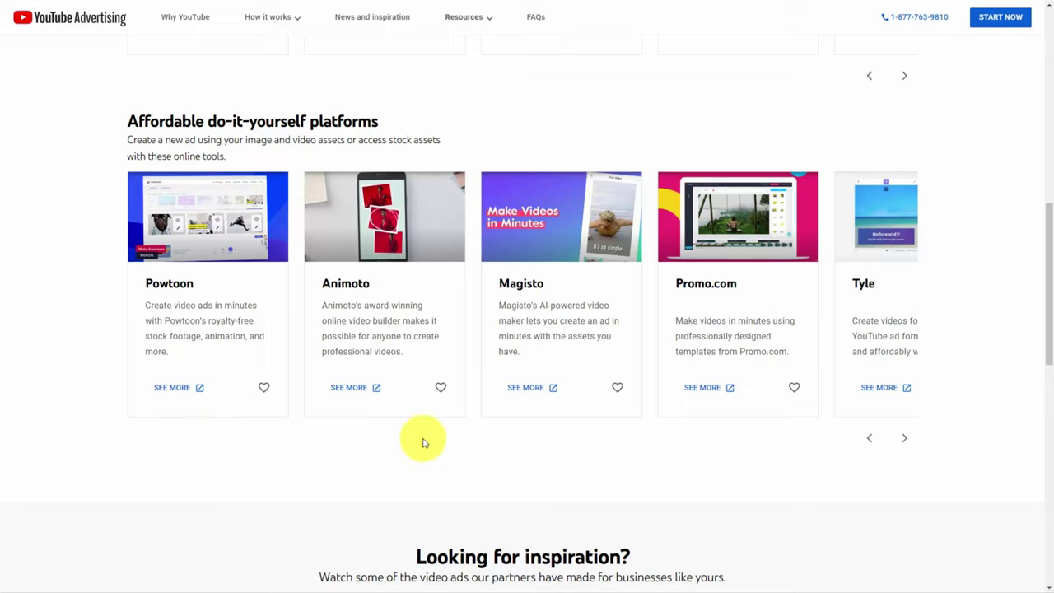
pyautogui.click(904, 439)
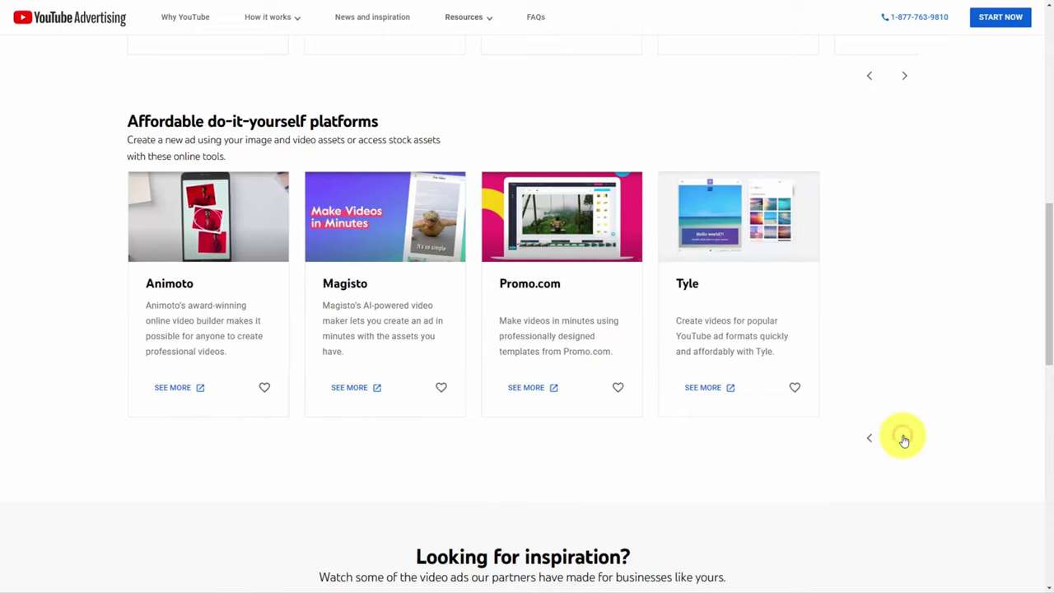
pyautogui.scroll(4, 94, 217)
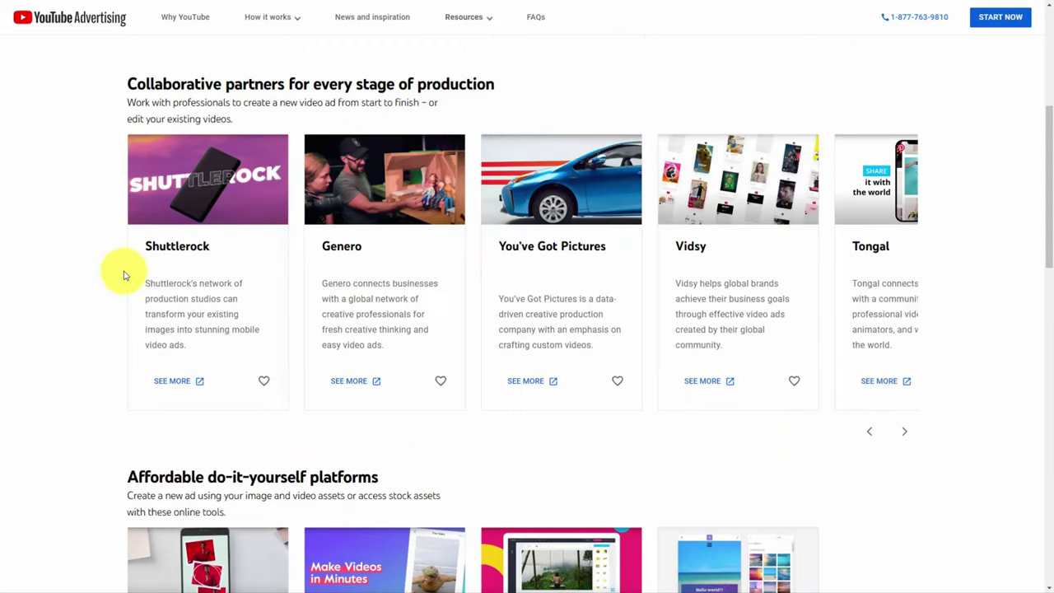
pyautogui.scroll(-4, 165, 280)
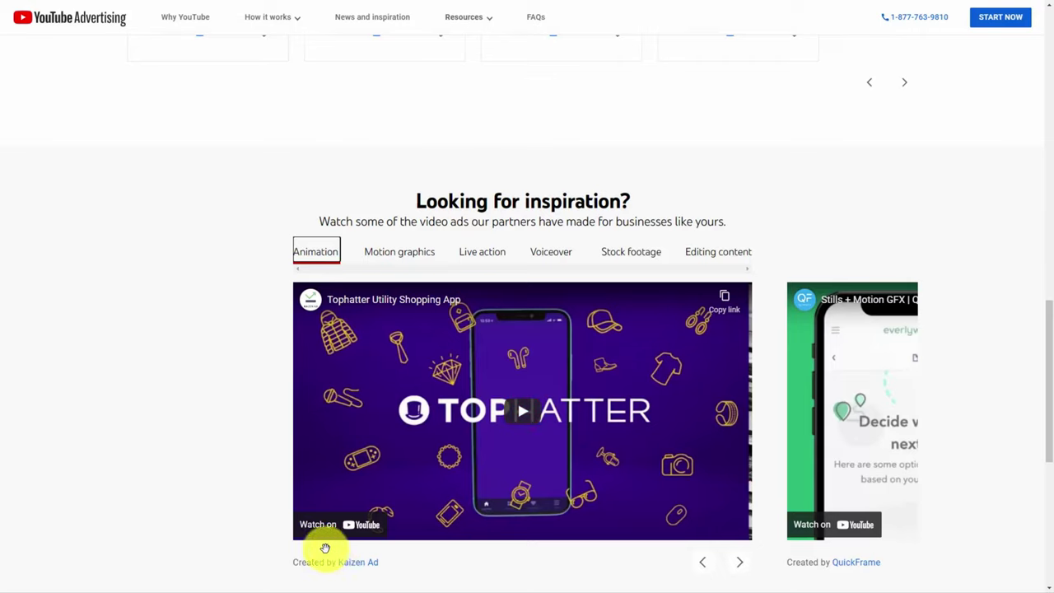
# Advance the inspiration carousel through Live action, Voiceover and Stock footage to Editing content
pyautogui.click(737, 563)
pyautogui.click(738, 564)
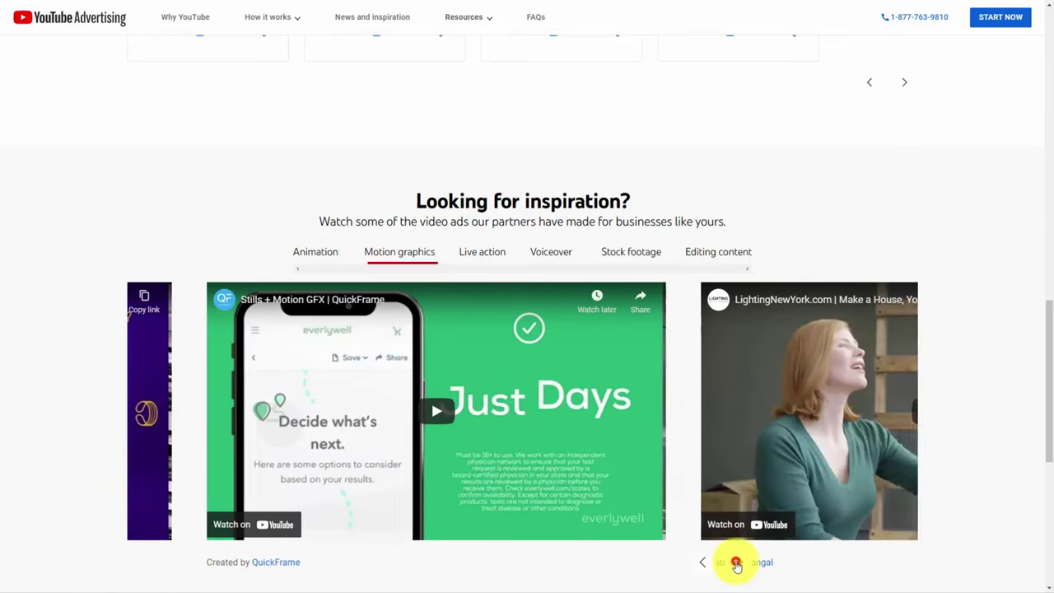
pyautogui.click(737, 563)
pyautogui.click(738, 563)
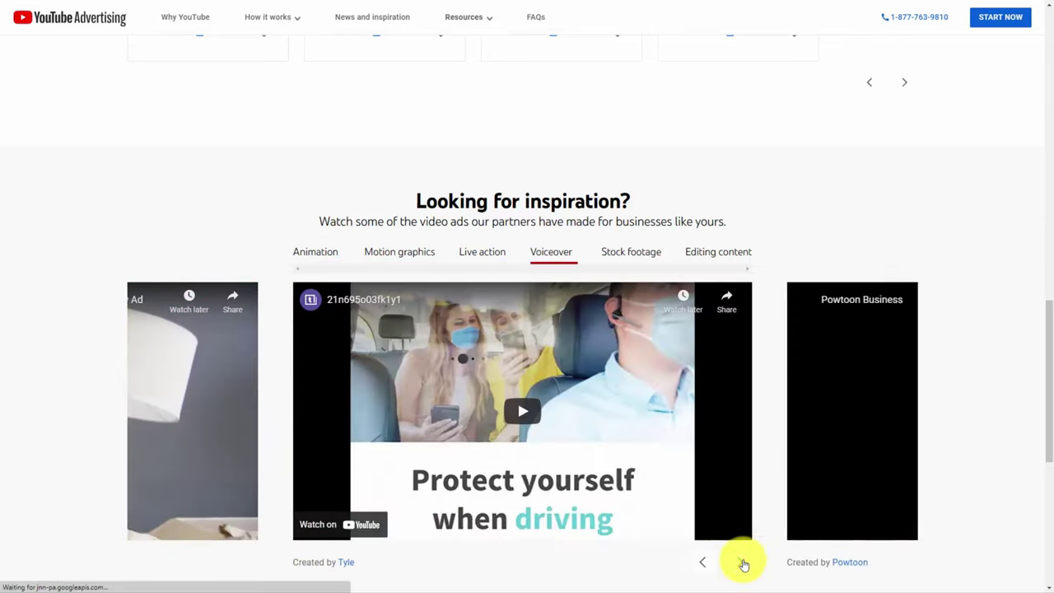
pyautogui.click(740, 562)
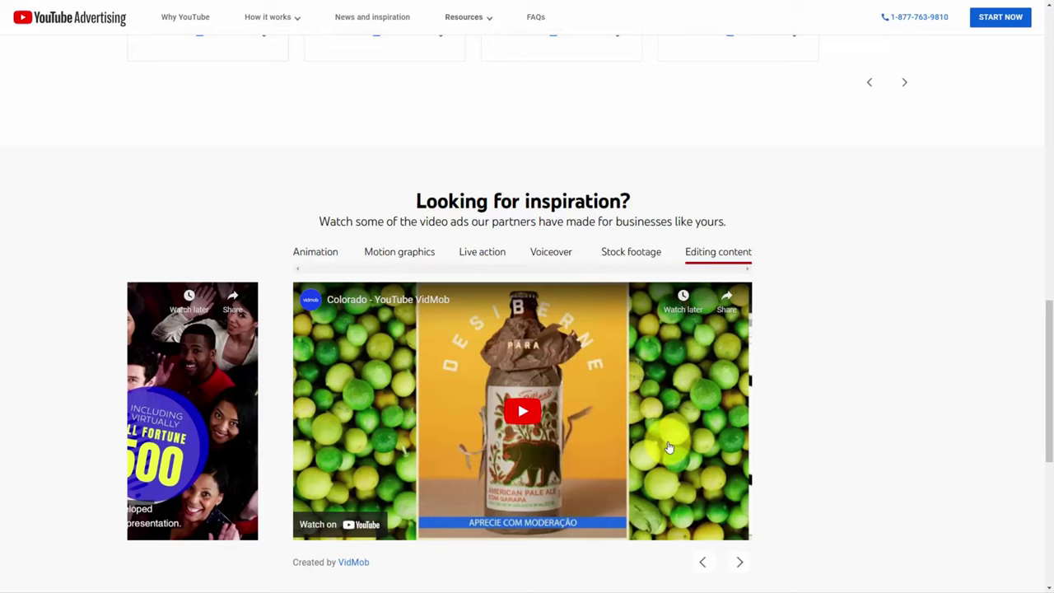
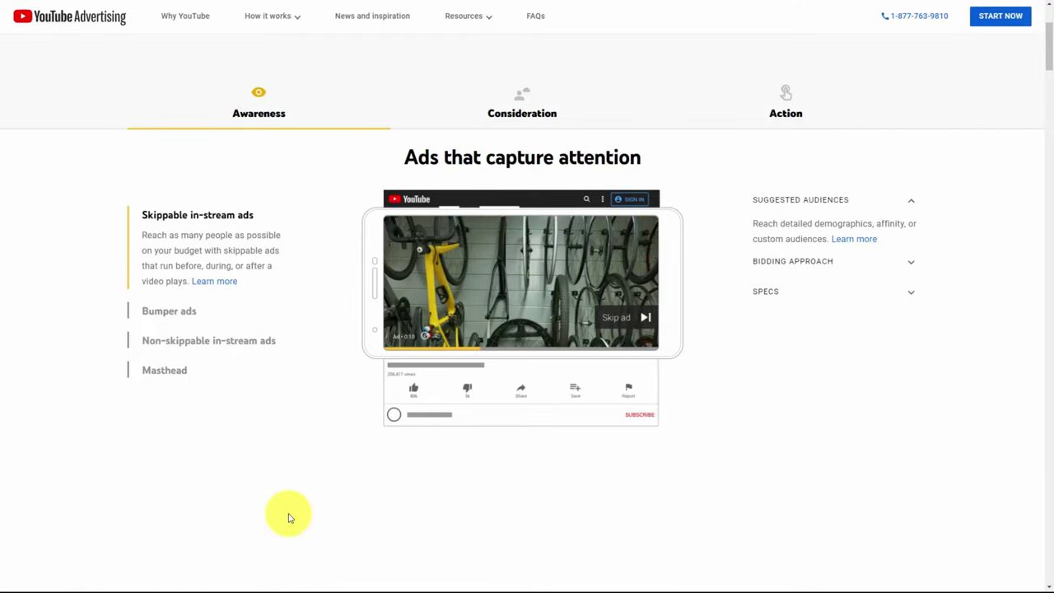
# Review the Bumper, Non-skippable in-stream and Masthead awareness ad format descriptions
pyautogui.scroll(-1, 94, 532)
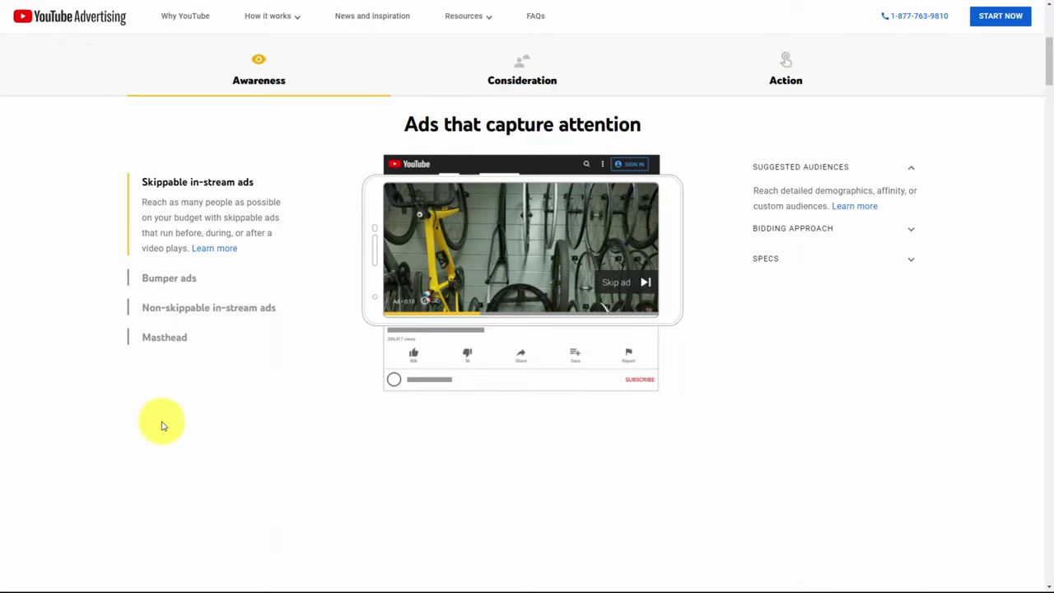
pyautogui.click(171, 280)
pyautogui.scroll(-1, 173, 284)
pyautogui.scroll(1, 206, 422)
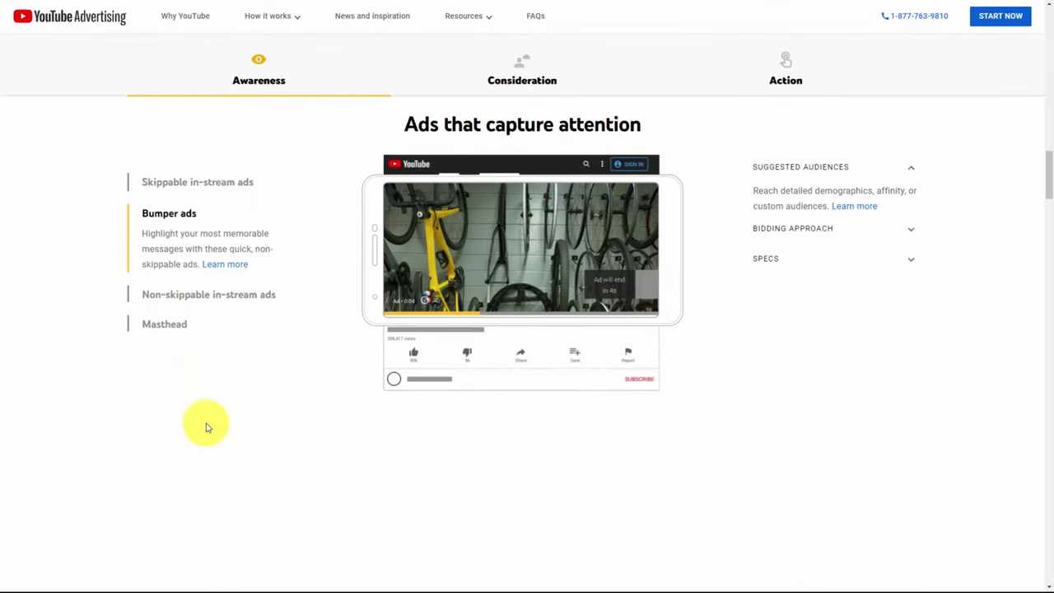
pyautogui.click(188, 298)
pyautogui.scroll(-1, 188, 298)
pyautogui.scroll(1, 213, 363)
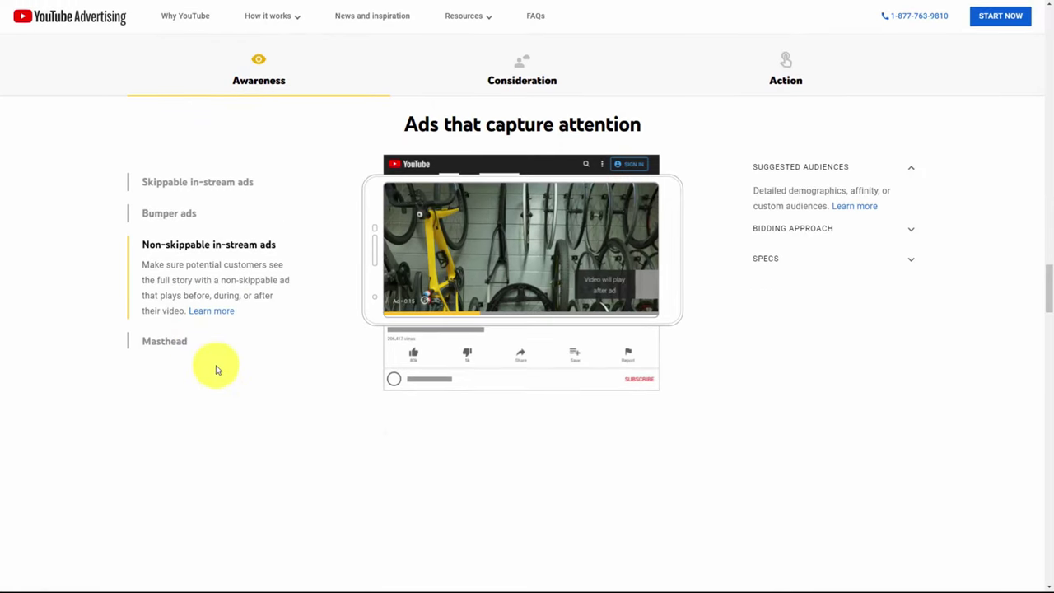
pyautogui.click(178, 347)
pyautogui.scroll(-1, 180, 354)
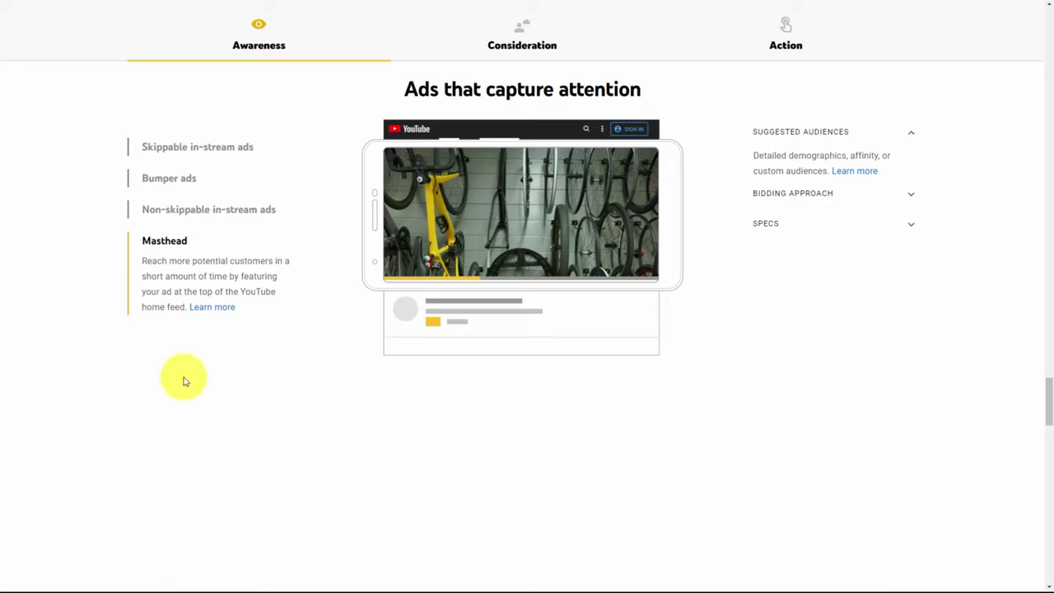
pyautogui.scroll(2, 365, 245)
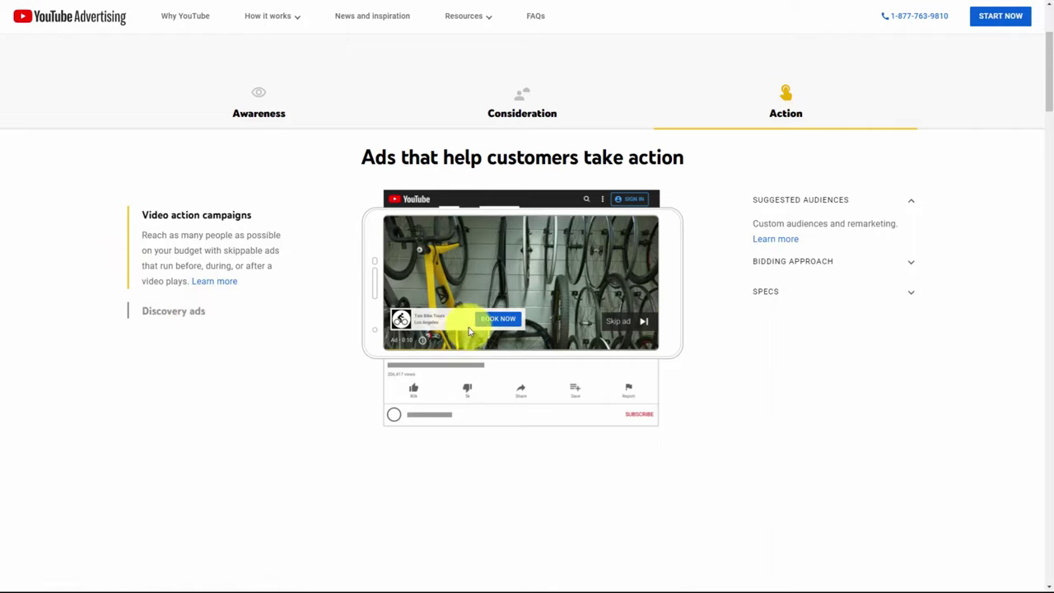
# Scroll down to the Discovery ads format, then back up to the 'Grow your business with YouTube Ads' banner
pyautogui.scroll(-5, 260, 356)
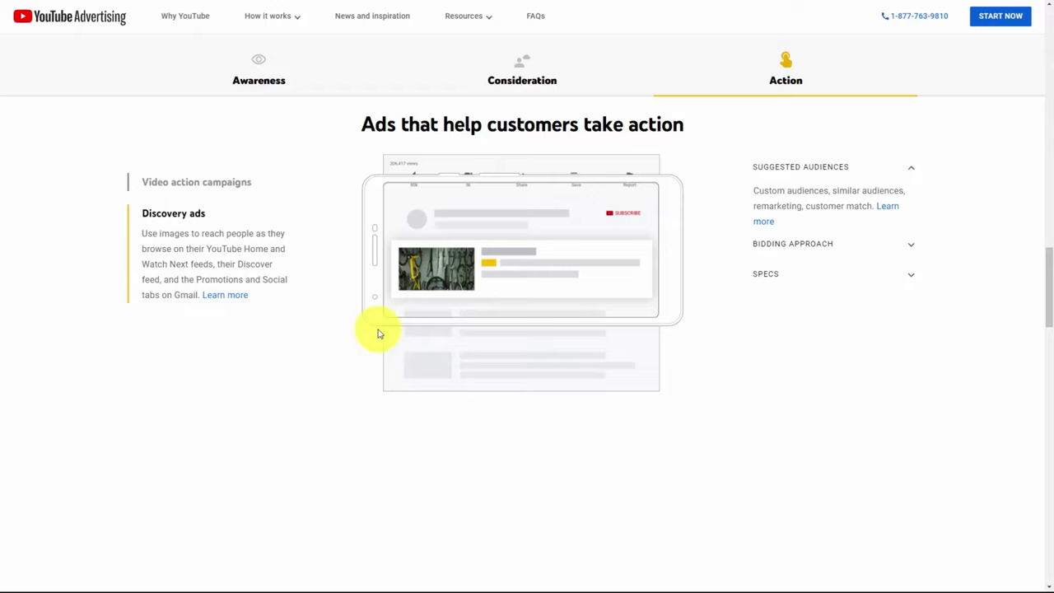
pyautogui.scroll(10, 379, 333)
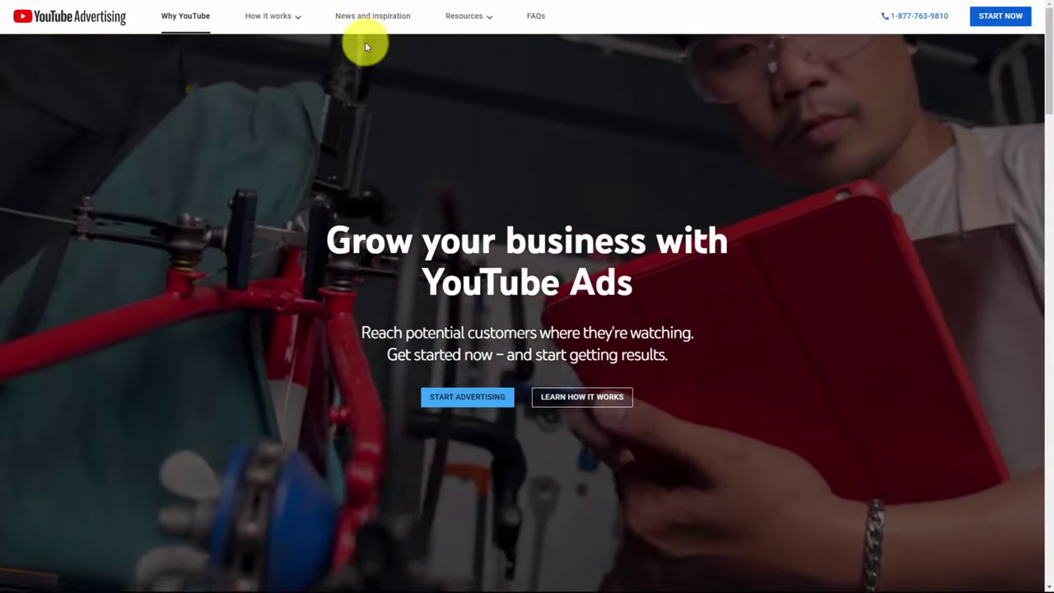
# Go to How it works > Find your audience and launch the Find My Audience tool
pyautogui.moveTo(298, 22)
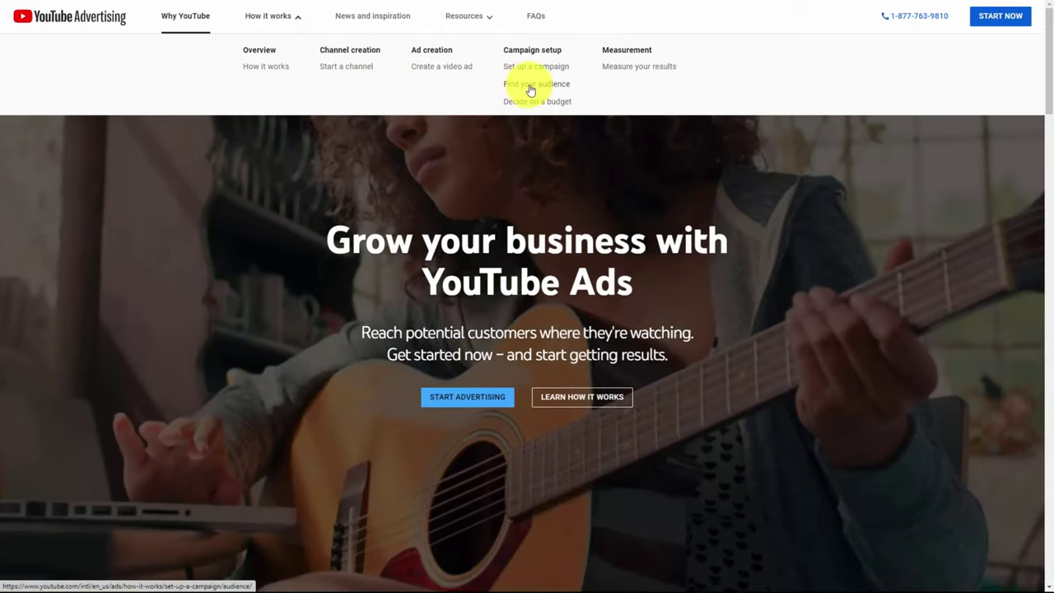
pyautogui.click(530, 85)
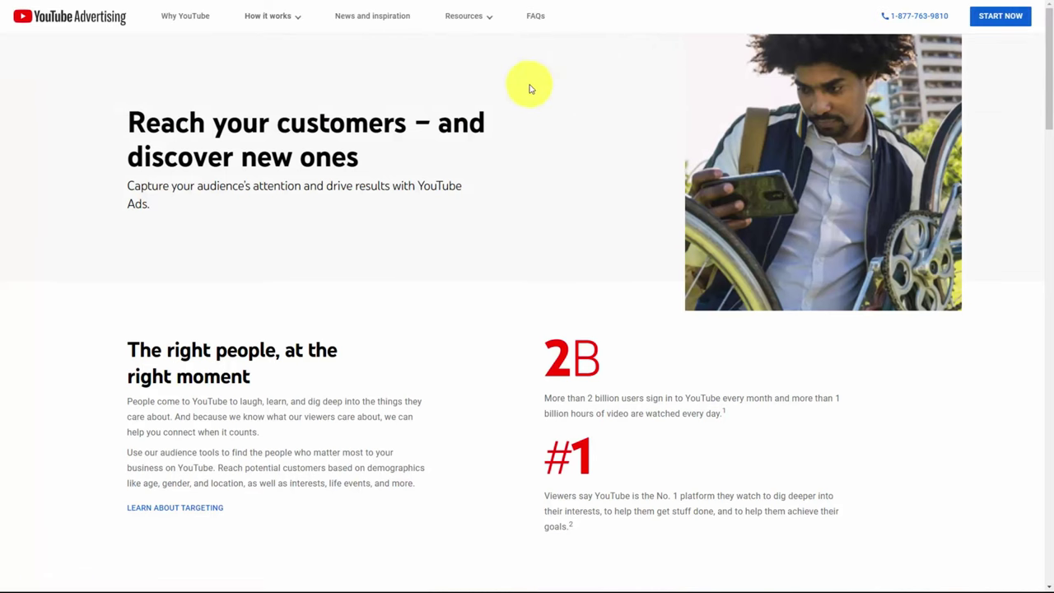
pyautogui.scroll(-5, 529, 88)
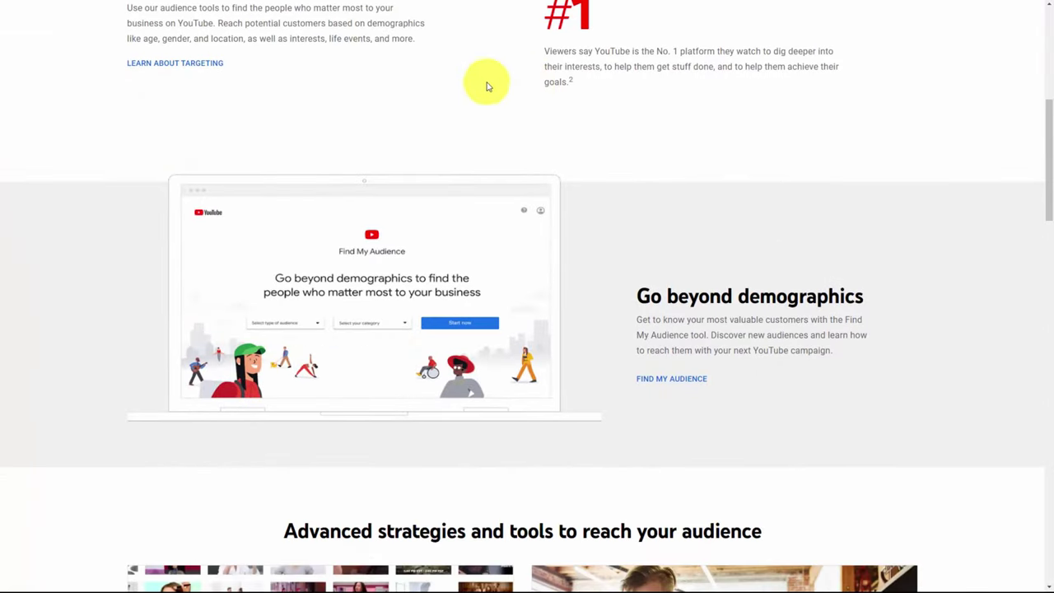
pyautogui.click(663, 382)
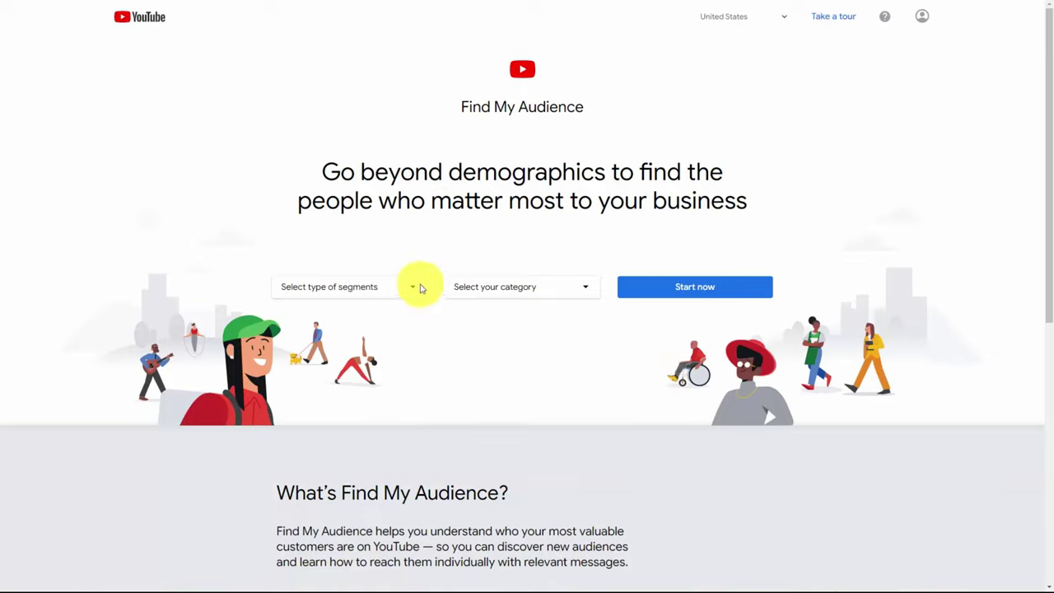
# Choose segment type In-market with category Business Services and start to list its segments
pyautogui.click(416, 286)
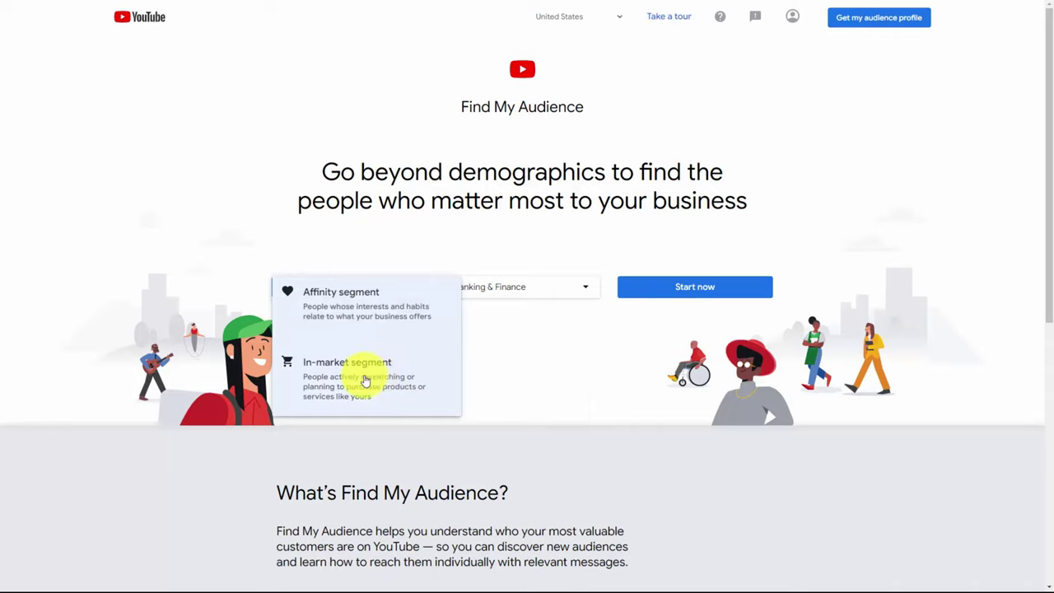
pyautogui.click(349, 384)
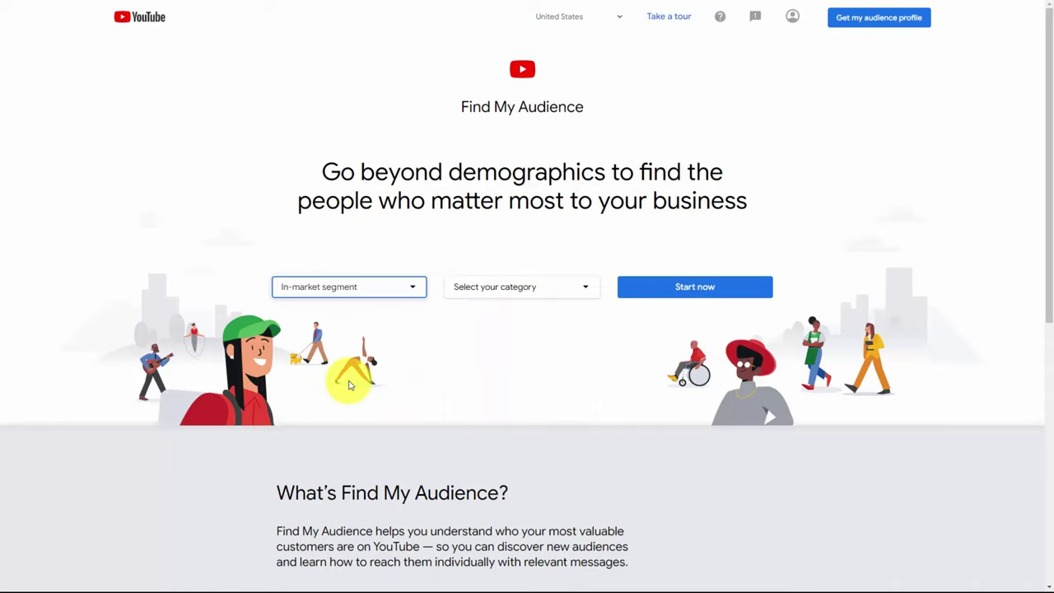
pyautogui.click(489, 387)
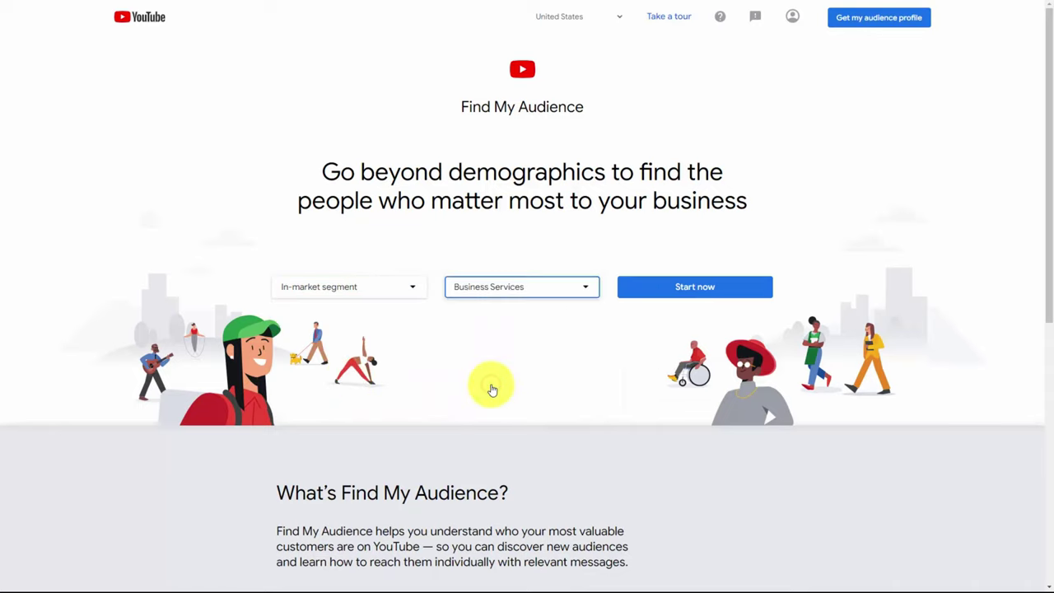
pyautogui.click(686, 296)
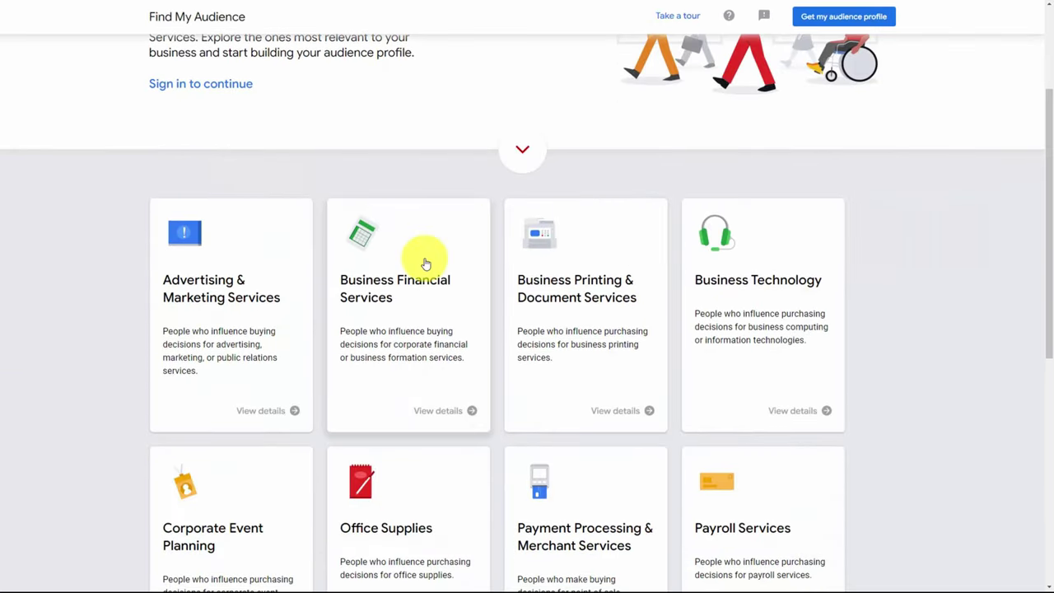
pyautogui.scroll(-2, 425, 263)
pyautogui.scroll(2, 512, 291)
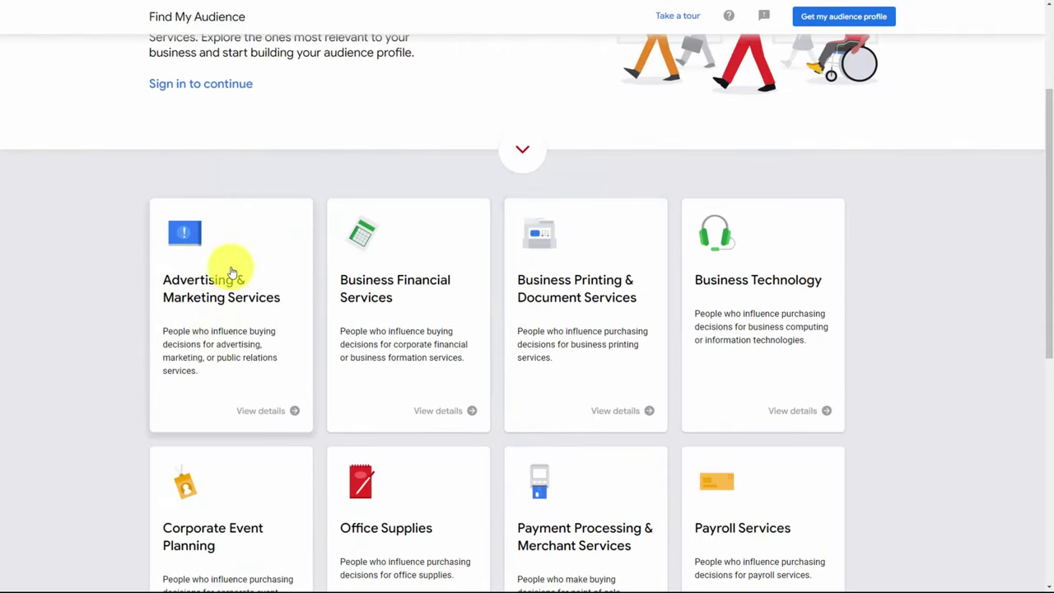
# Add the Advertising & Marketing Services card to my profile and get the audience profile
pyautogui.click(200, 302)
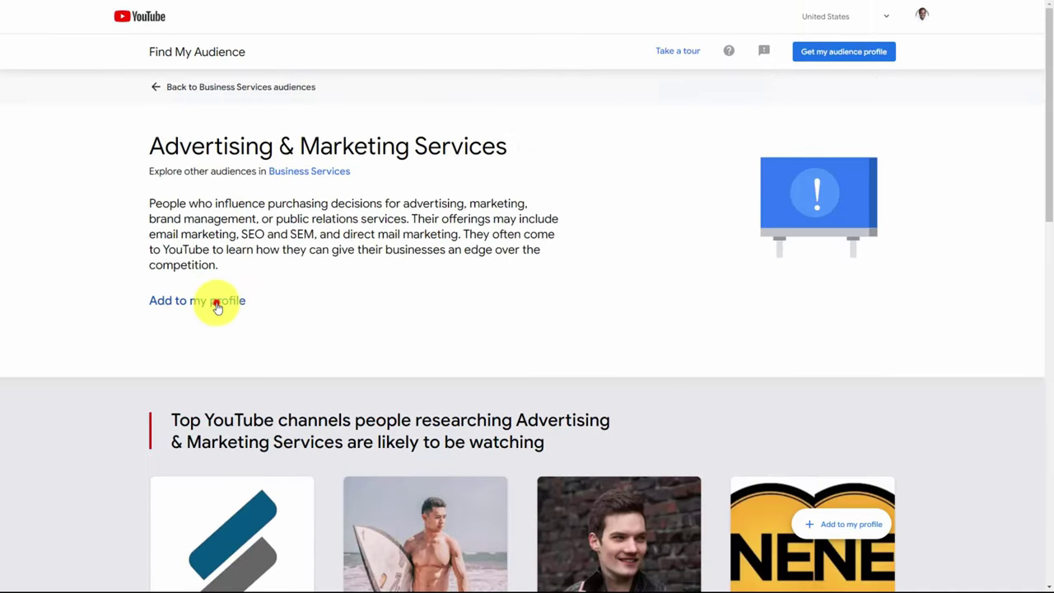
pyautogui.click(217, 303)
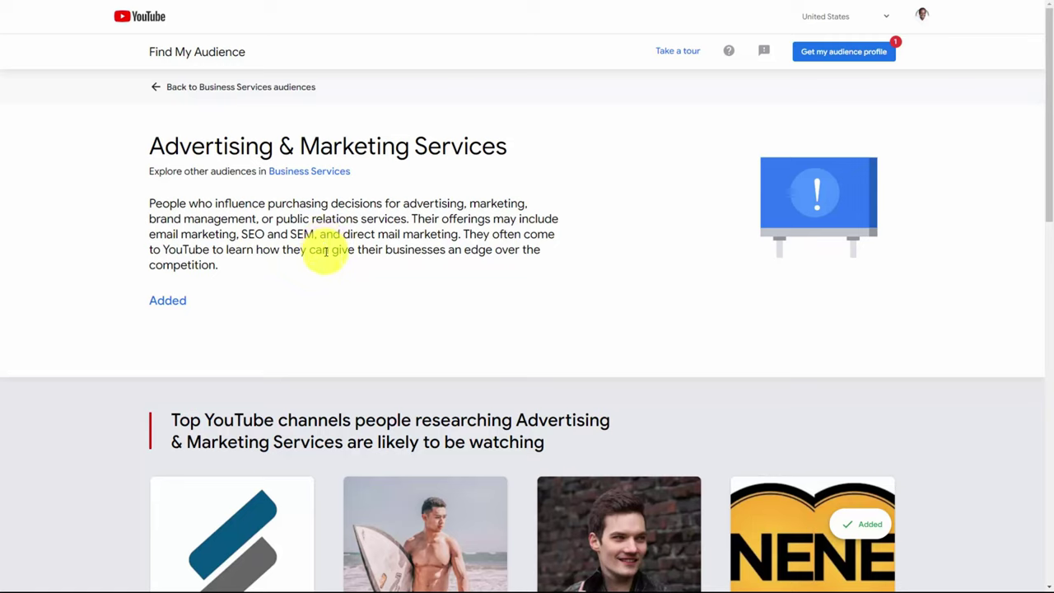
pyautogui.click(835, 56)
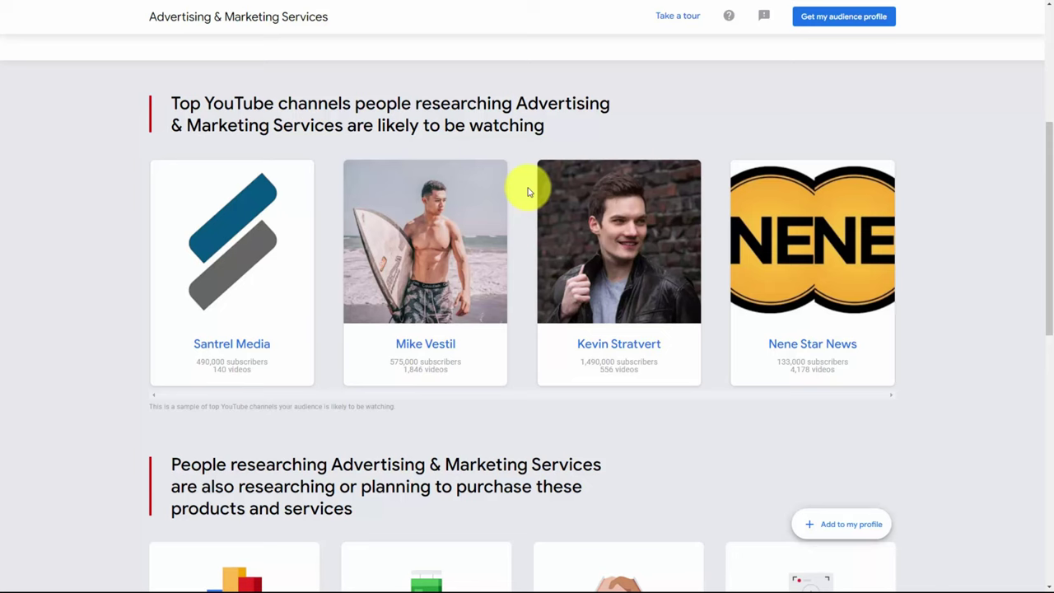
pyautogui.scroll(-4, 529, 191)
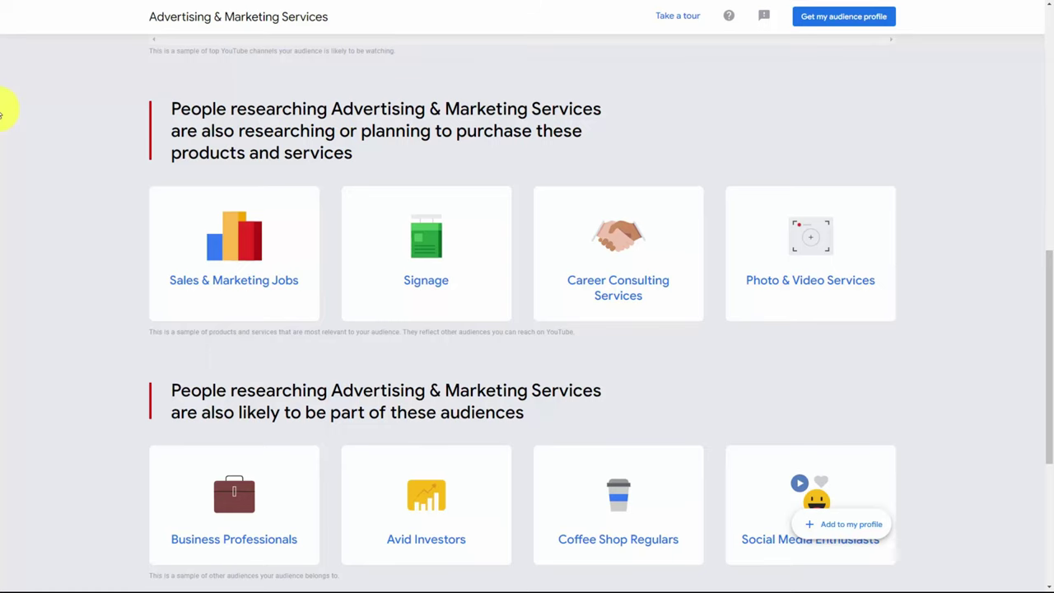
pyautogui.scroll(-4, 2, 114)
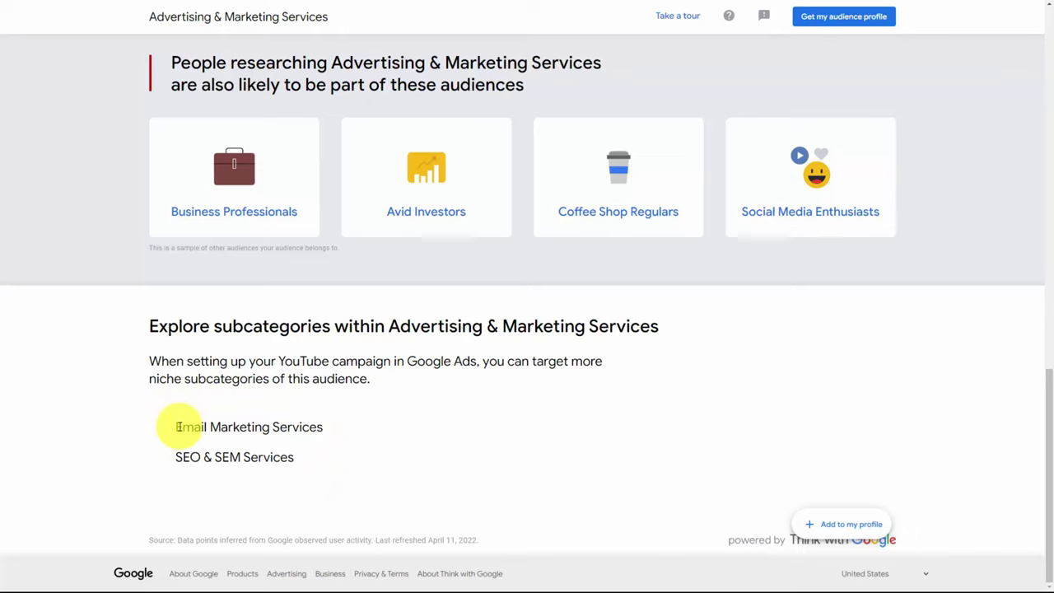
pyautogui.scroll(10, 342, 415)
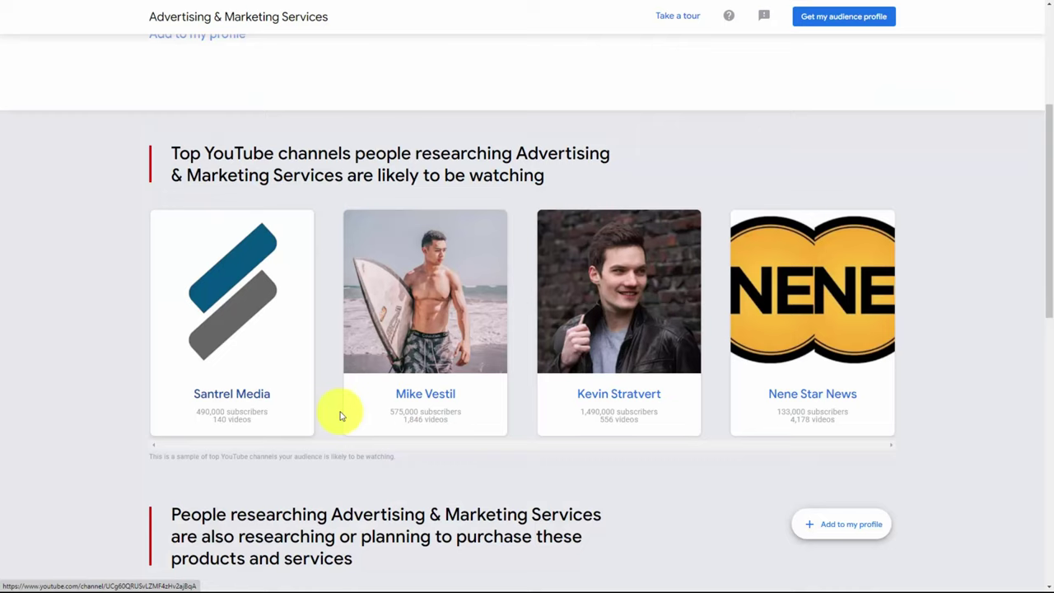
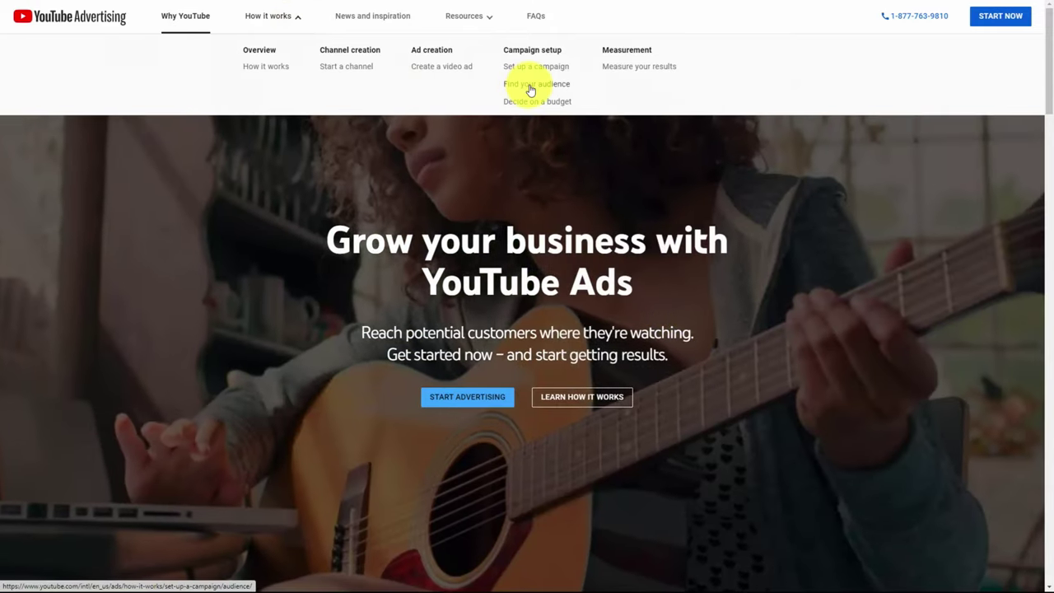
# Open Find My Audience from the audience guide and choose In-market segment with Business Services
pyautogui.click(529, 86)
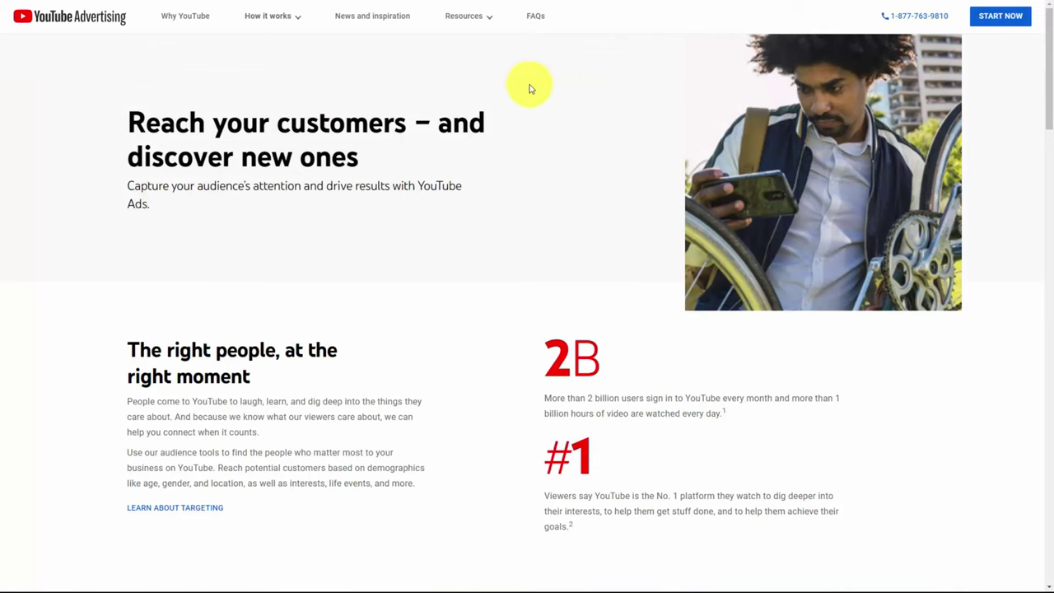
pyautogui.scroll(-5, 529, 88)
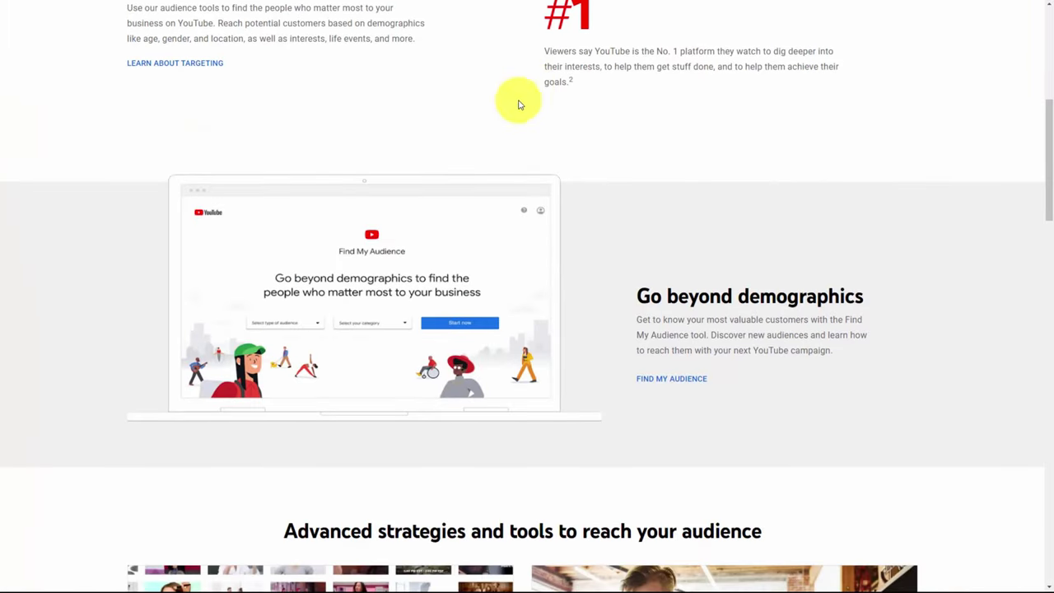
pyautogui.click(664, 380)
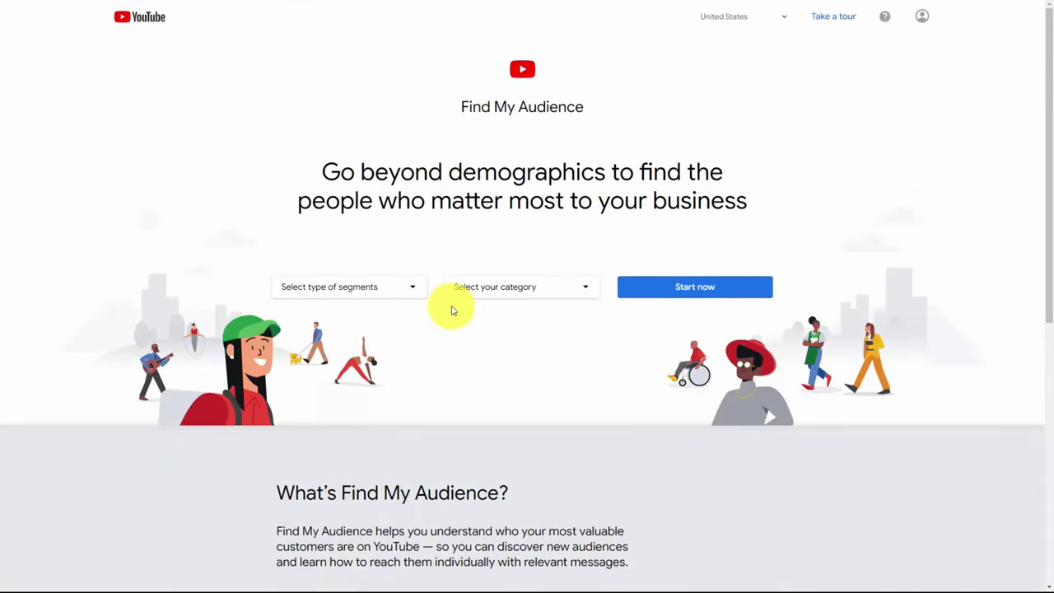
pyautogui.click(414, 286)
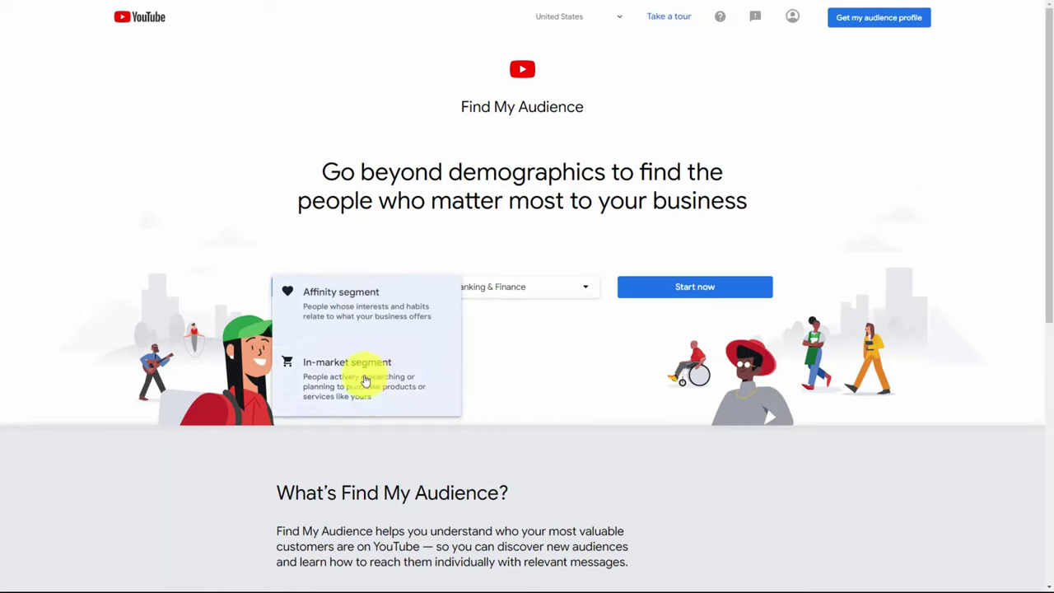
pyautogui.click(350, 382)
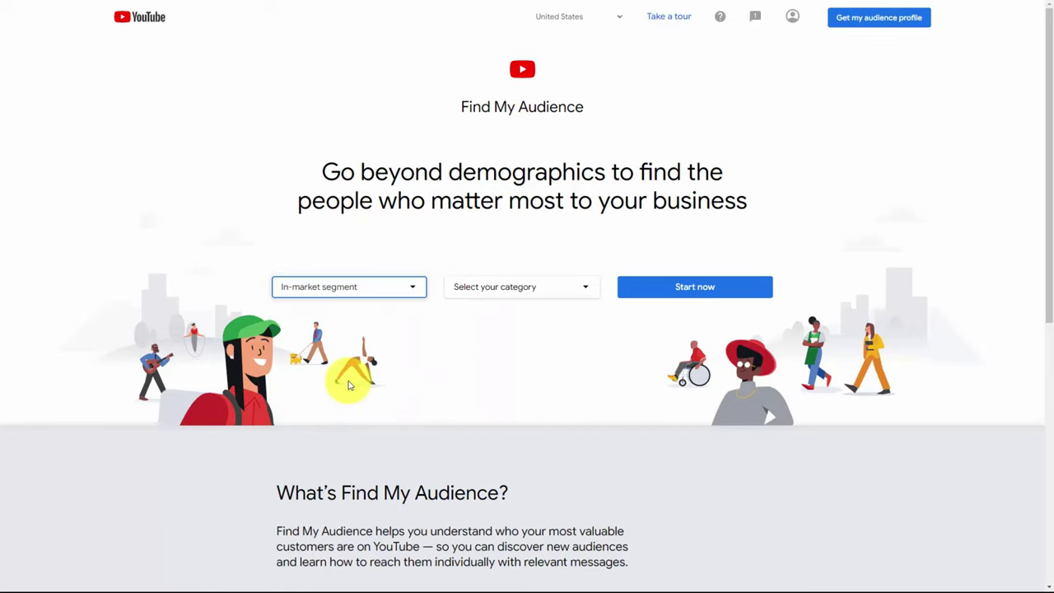
pyautogui.click(492, 388)
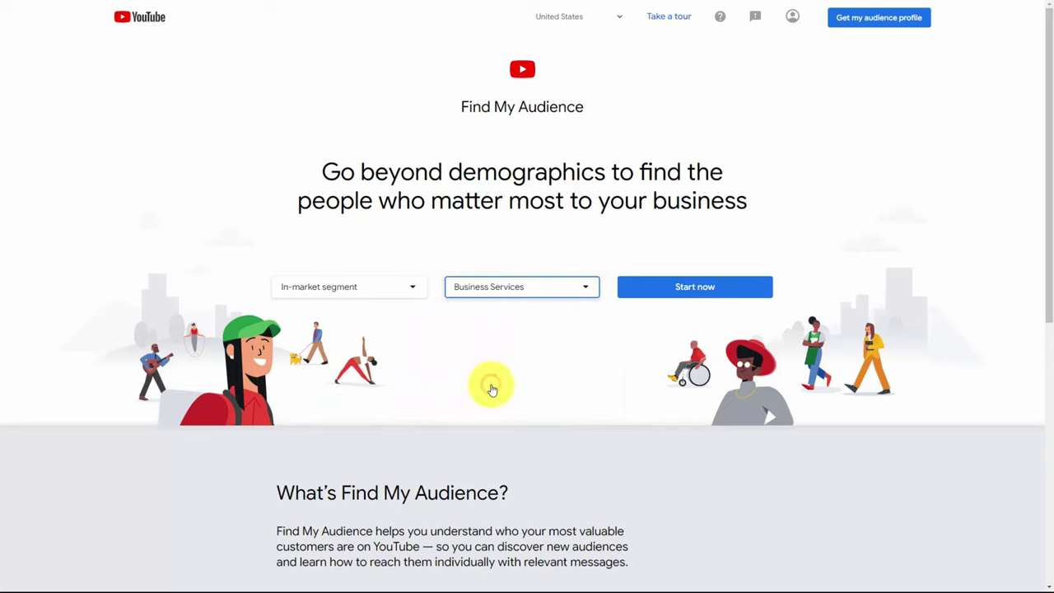
# Add the Advertising & Marketing Services audience from Business Services to my profile
pyautogui.click(686, 300)
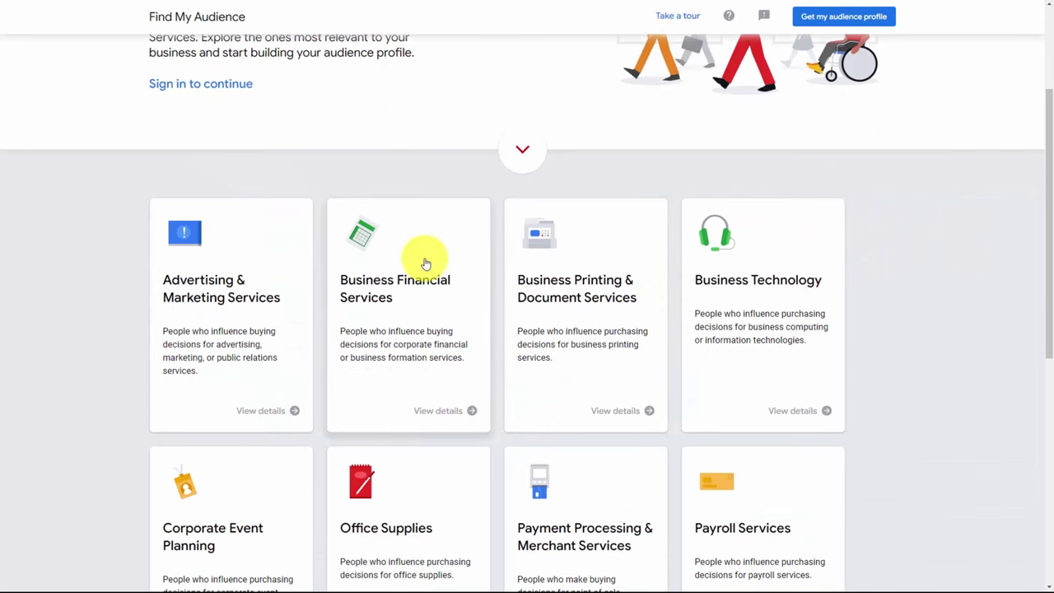
pyautogui.scroll(-2, 424, 264)
pyautogui.scroll(2, 424, 264)
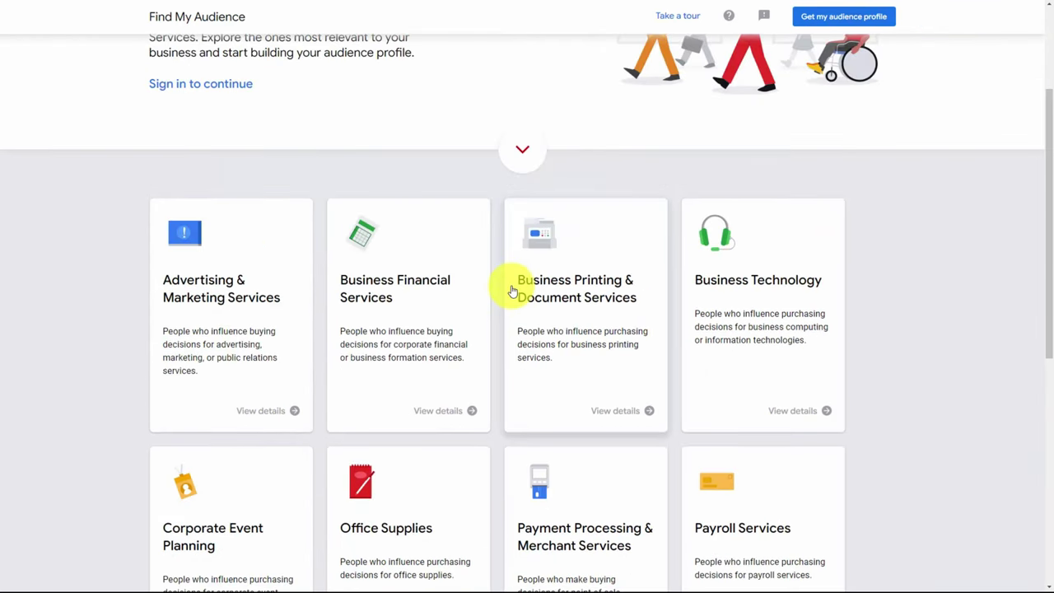
pyautogui.click(200, 302)
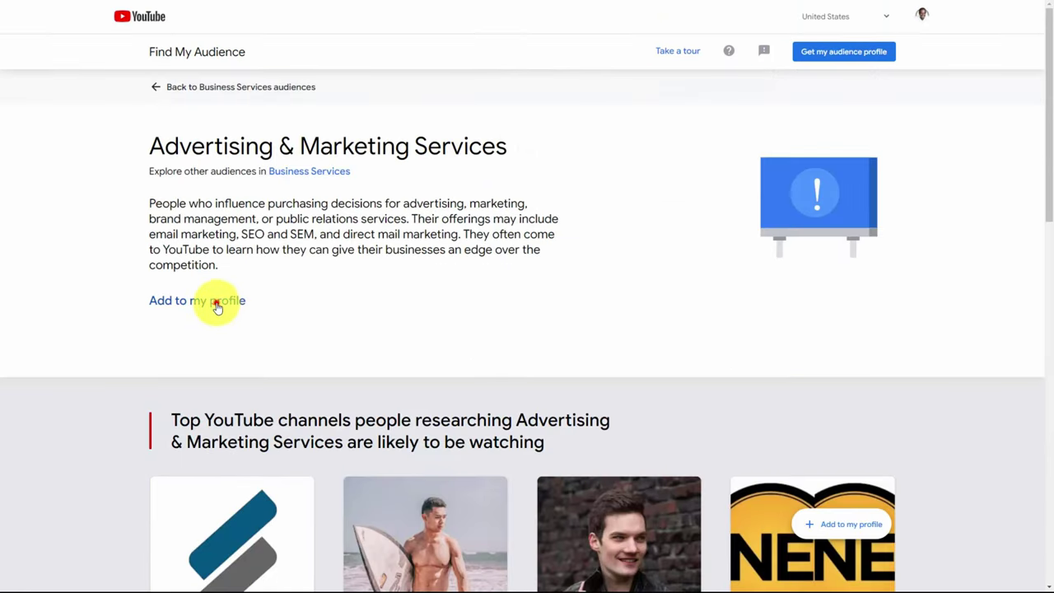
pyautogui.click(216, 305)
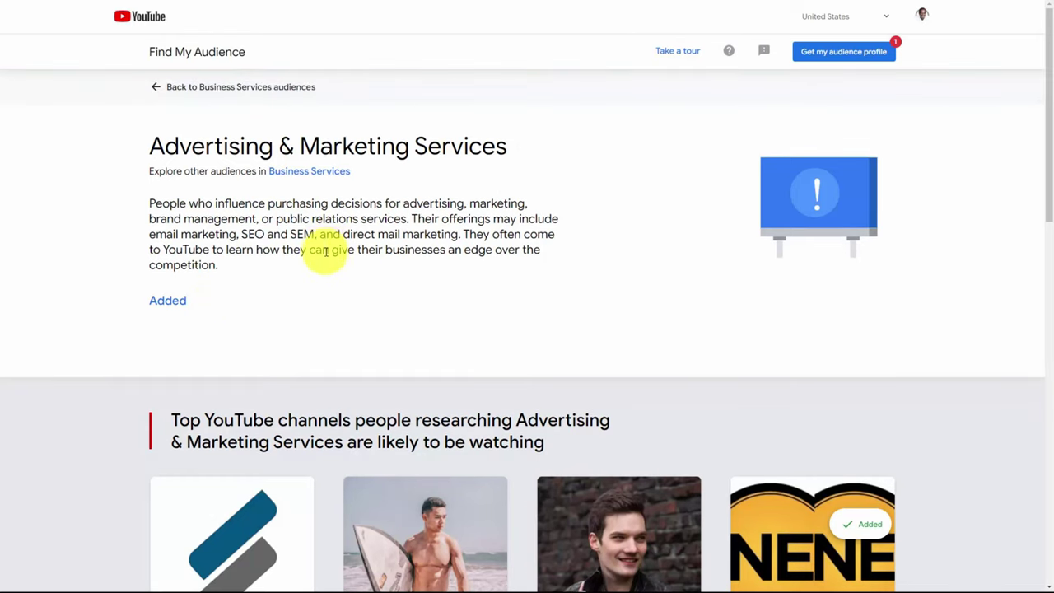
# Request the audience profile and review the resulting profile page
pyautogui.click(833, 56)
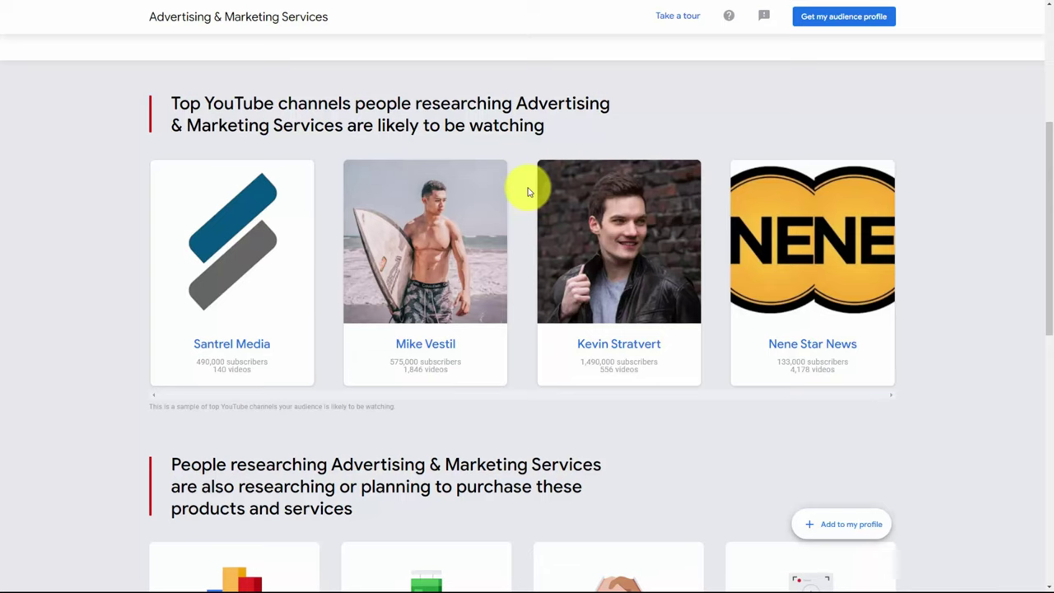
pyautogui.scroll(-4, 1, 113)
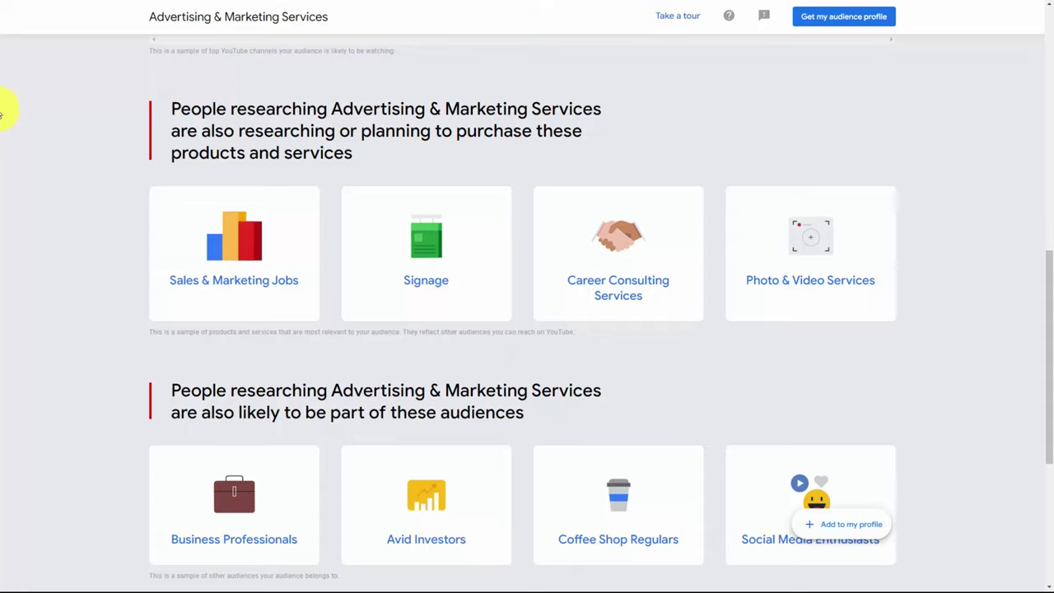
pyautogui.scroll(-4, 7, 110)
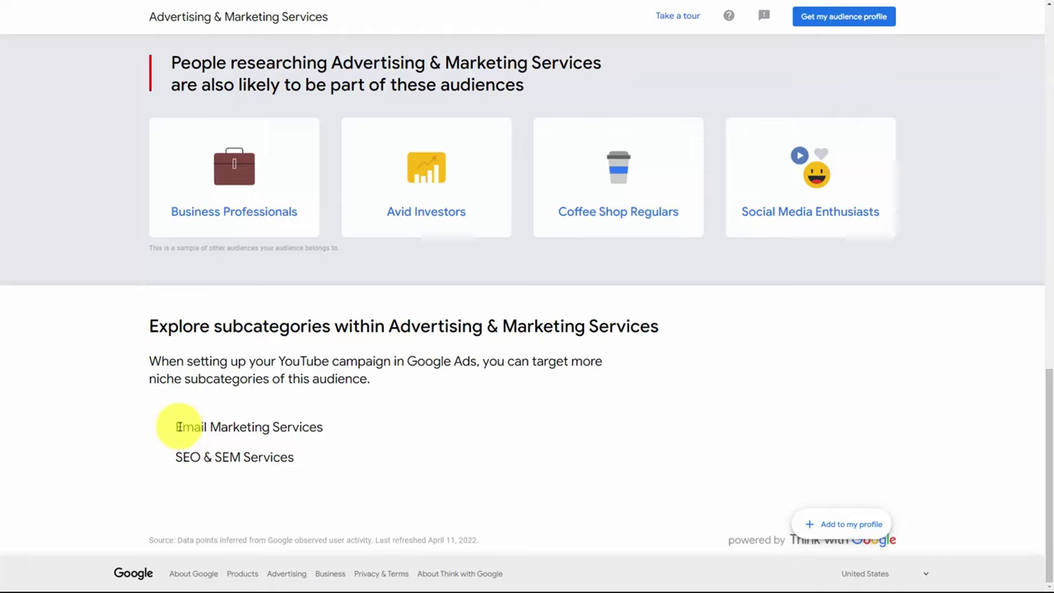
pyautogui.scroll(10, 342, 416)
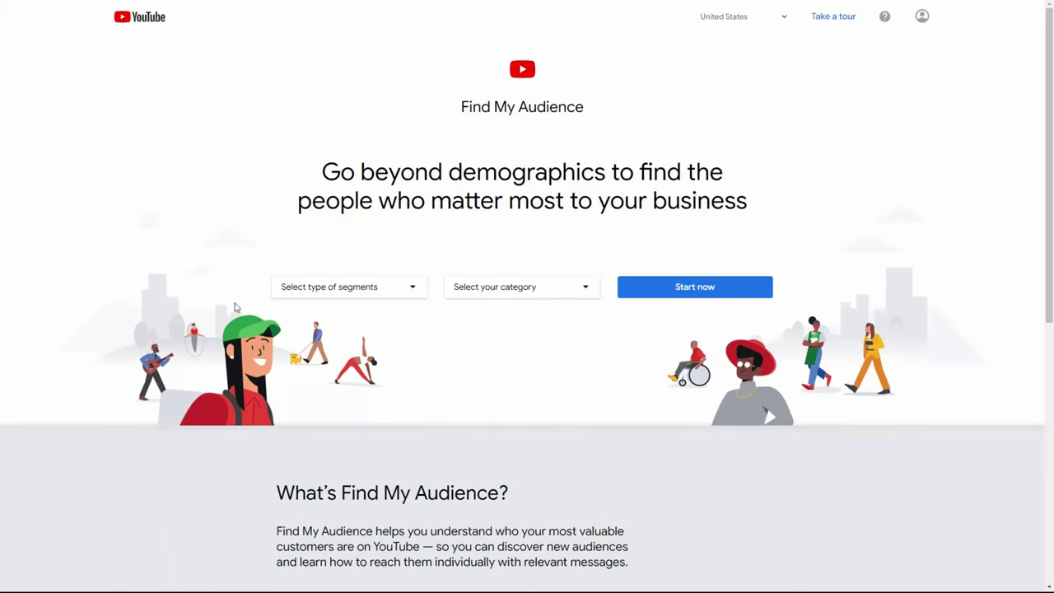
# Switch the tool to Affinity segment with the Technology category and list its audiences
pyautogui.click(384, 288)
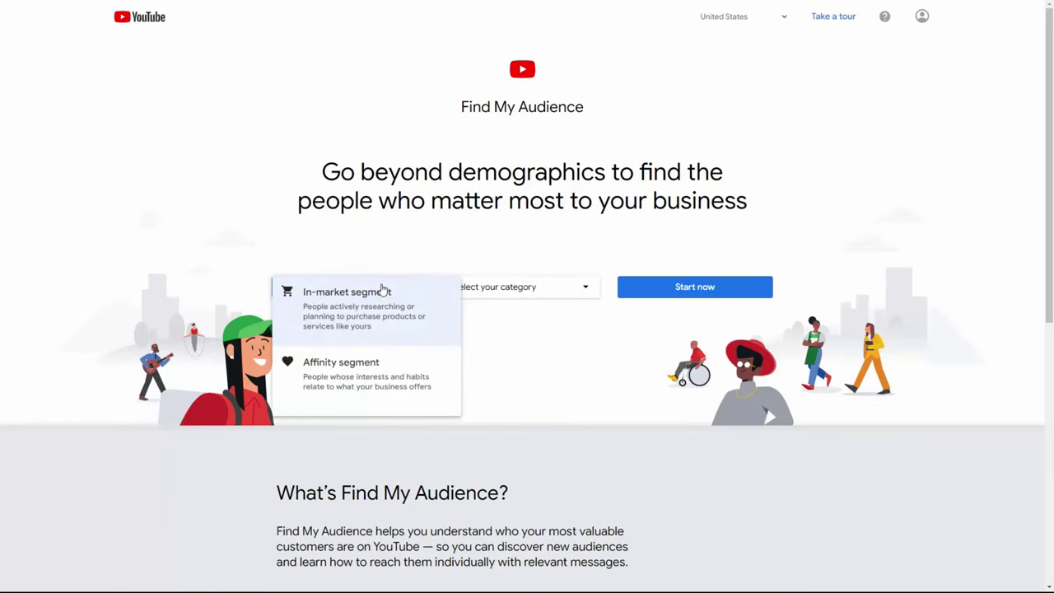
pyautogui.click(364, 381)
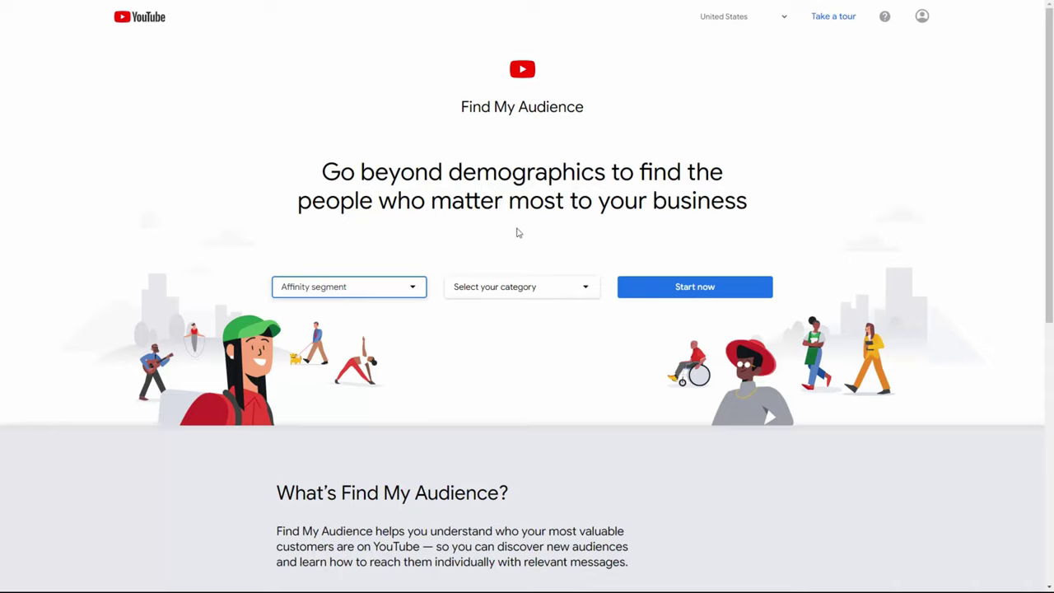
pyautogui.click(522, 290)
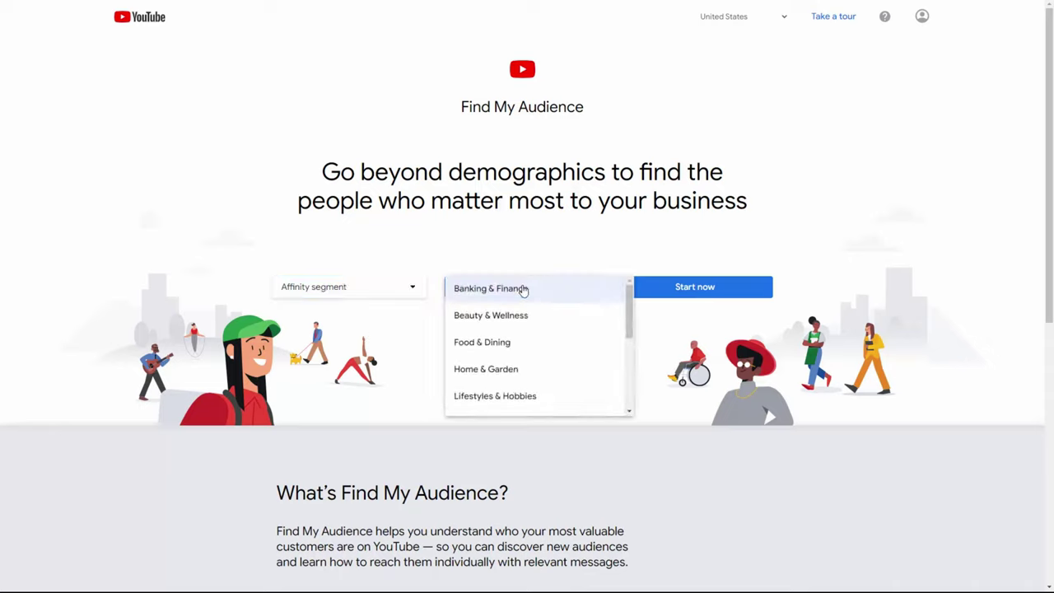
pyautogui.scroll(-3, 523, 290)
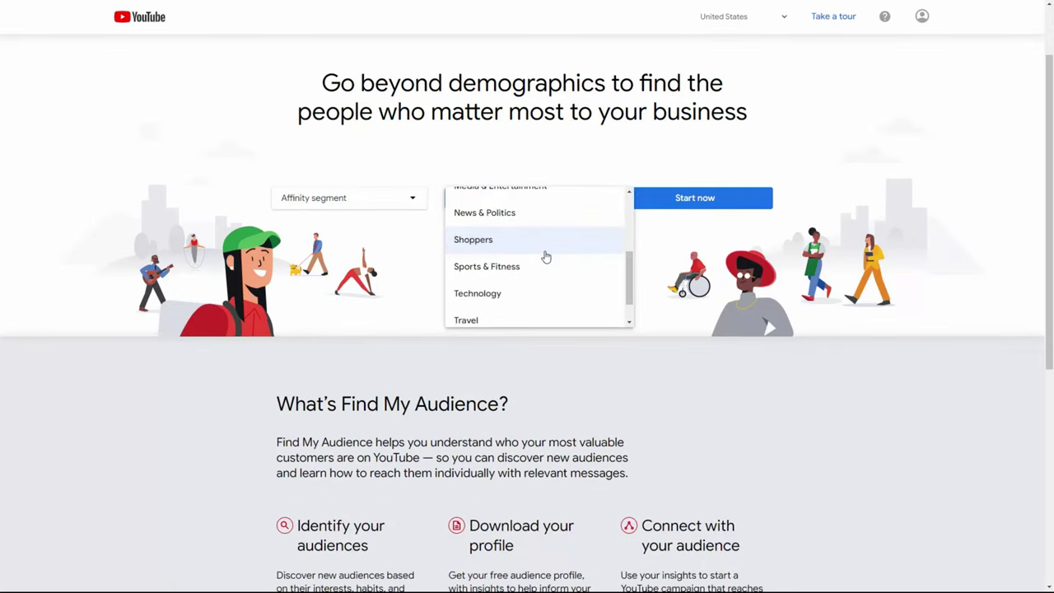
pyautogui.click(535, 293)
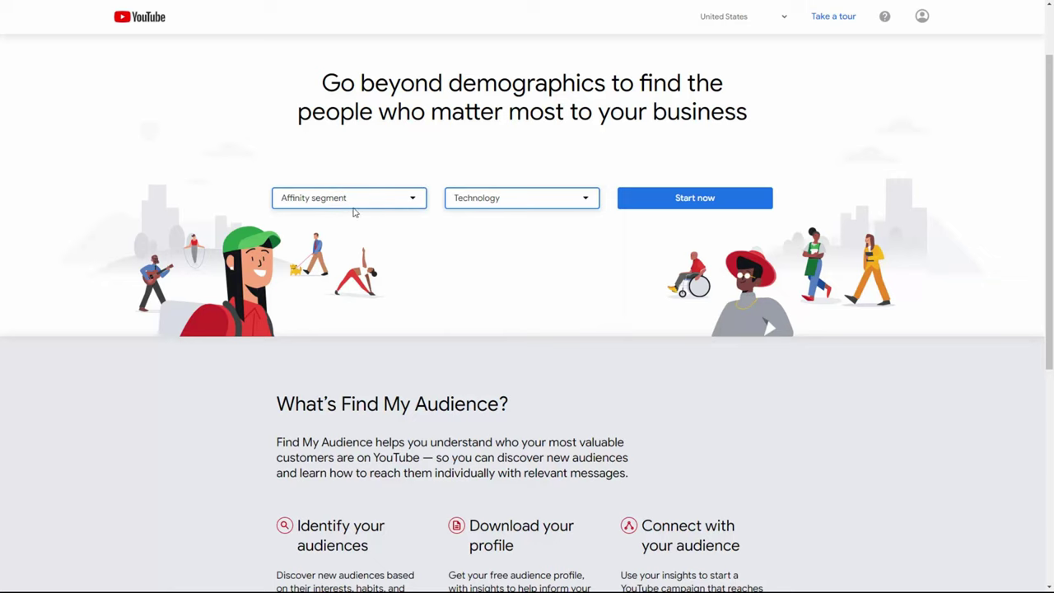
pyautogui.click(683, 200)
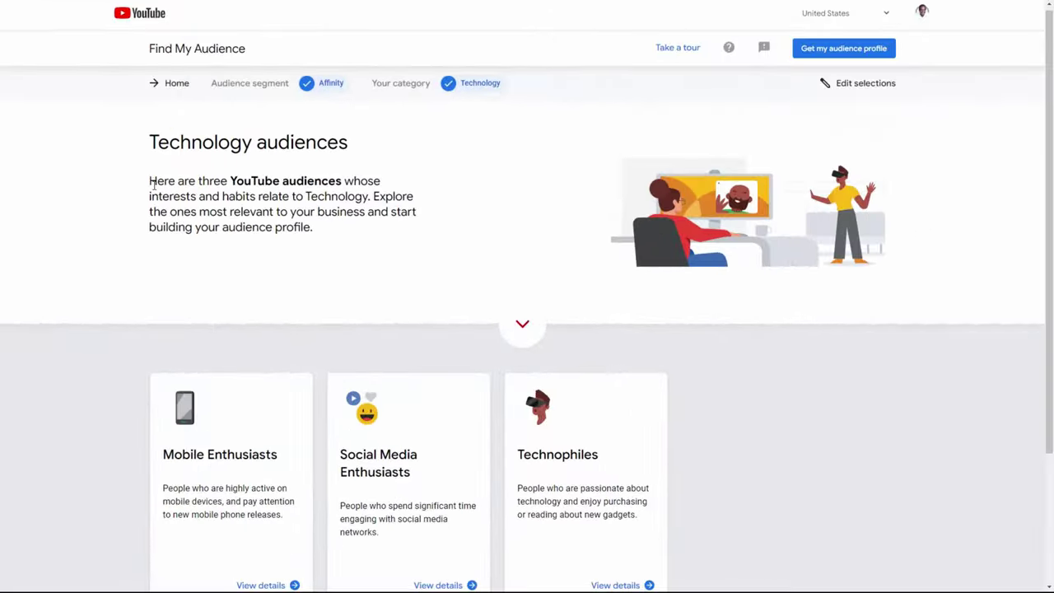
pyautogui.scroll(-1, 153, 188)
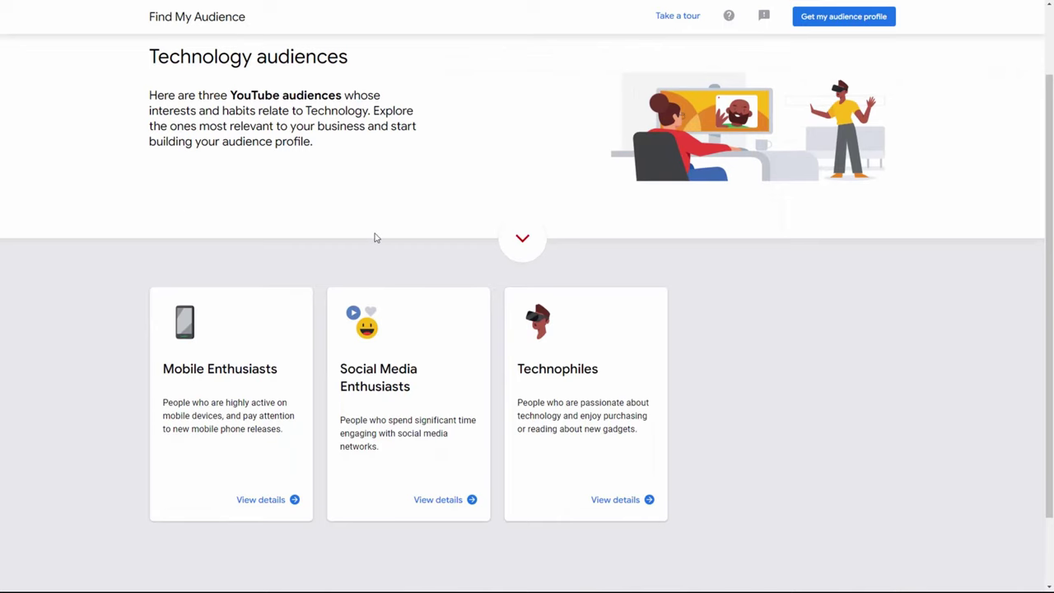
# Browse the Social Media Enthusiasts audience details and its related Video Editing & Production Software audience
pyautogui.click(379, 365)
pyautogui.scroll(-1, 439, 299)
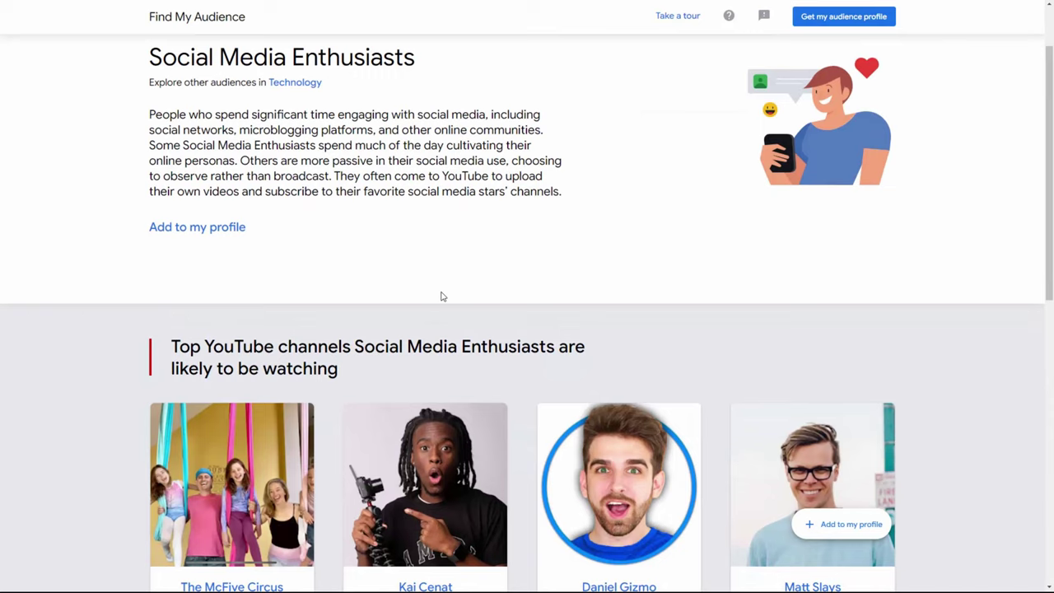
pyautogui.scroll(-2, 441, 296)
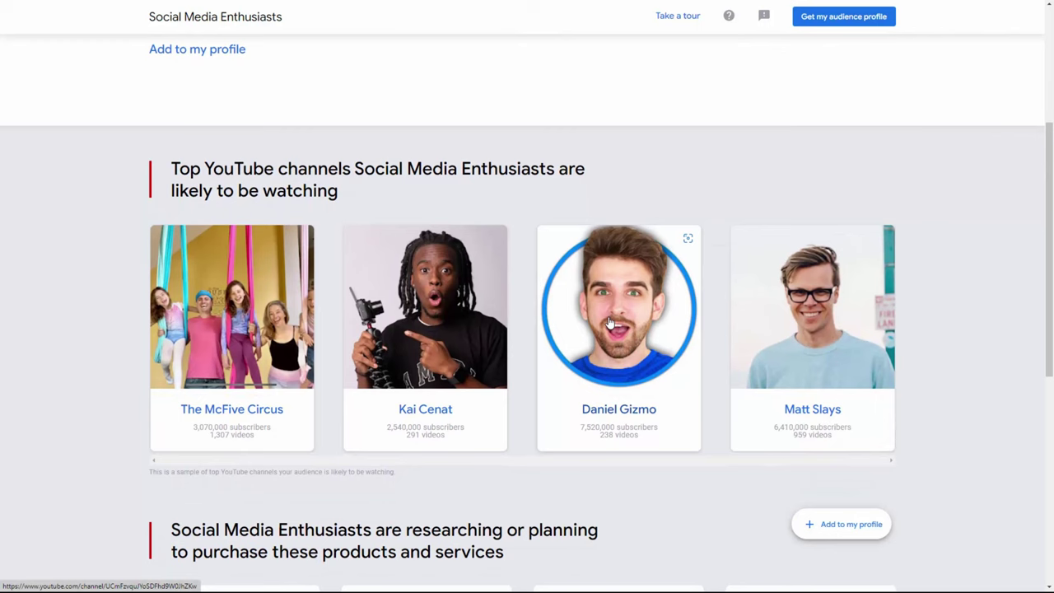
pyautogui.scroll(-4, 609, 323)
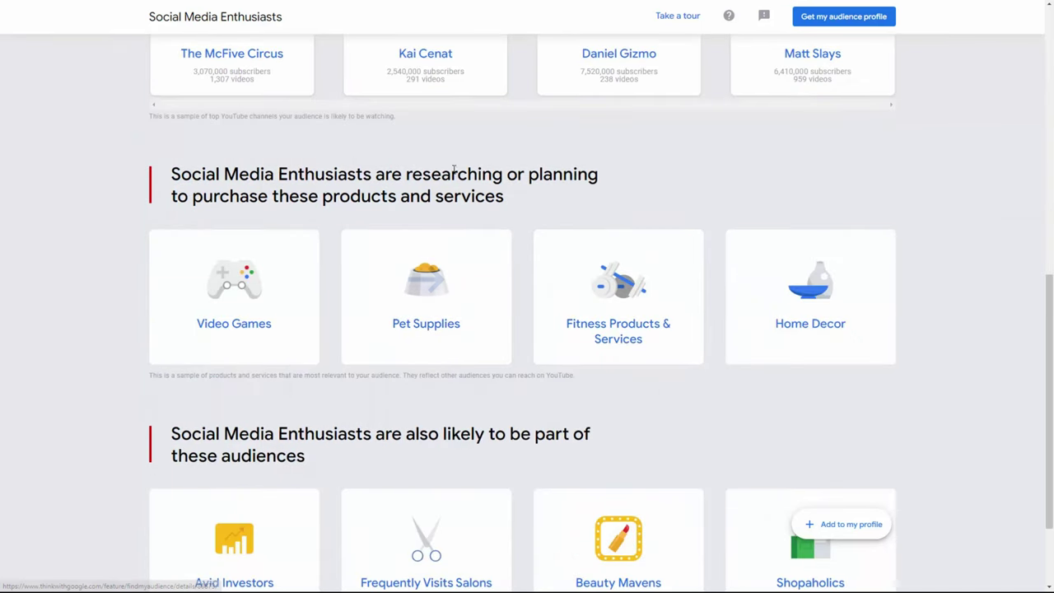
pyautogui.scroll(-2, 352, 170)
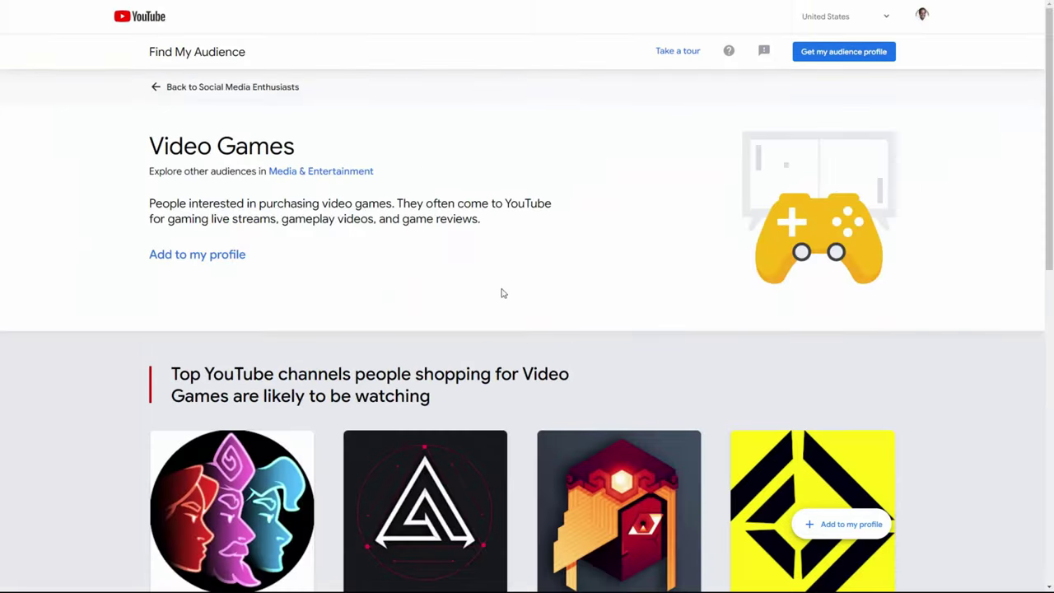
pyautogui.scroll(-2, 501, 294)
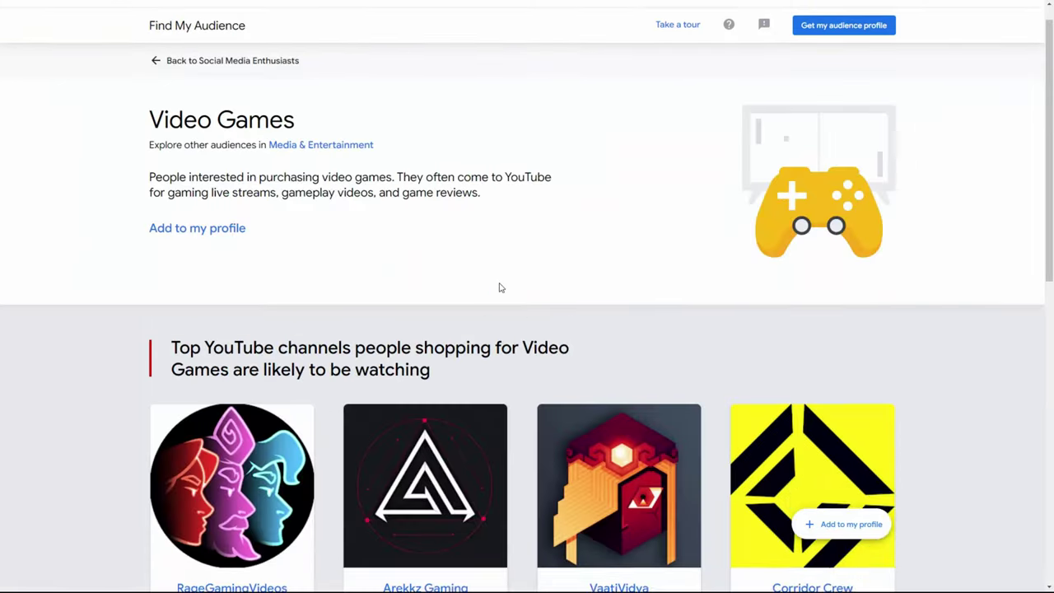
pyautogui.scroll(-5, 499, 286)
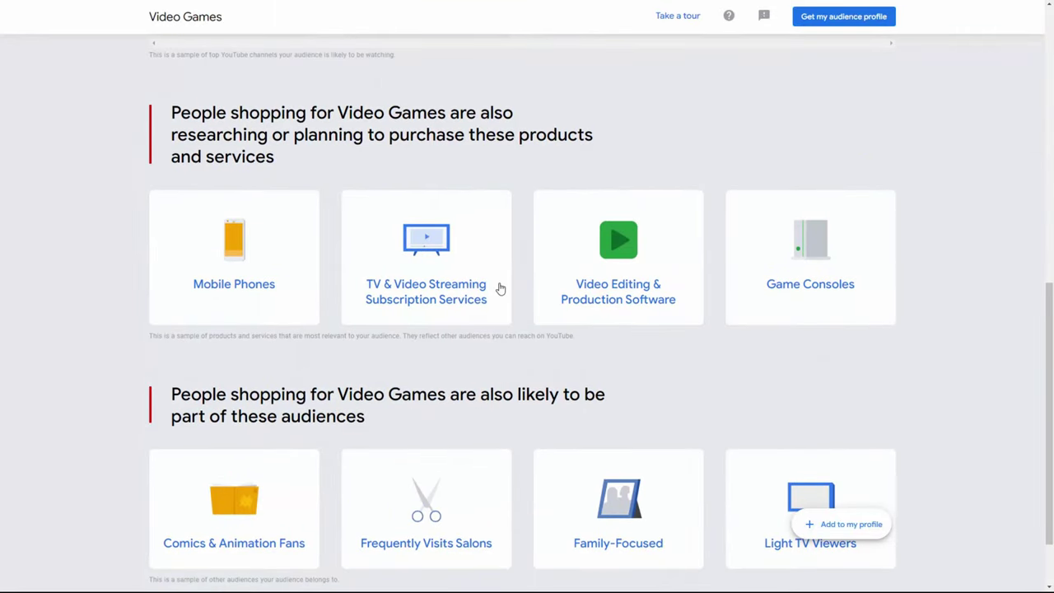
pyautogui.scroll(-2, 499, 287)
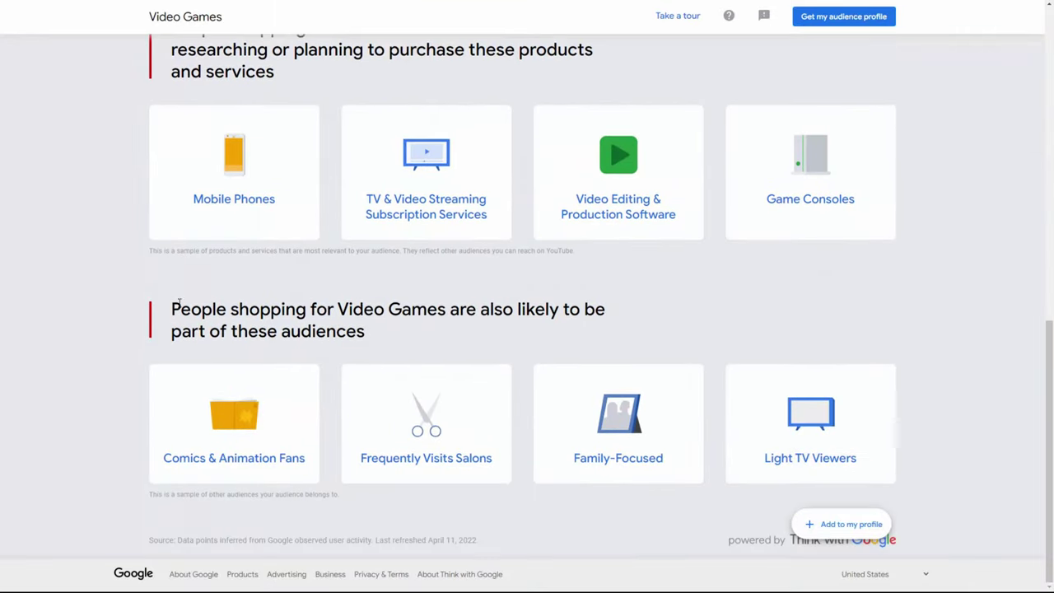
pyautogui.scroll(1, 232, 352)
pyautogui.scroll(1, 232, 352)
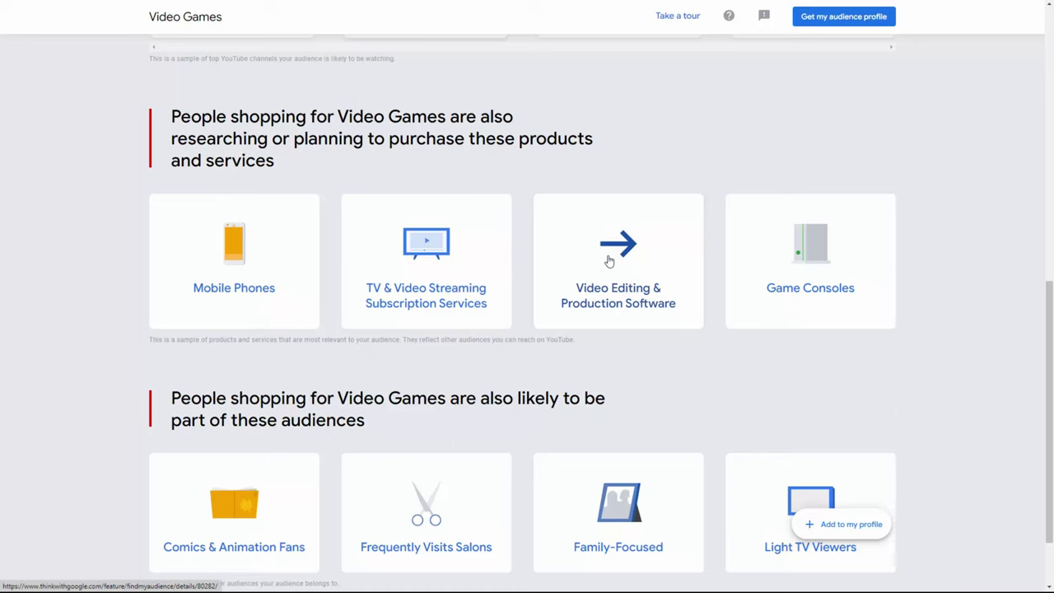
pyautogui.click(609, 261)
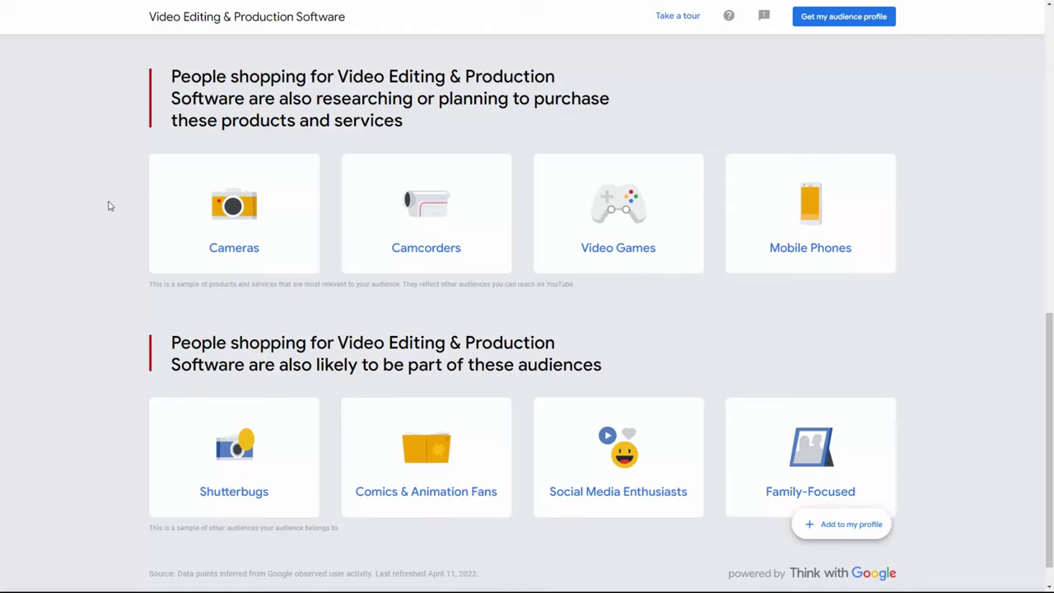
pyautogui.click(618, 491)
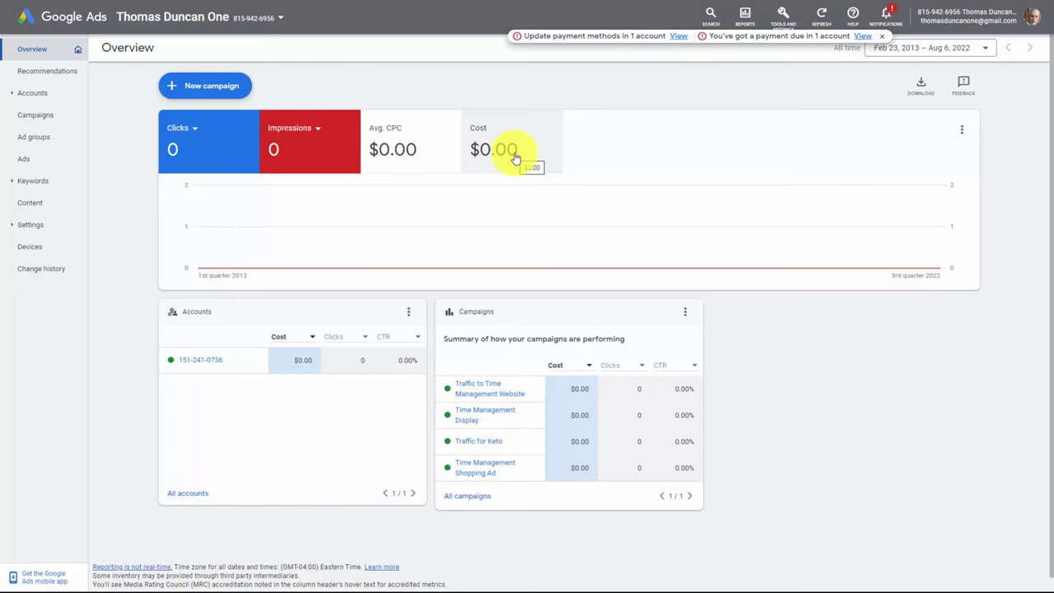
# Create a new campaign for the selected account with the Sales objective and Video type
pyautogui.click(211, 87)
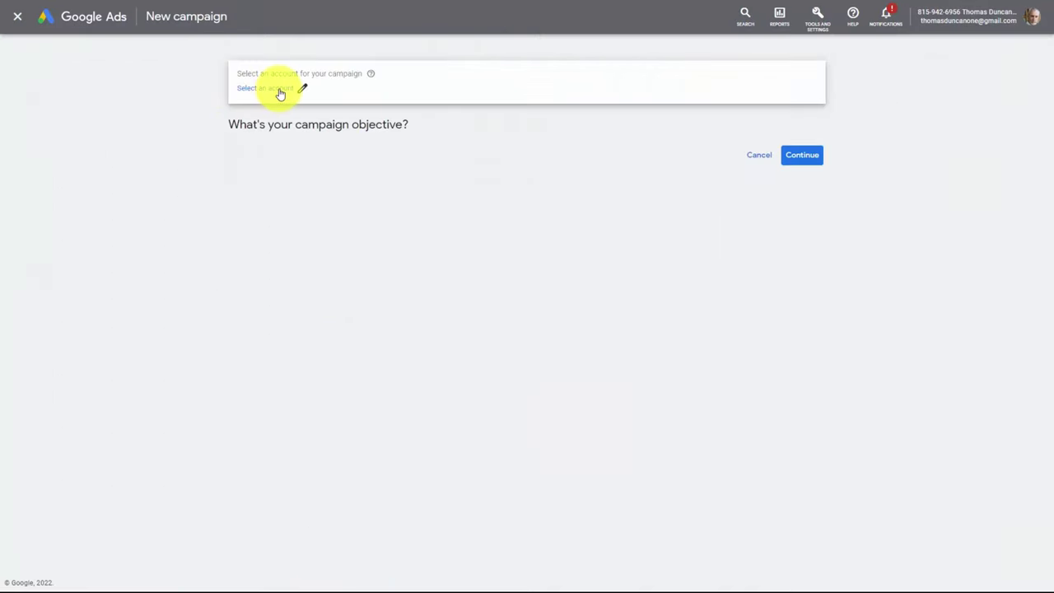
pyautogui.click(278, 89)
pyautogui.click(453, 310)
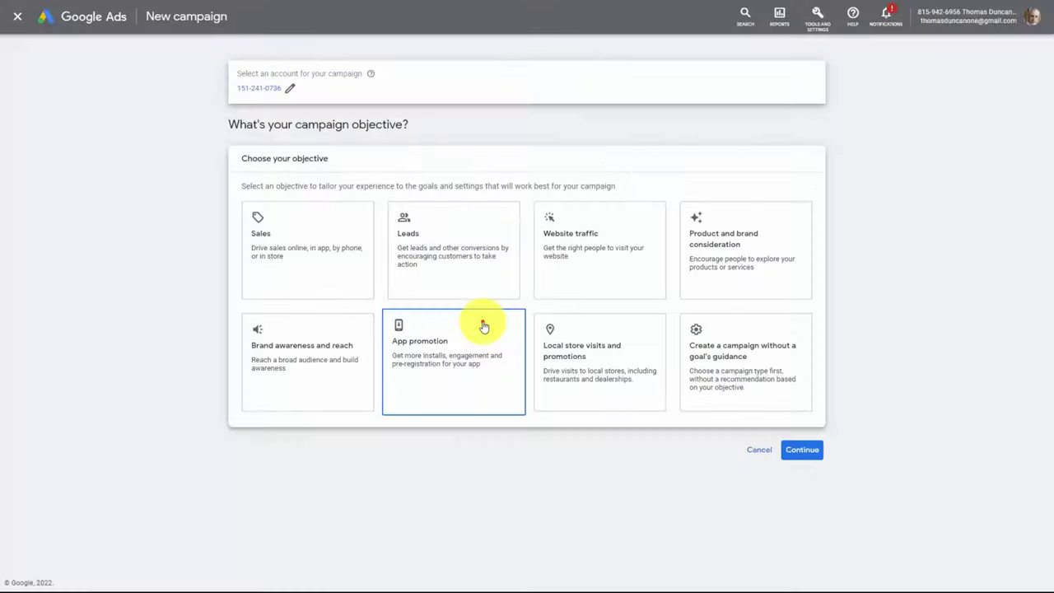
pyautogui.click(482, 322)
pyautogui.click(404, 285)
pyautogui.click(308, 255)
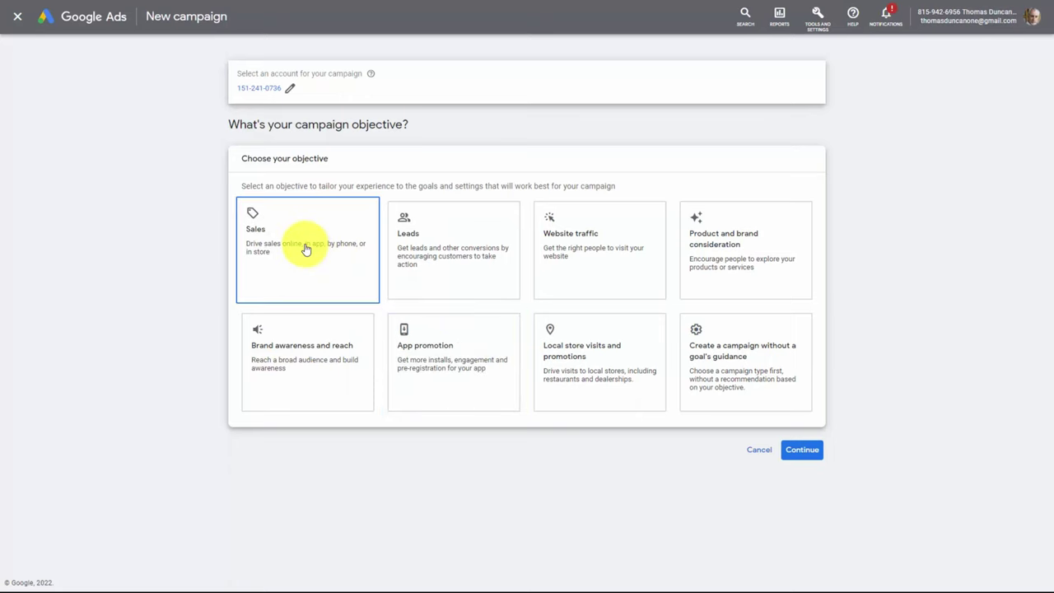
pyautogui.scroll(-1, 304, 249)
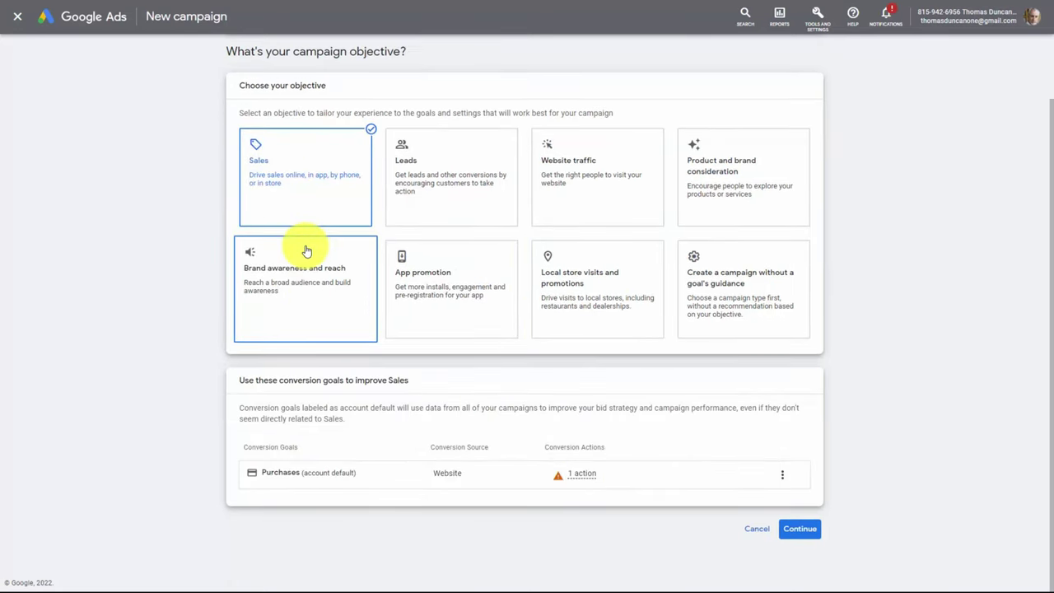
pyautogui.click(797, 531)
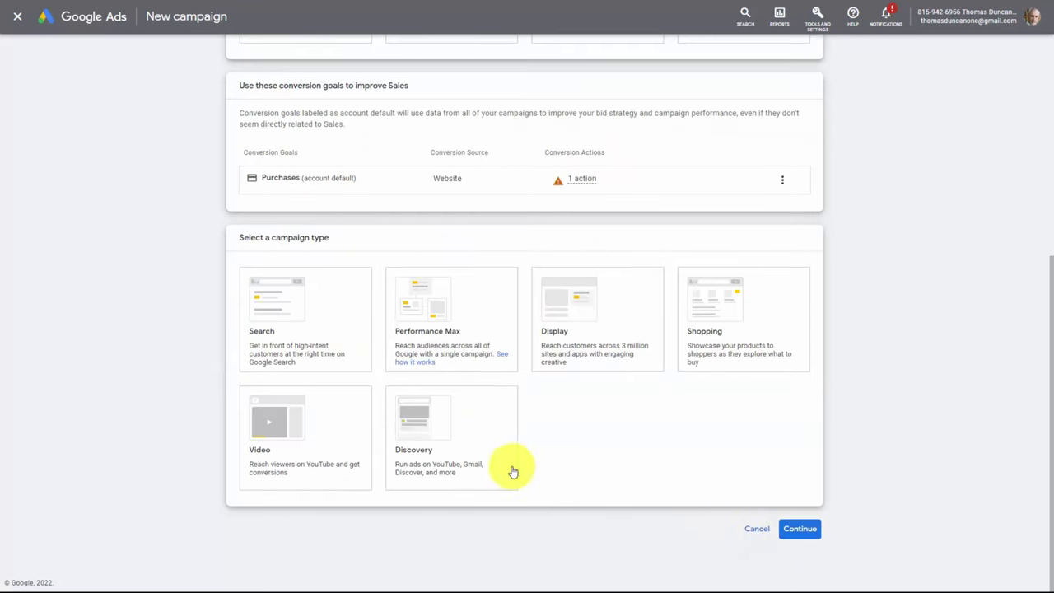
pyautogui.click(305, 412)
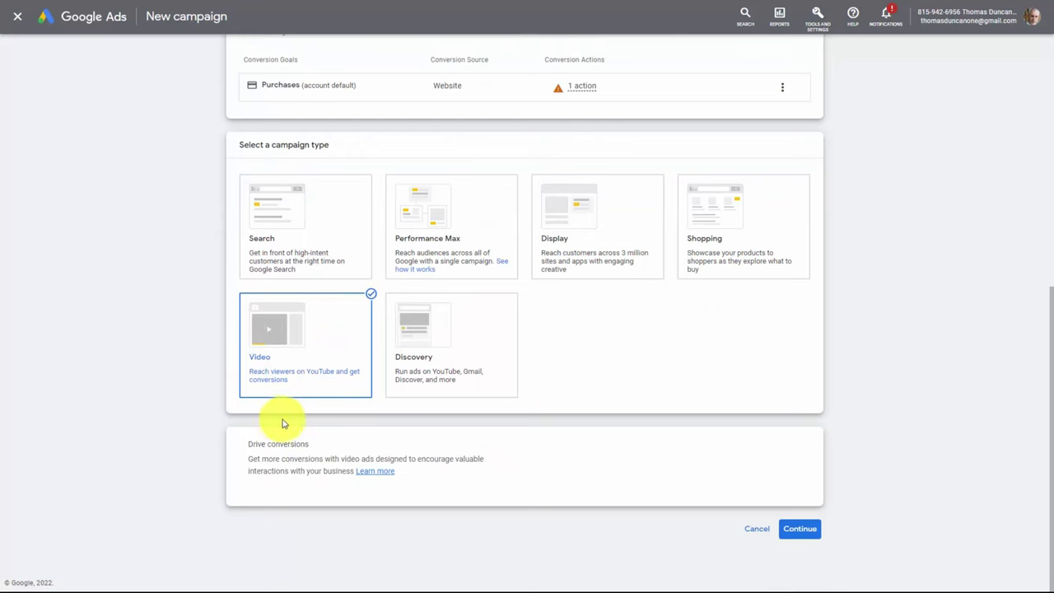
# Give the video campaign a daily budget of 10.00
pyautogui.click(798, 529)
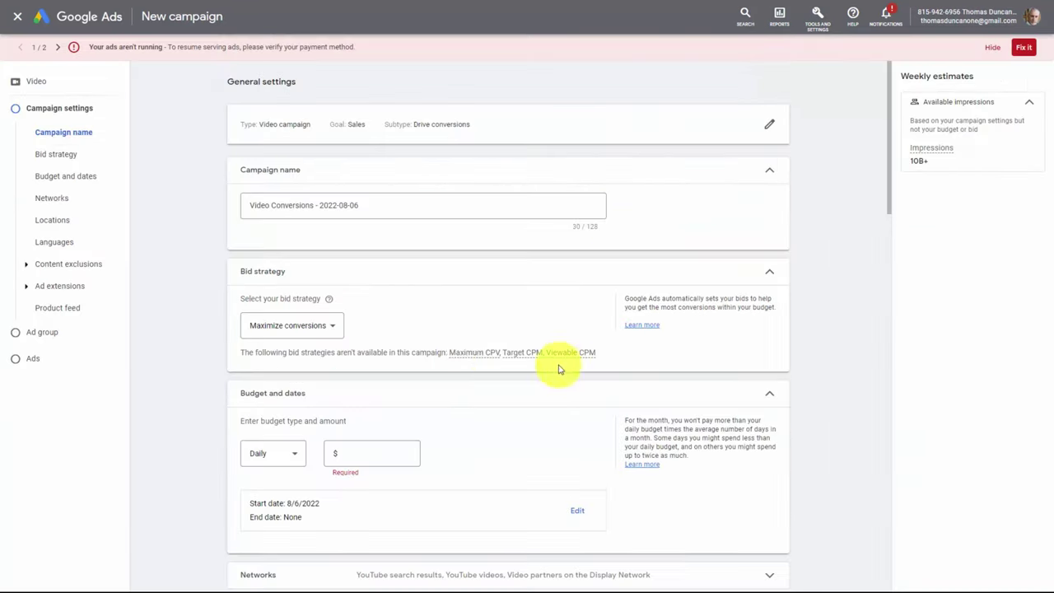
pyautogui.scroll(-1, 442, 364)
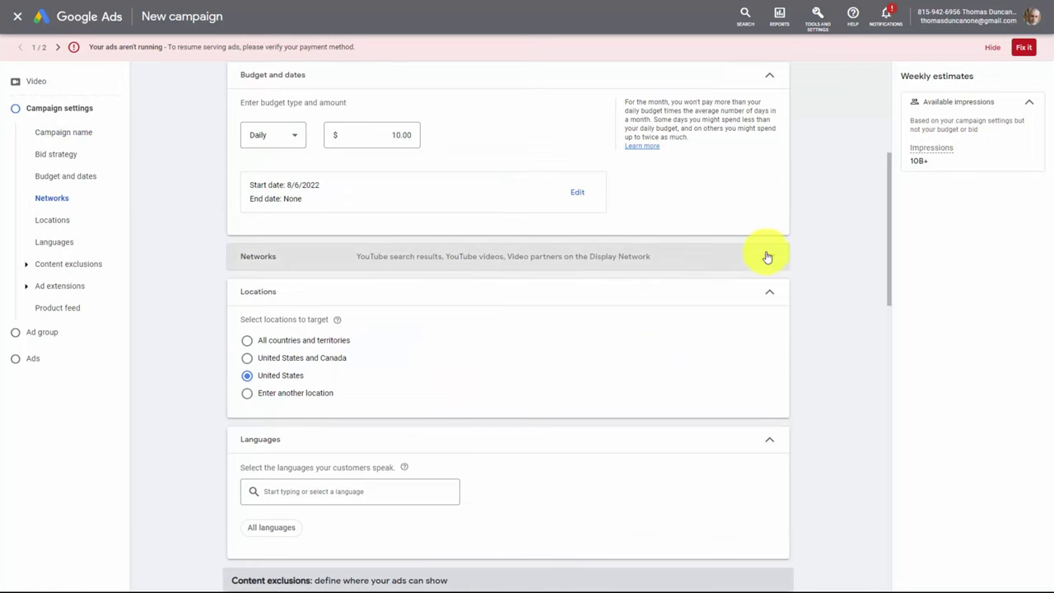
pyautogui.click(765, 253)
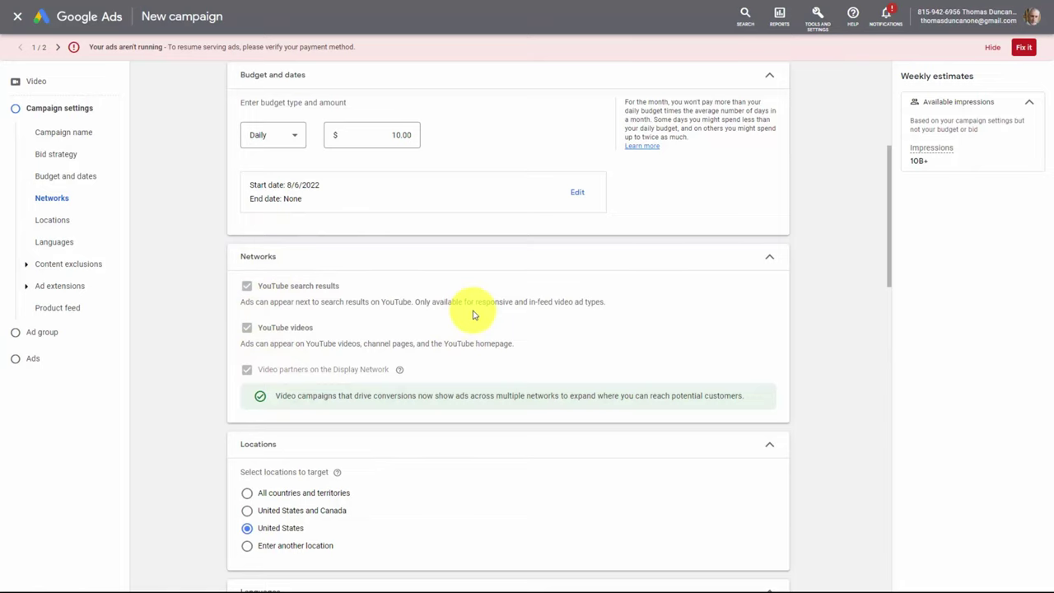
pyautogui.scroll(-3, 473, 315)
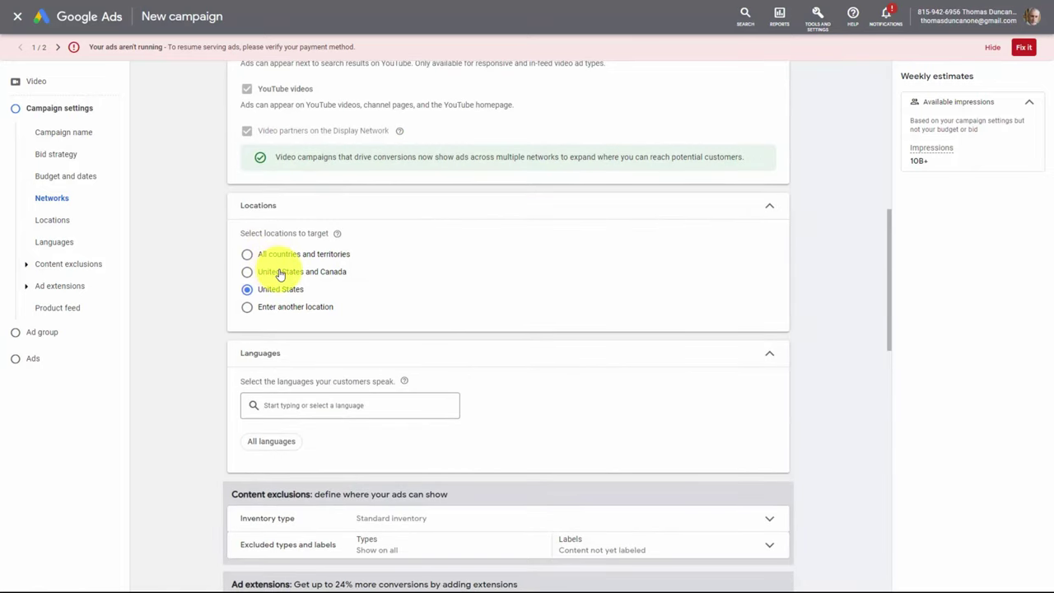
pyautogui.scroll(-2, 620, 379)
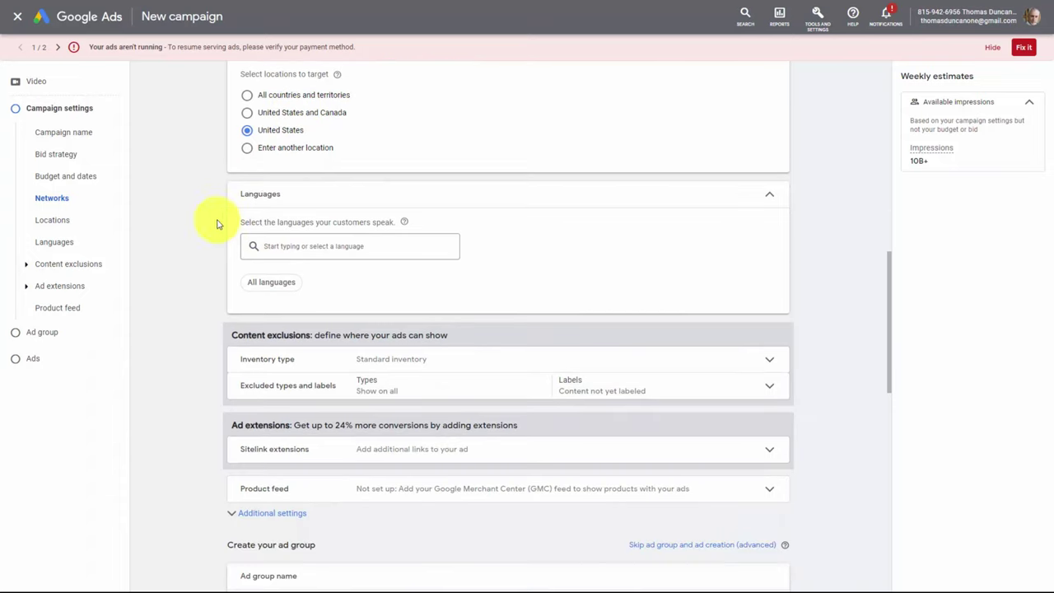
# Set the campaign language to English and review inventory, content exclusions and sitelink options
pyautogui.click(294, 246)
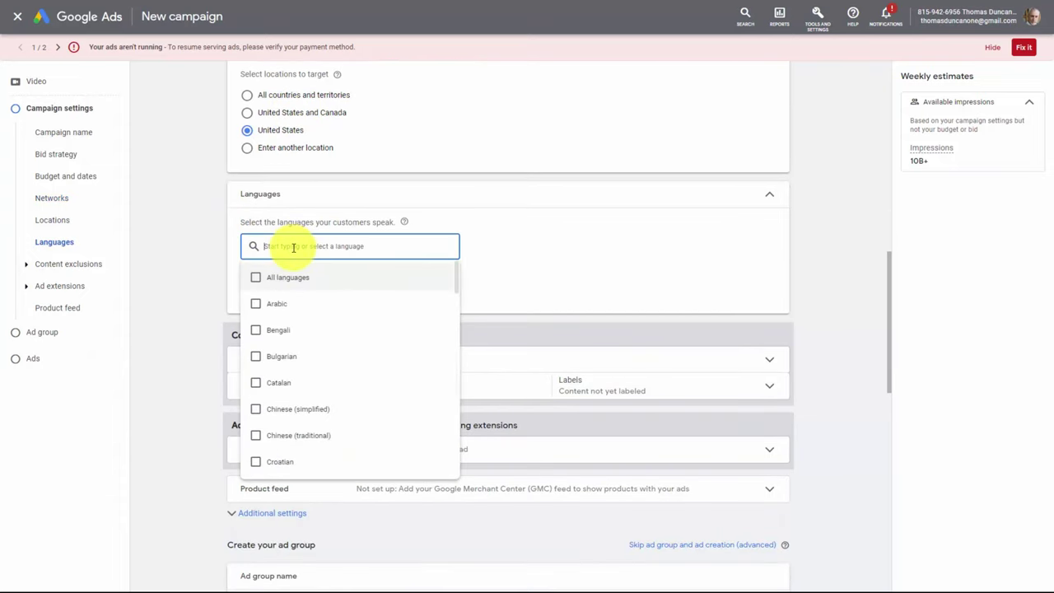
pyautogui.scroll(-1, 459, 266)
pyautogui.click(773, 284)
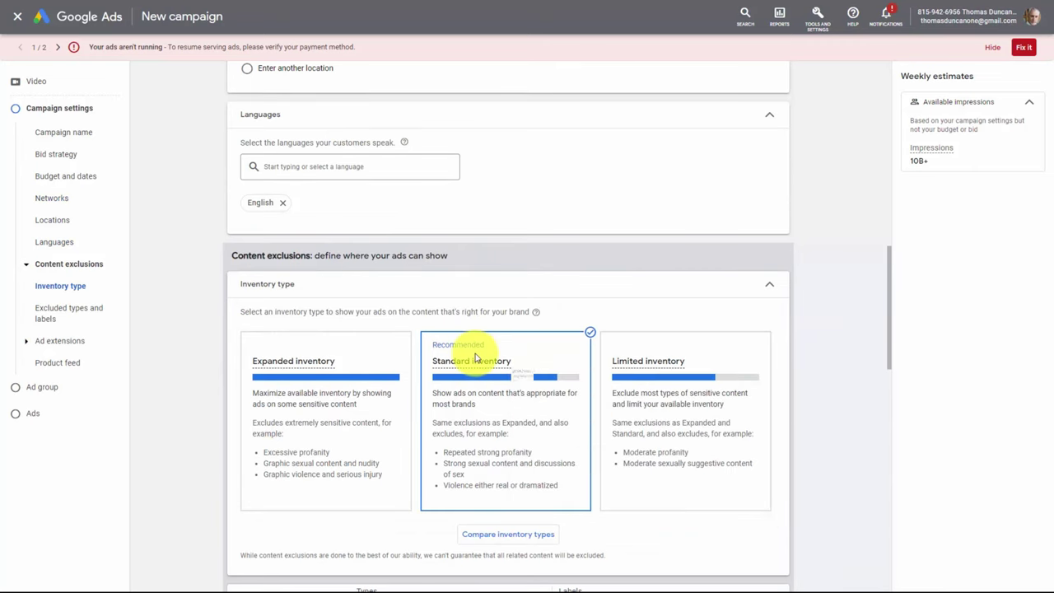
pyautogui.moveTo(500, 359)
pyautogui.scroll(-5, 510, 355)
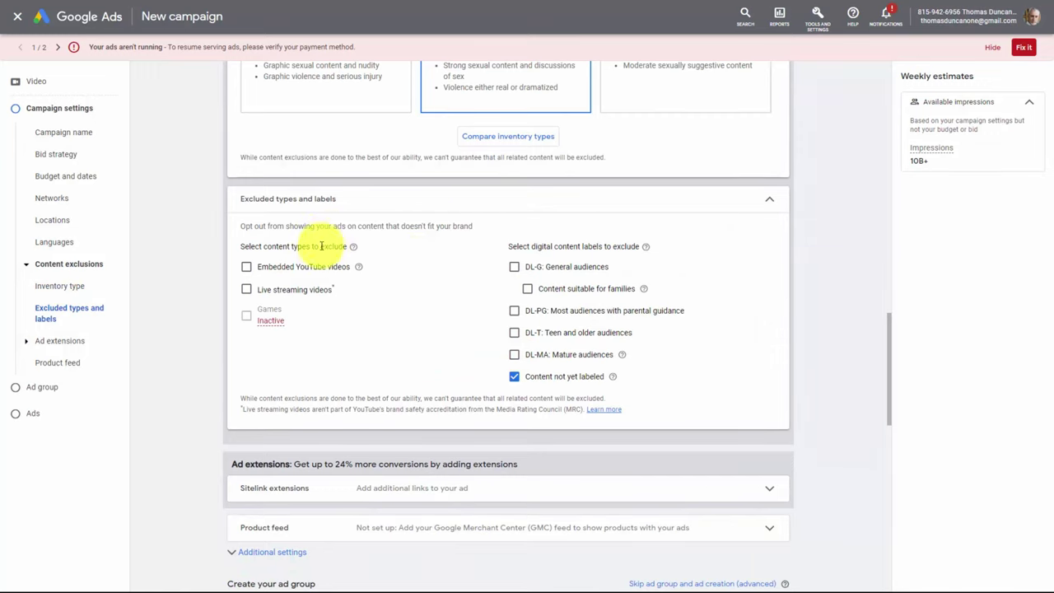
pyautogui.click(243, 200)
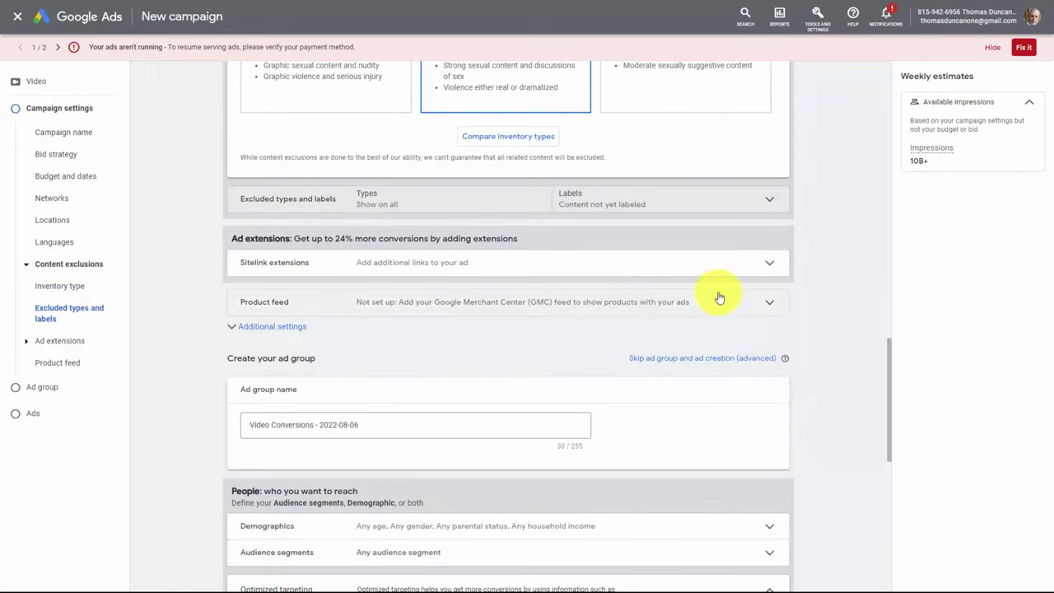
pyautogui.click(768, 267)
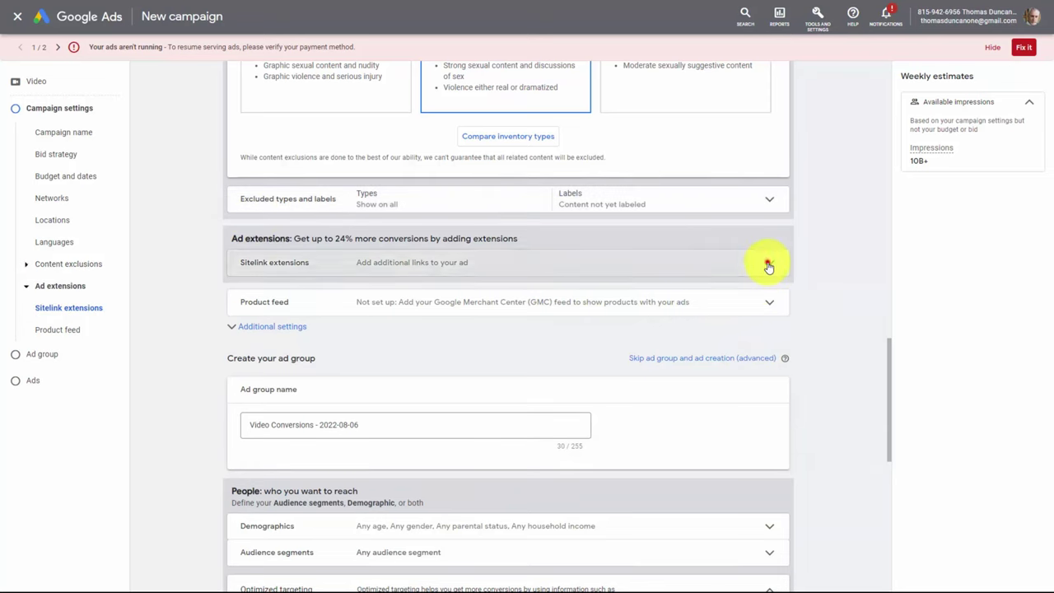
pyautogui.scroll(-10, 464, 428)
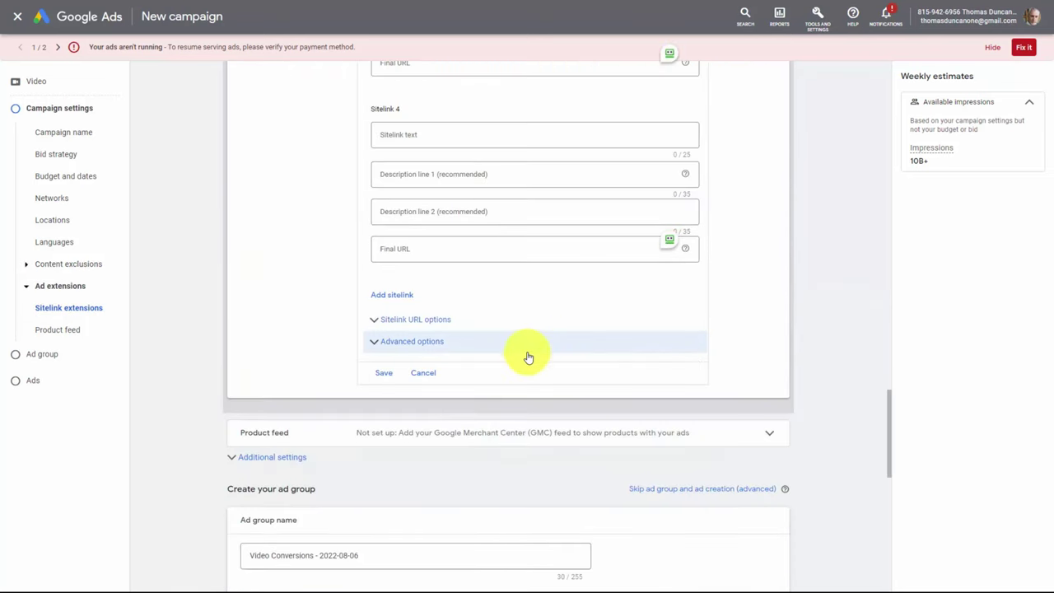
pyautogui.click(383, 372)
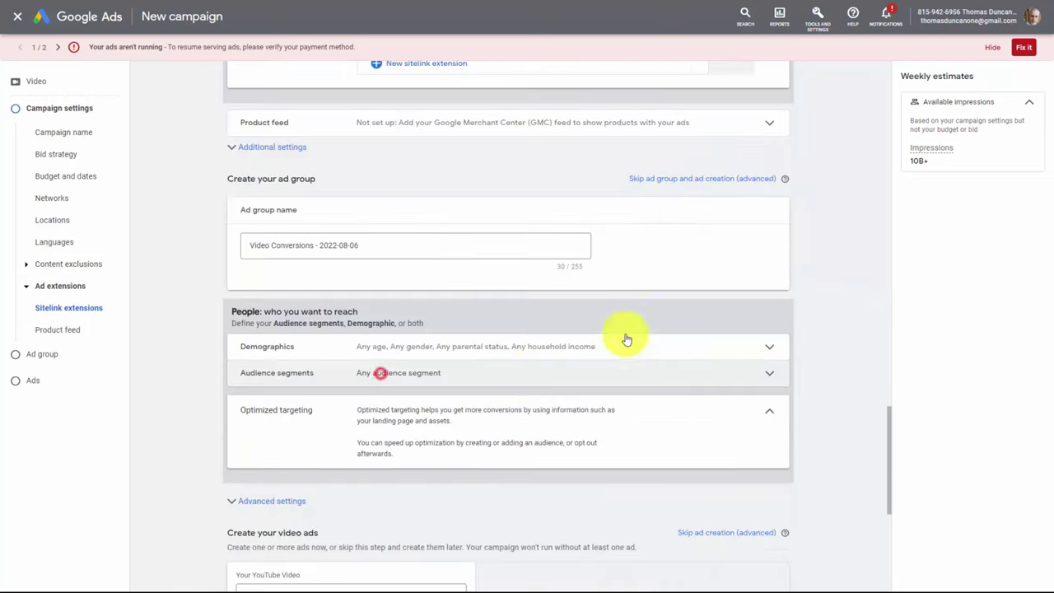
# Rename the ad group to 'Video Tutorials Masterclass' and expand its demographic targeting
pyautogui.tripleClick(396, 244)
pyautogui.write('Video Tutorials Masterclass')
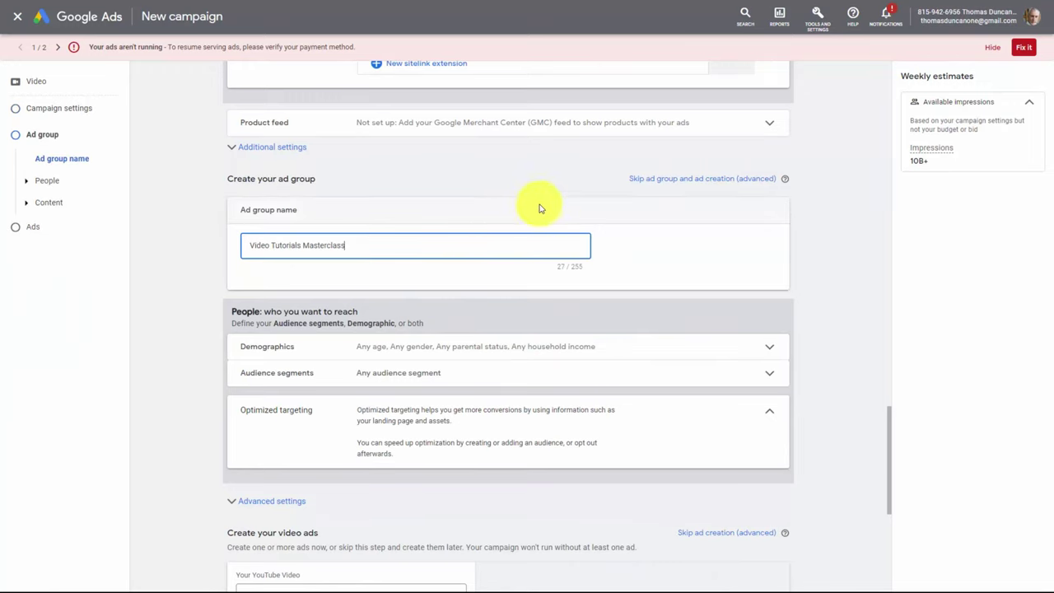
pyautogui.scroll(-2, 538, 206)
pyautogui.click(765, 189)
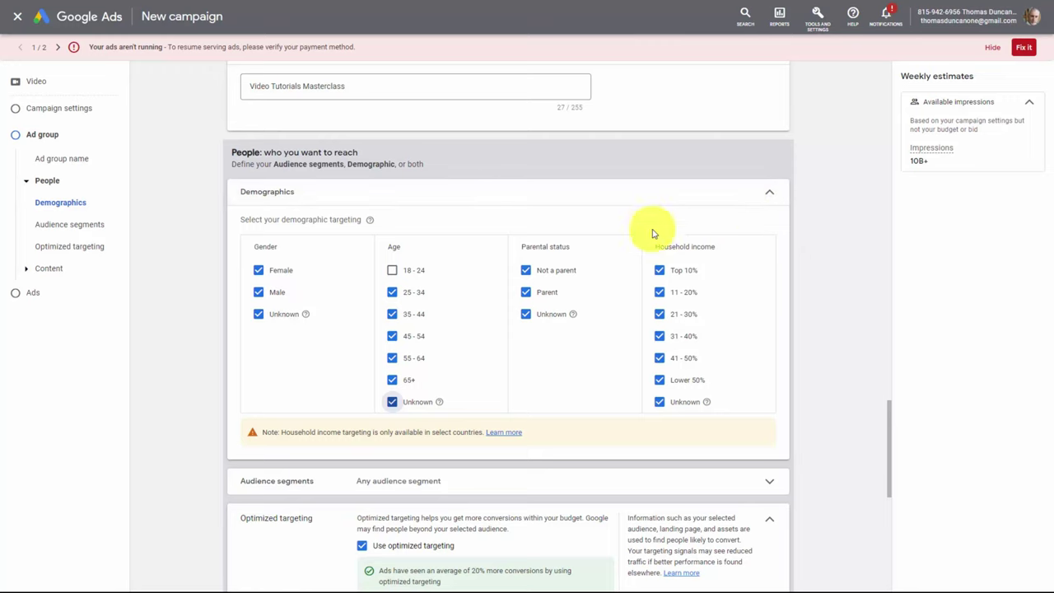
pyautogui.scroll(-3, 943, 315)
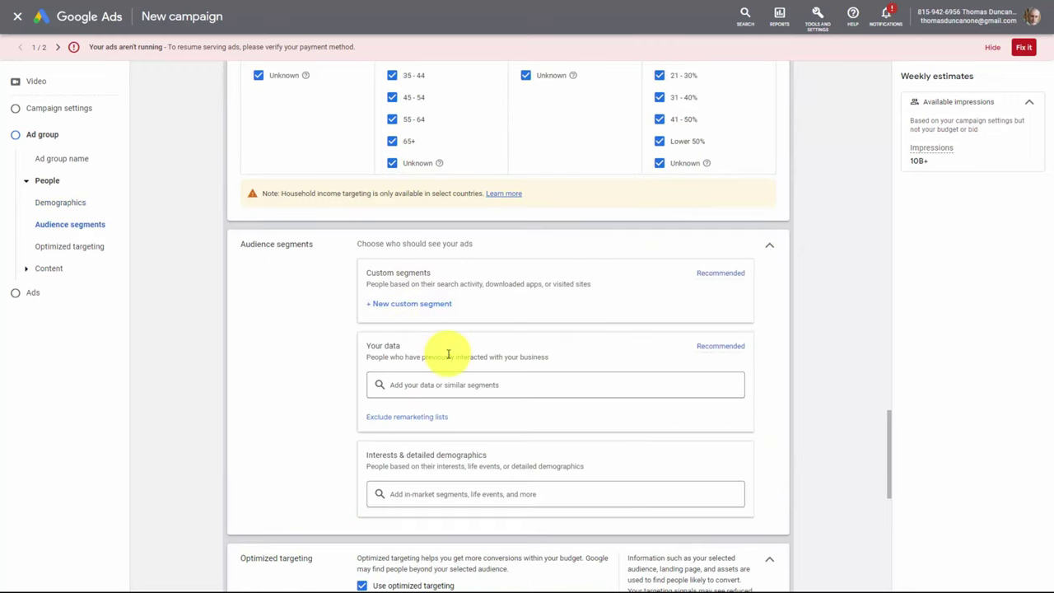
pyautogui.click(429, 311)
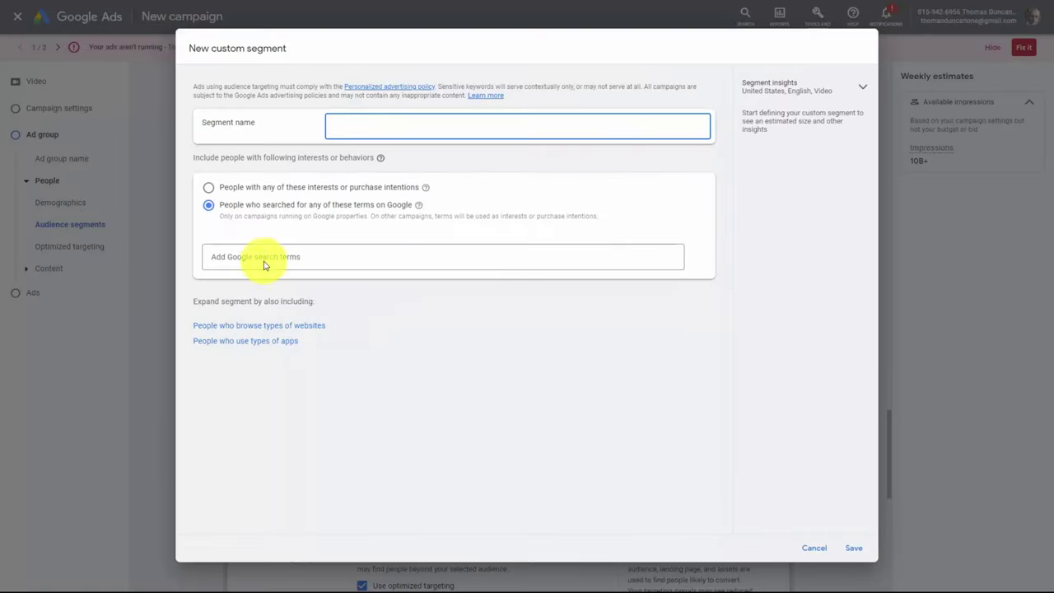
pyautogui.click(209, 189)
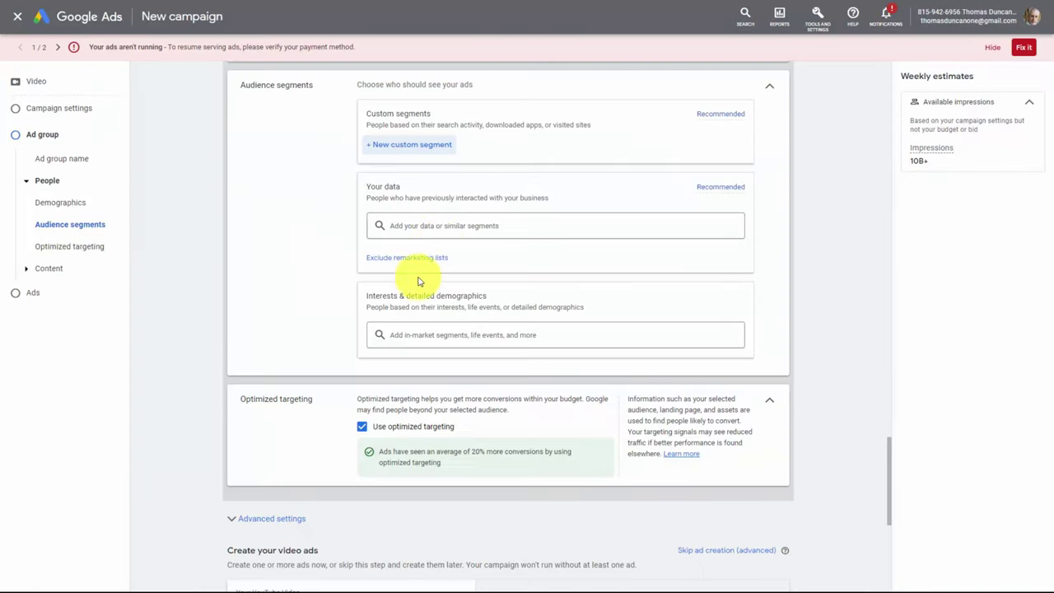
pyautogui.press('Escape')
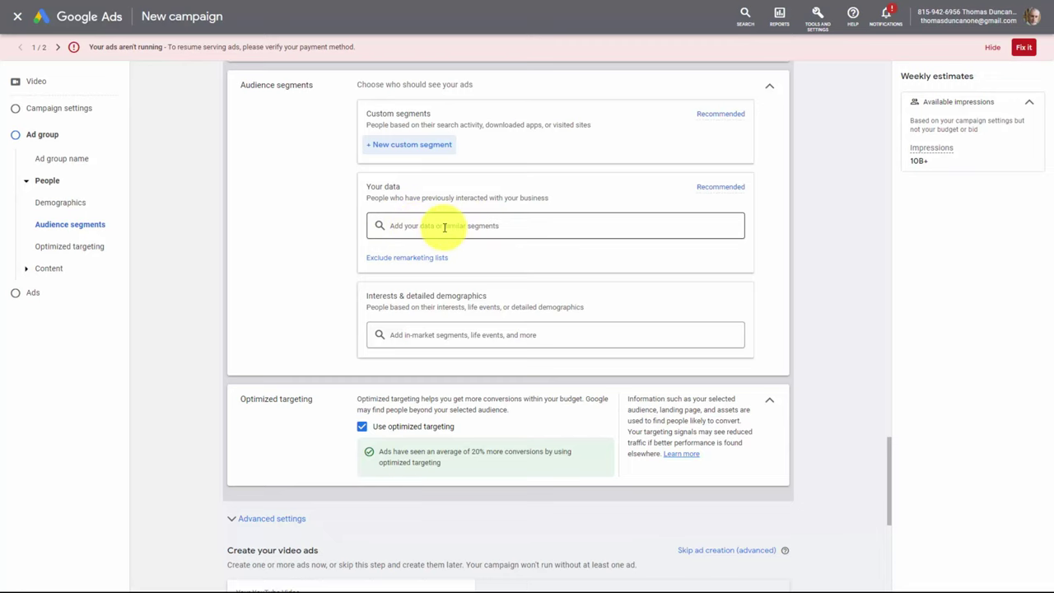
pyautogui.scroll(-2, 447, 223)
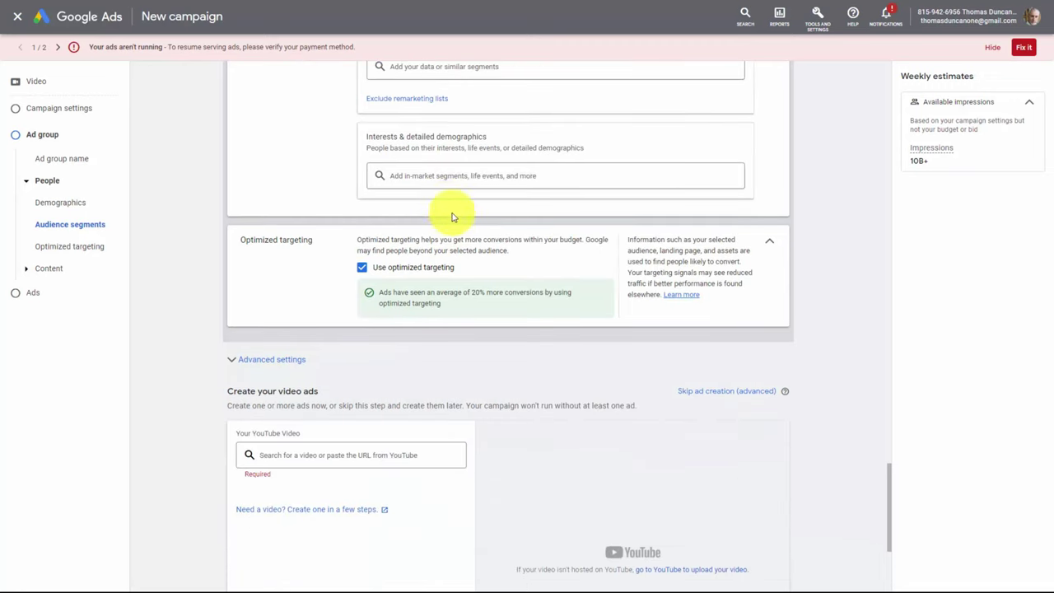
pyautogui.click(431, 176)
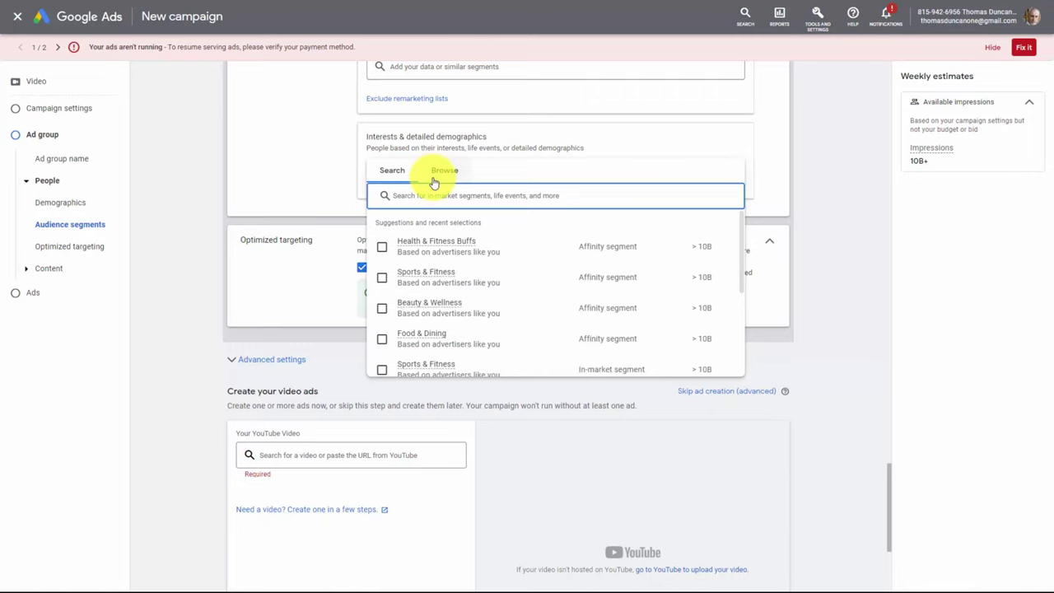
pyautogui.scroll(-2, 513, 294)
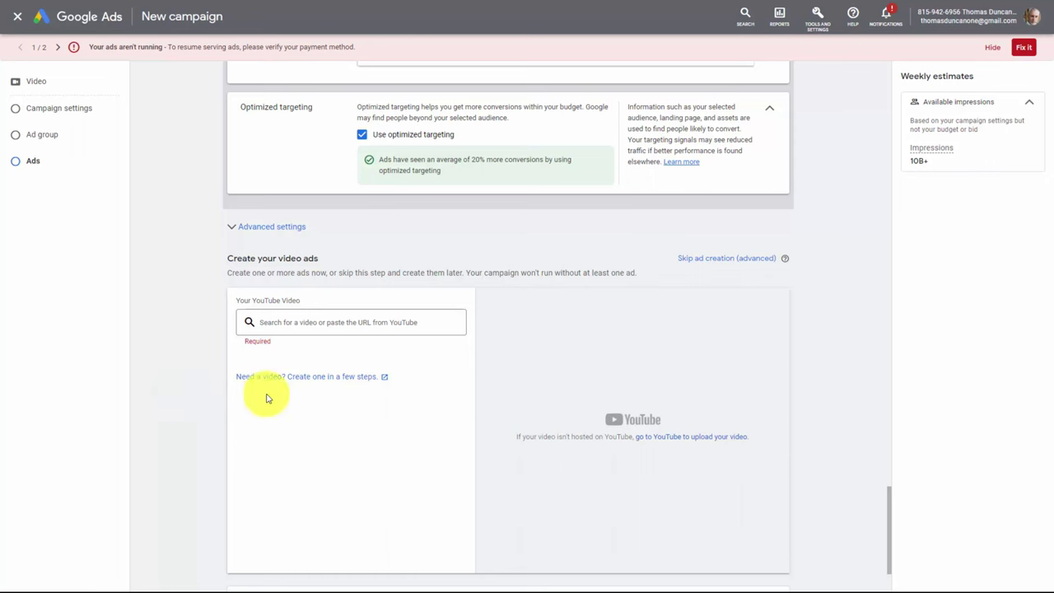
# Create a new video for the ad using the Share a promotion template
pyautogui.click(284, 383)
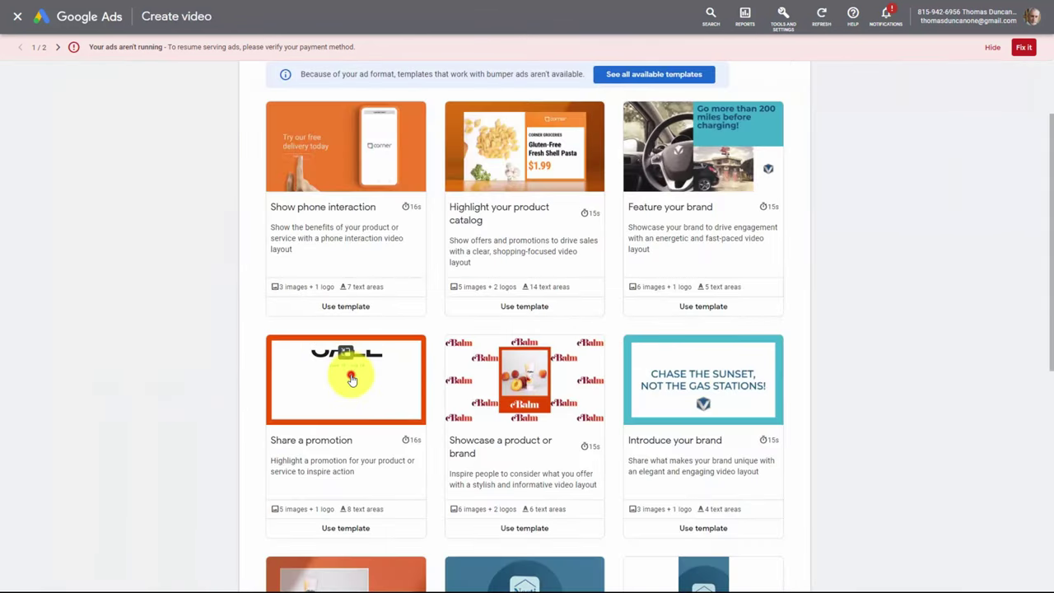
pyautogui.click(349, 377)
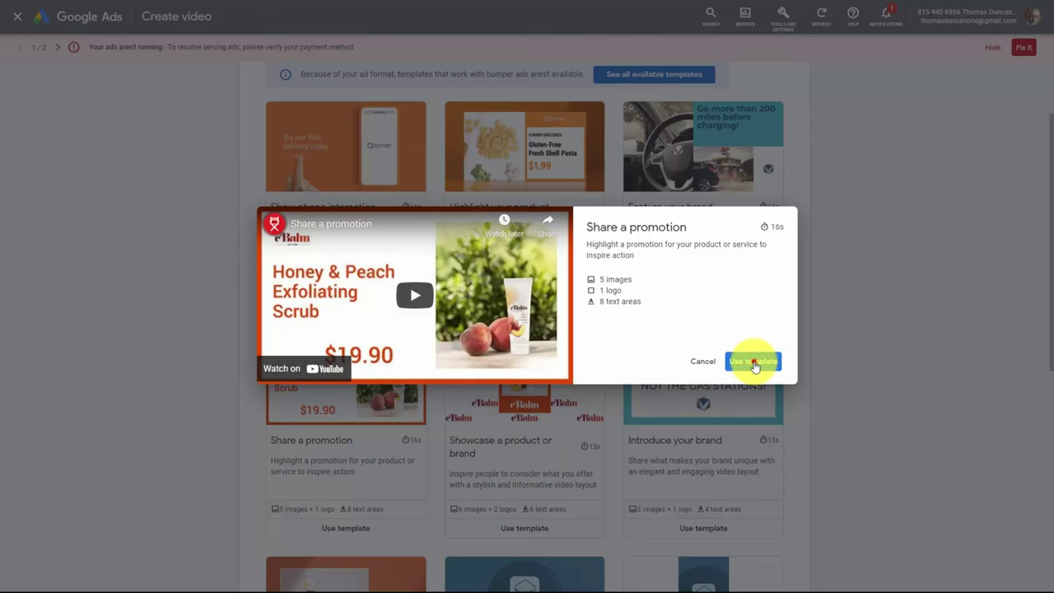
pyautogui.click(751, 365)
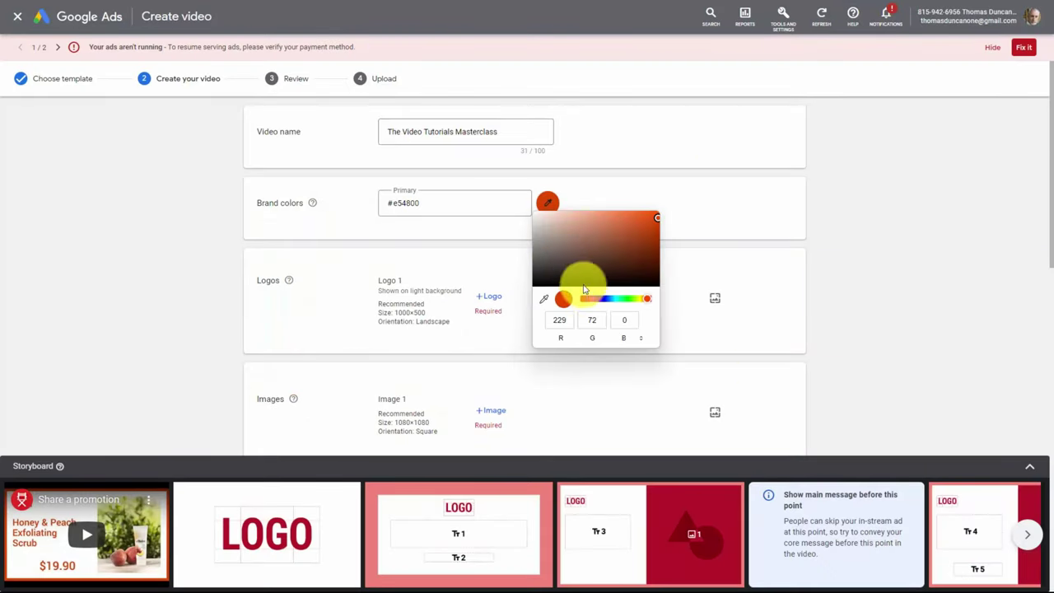
# Set the primary brand colour to blue #000fe6 and upload a new logo file
pyautogui.click(603, 300)
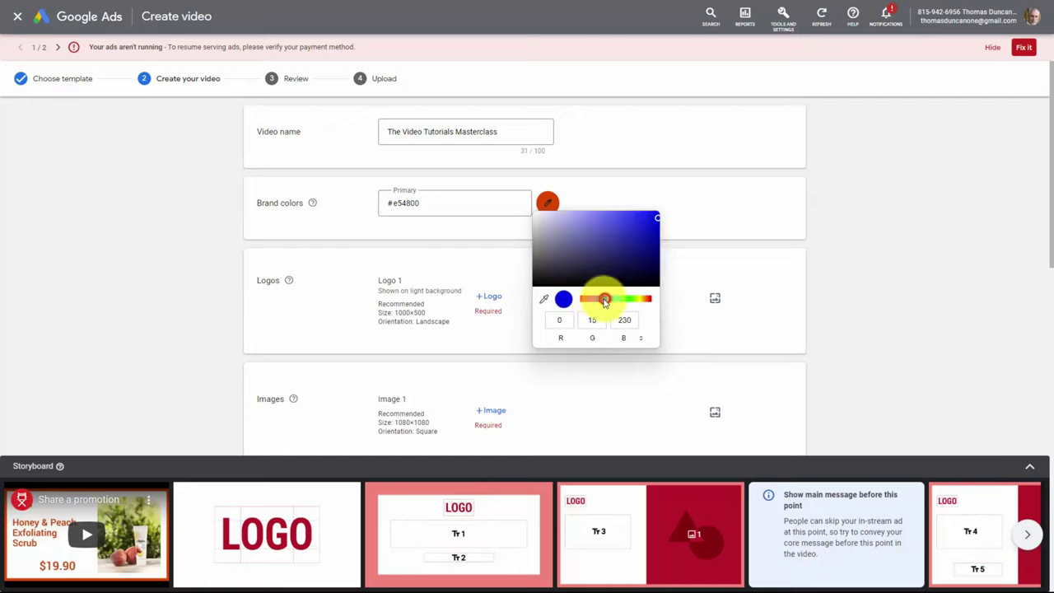
pyautogui.click(741, 325)
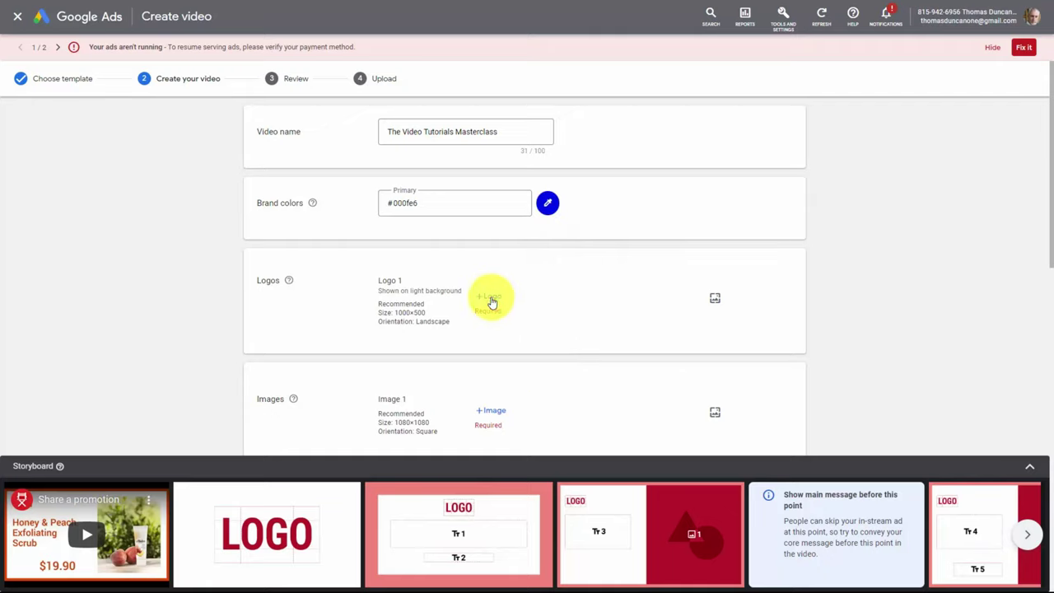
pyautogui.click(491, 298)
pyautogui.click(887, 46)
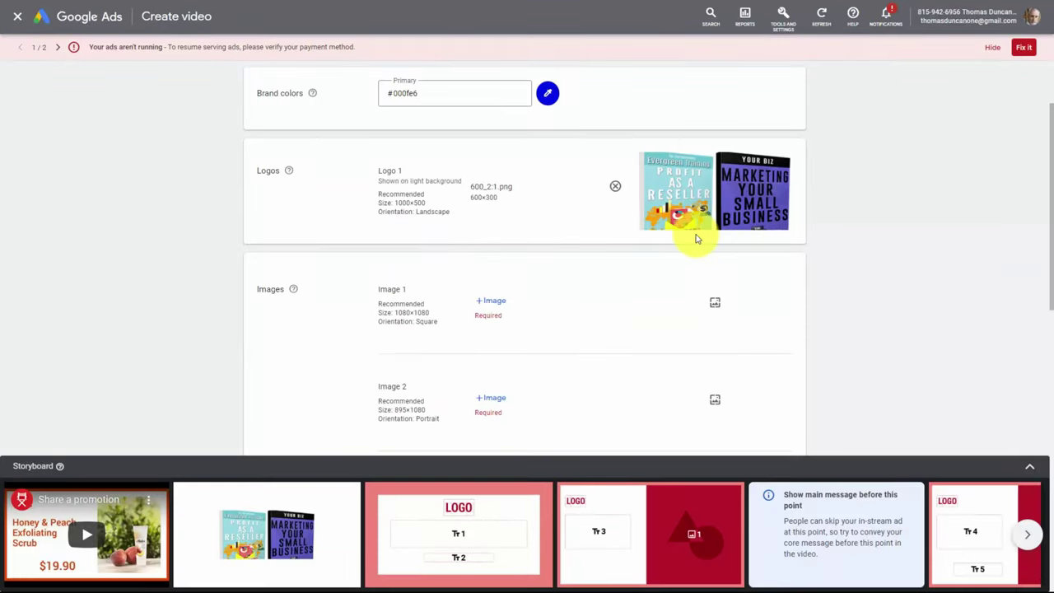
pyautogui.scroll(-3, 694, 236)
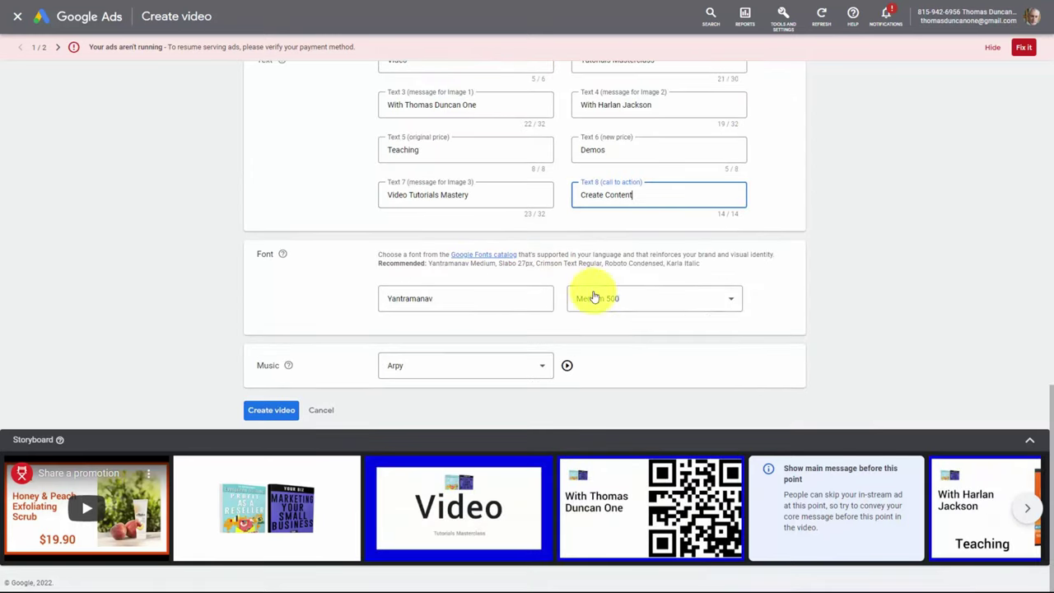
# Choose Bold 700 font weight and Level Up music, then generate the video
pyautogui.click(612, 299)
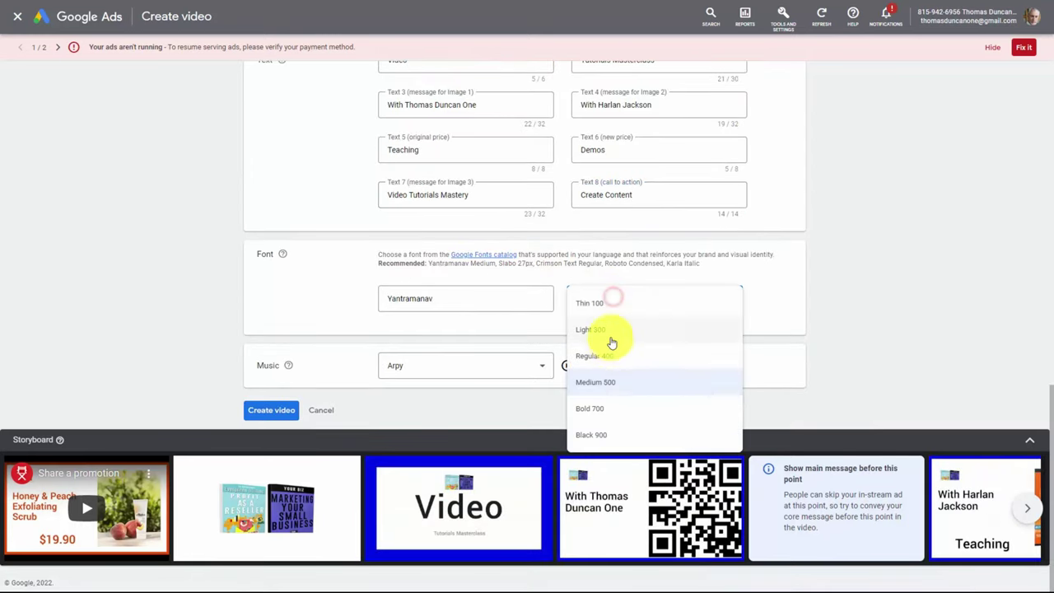
pyautogui.click(598, 409)
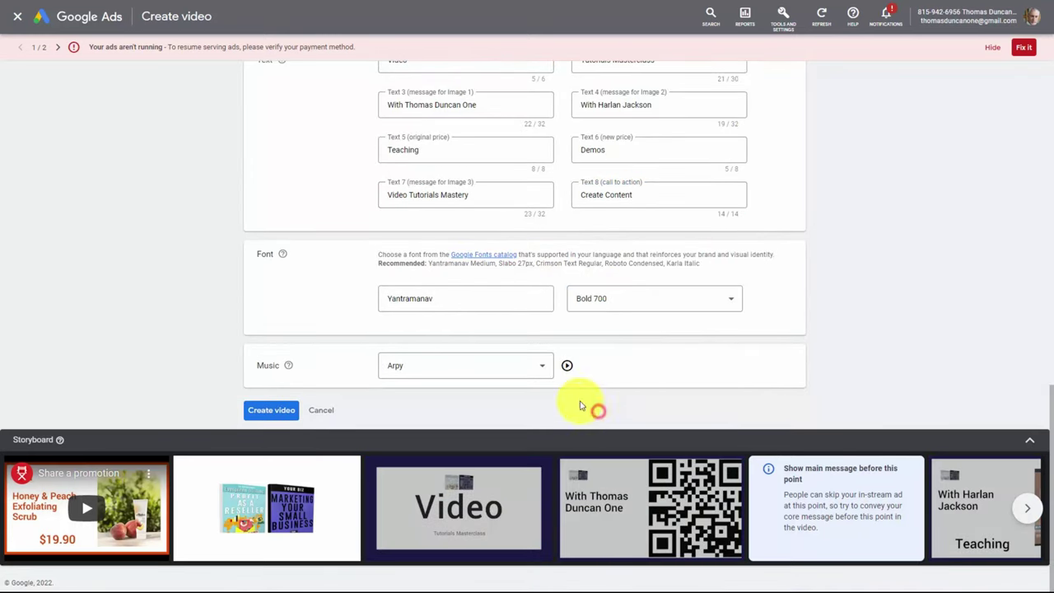
pyautogui.click(530, 363)
pyautogui.click(403, 441)
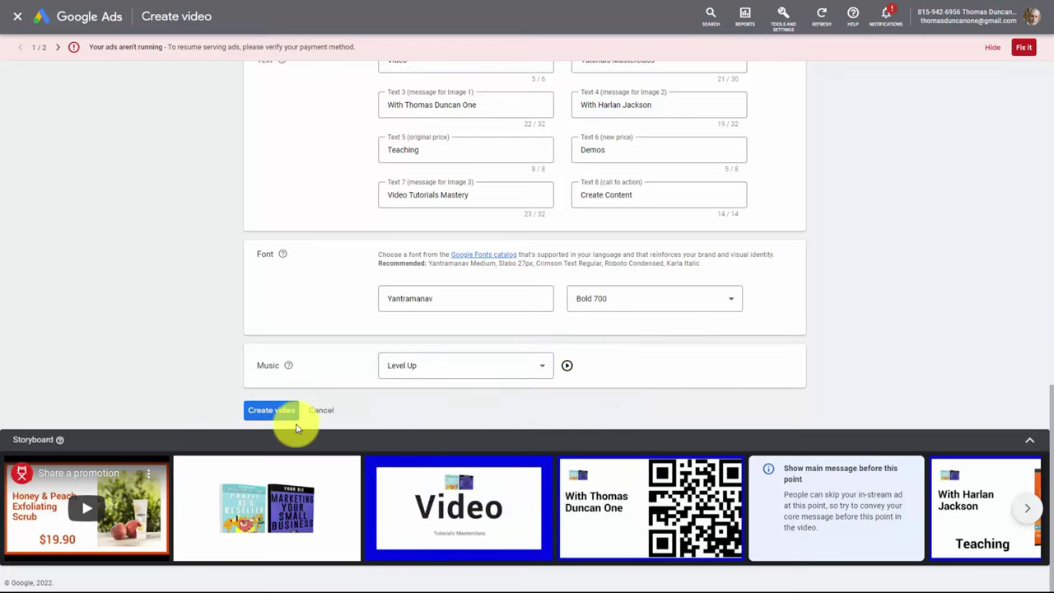
pyautogui.click(272, 410)
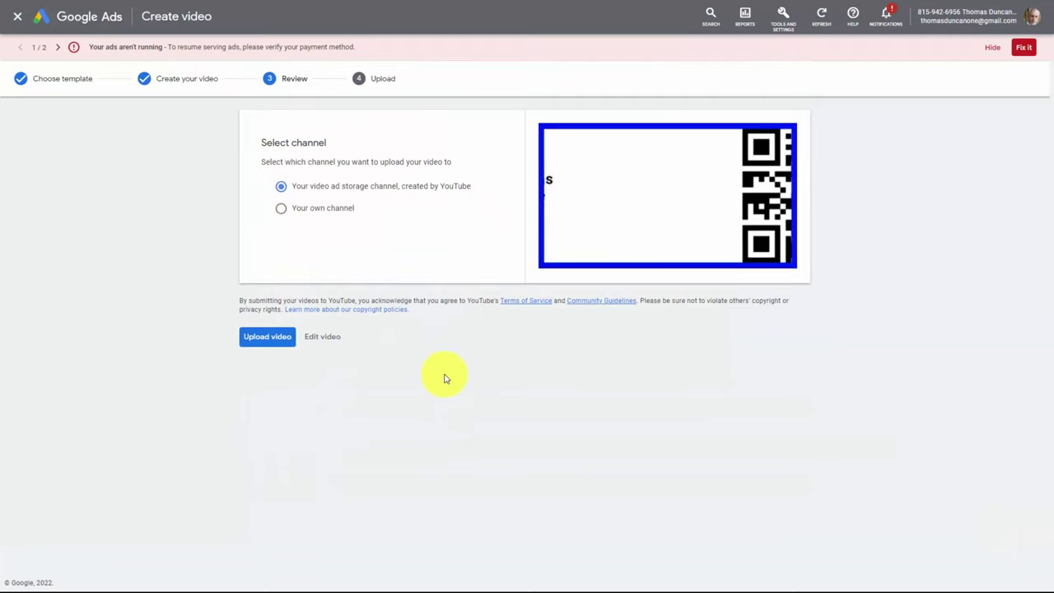
# Upload the generated video to the ad storage channel and copy its link
pyautogui.click(277, 336)
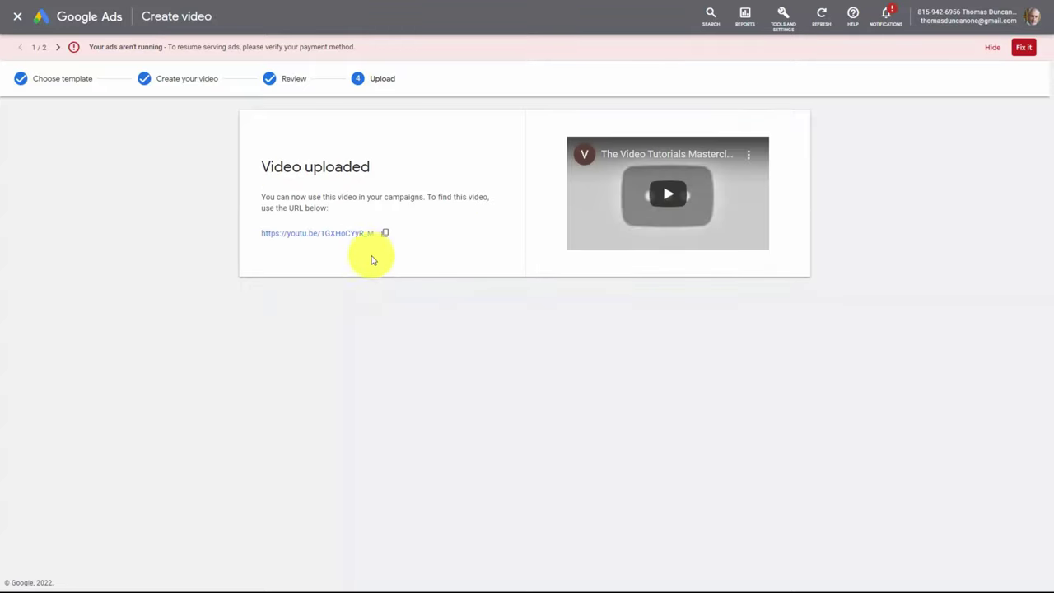
pyautogui.click(384, 233)
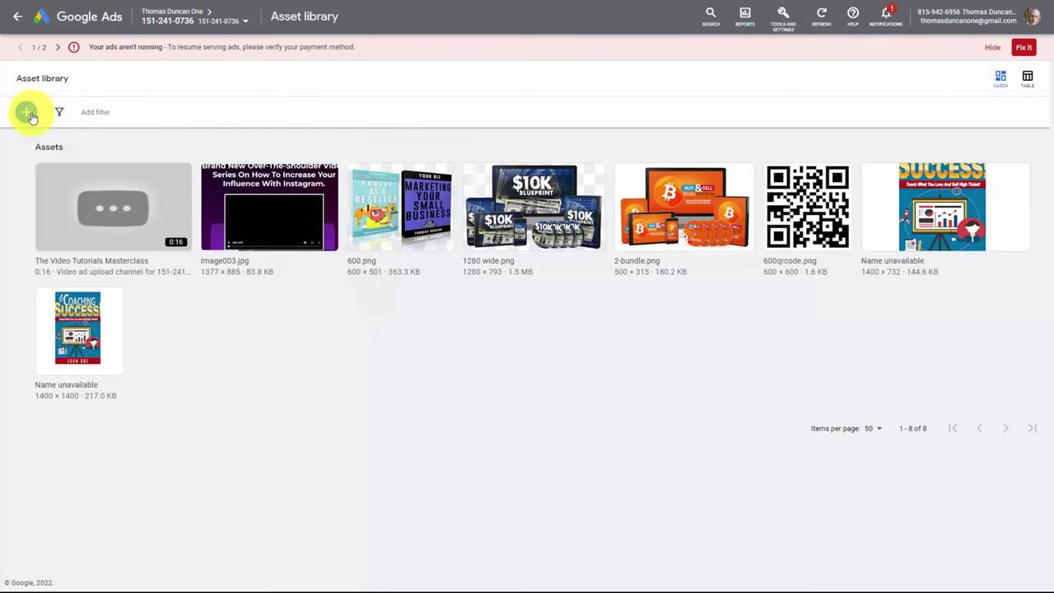
# Start a voice-over using 'The Video Tutorials Masterclass', picked from videos created in Google Ads
pyautogui.click(28, 115)
pyautogui.moveTo(63, 215)
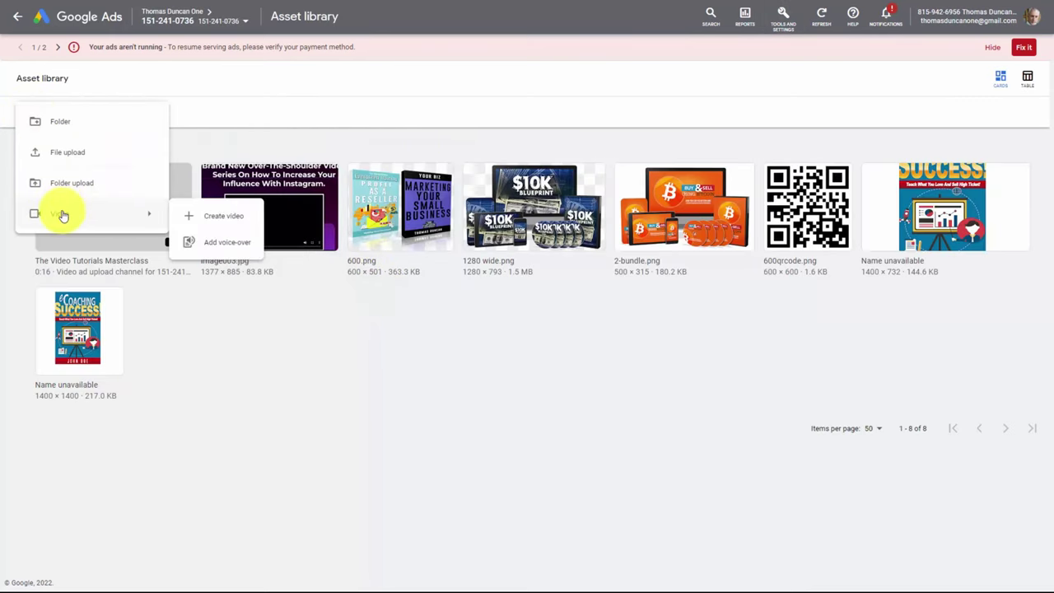
pyautogui.click(224, 244)
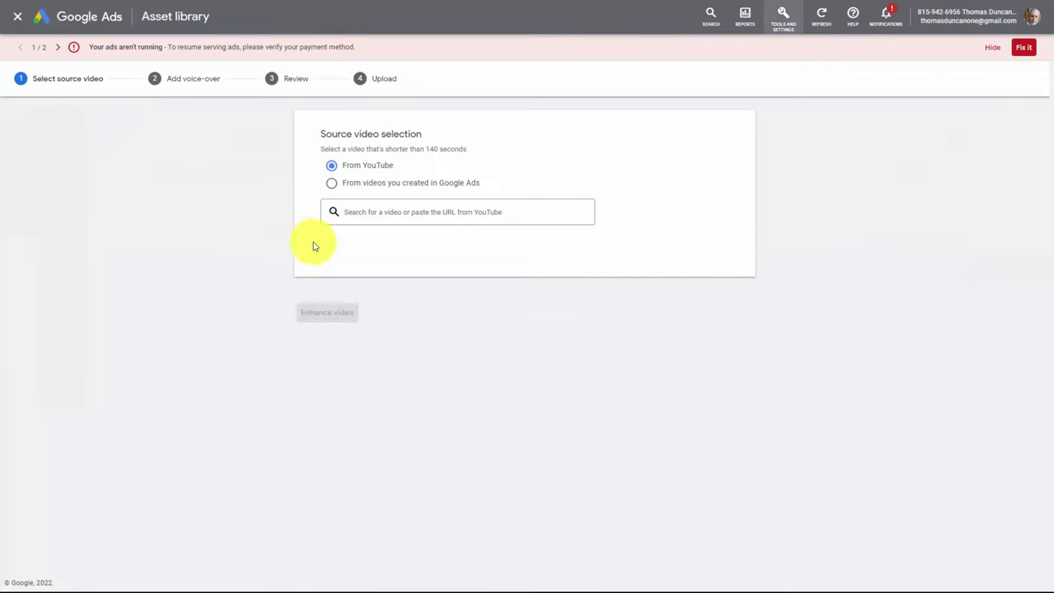
pyautogui.click(331, 183)
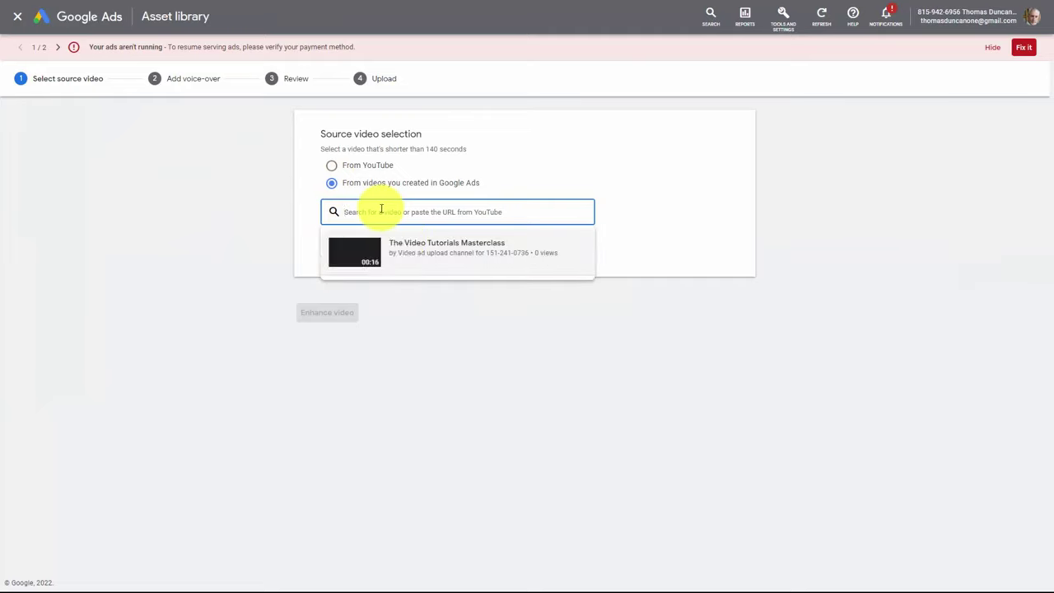
pyautogui.click(413, 253)
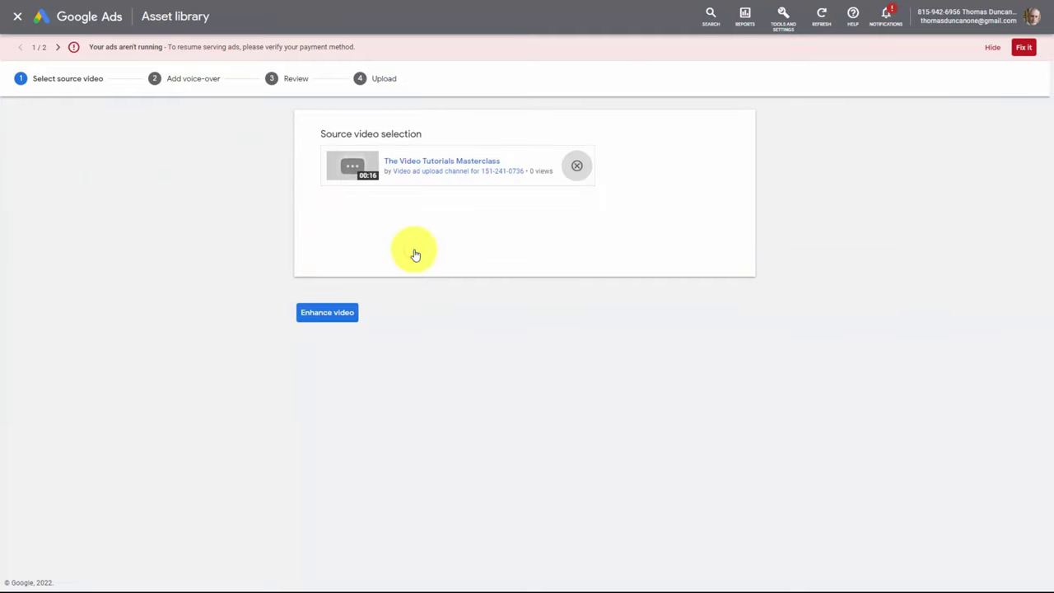
pyautogui.click(327, 313)
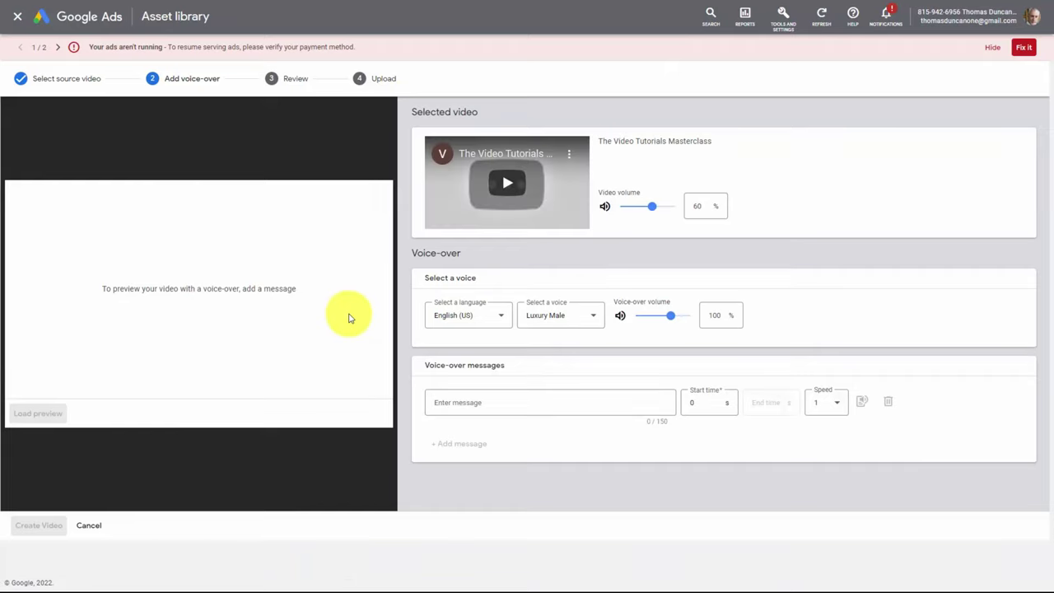
# Paste the promotional voice-over message, choose the Luxury Female voice, and preview it
pyautogui.click(531, 396)
pyautogui.hotkey('ctrl', 'v')
pyautogui.click(568, 318)
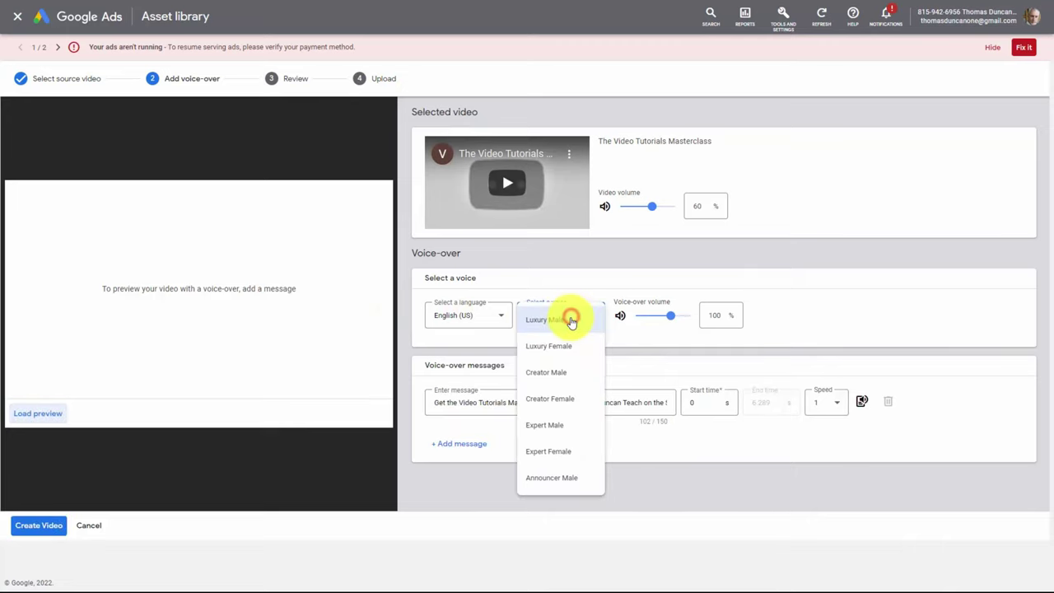
pyautogui.click(549, 346)
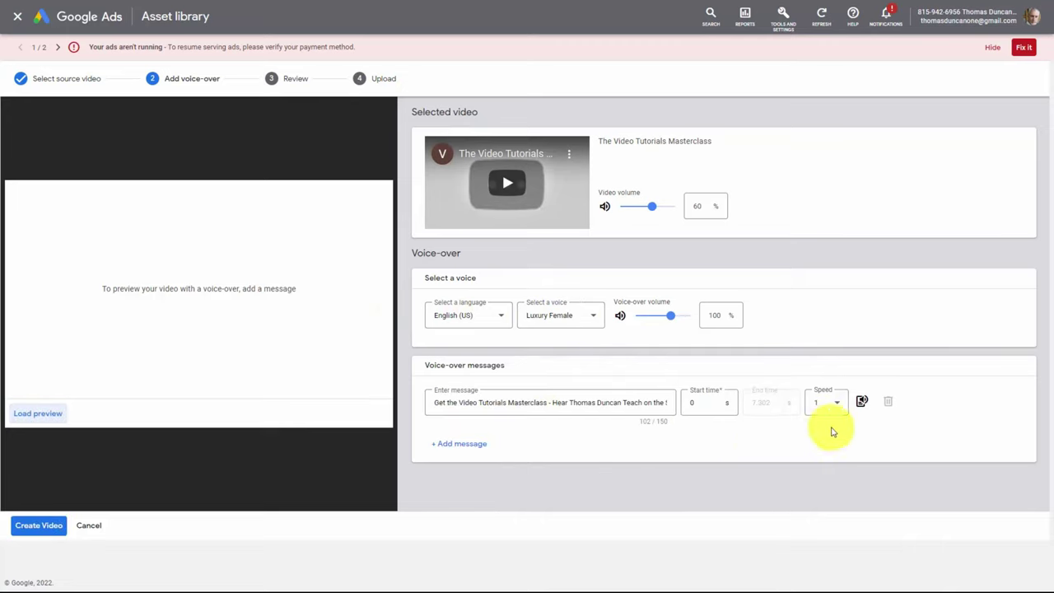
pyautogui.click(862, 402)
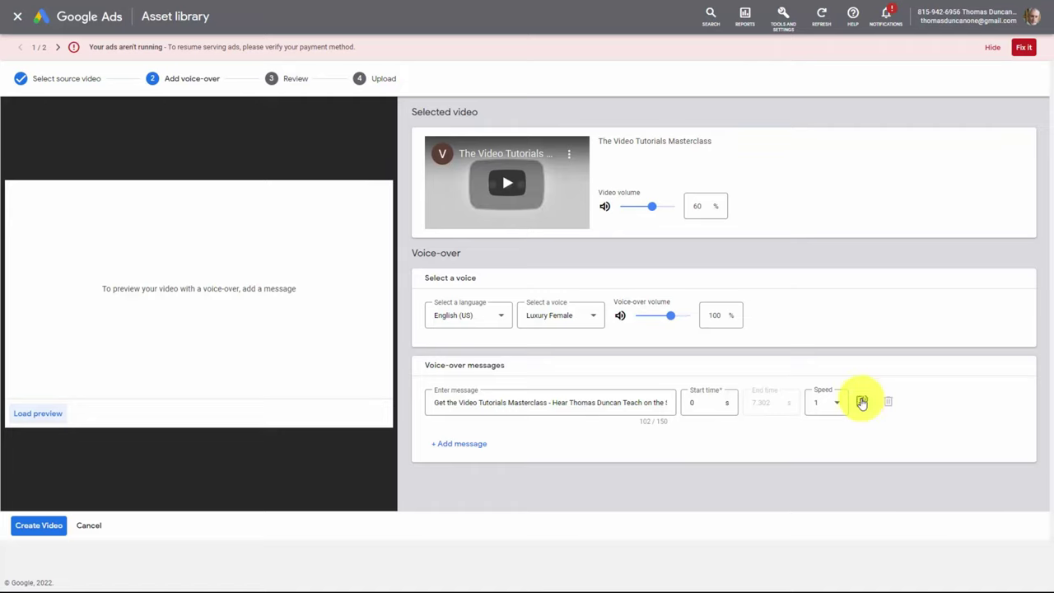
# Generate the voice-over video and return to the campaign's video ad form
pyautogui.click(37, 526)
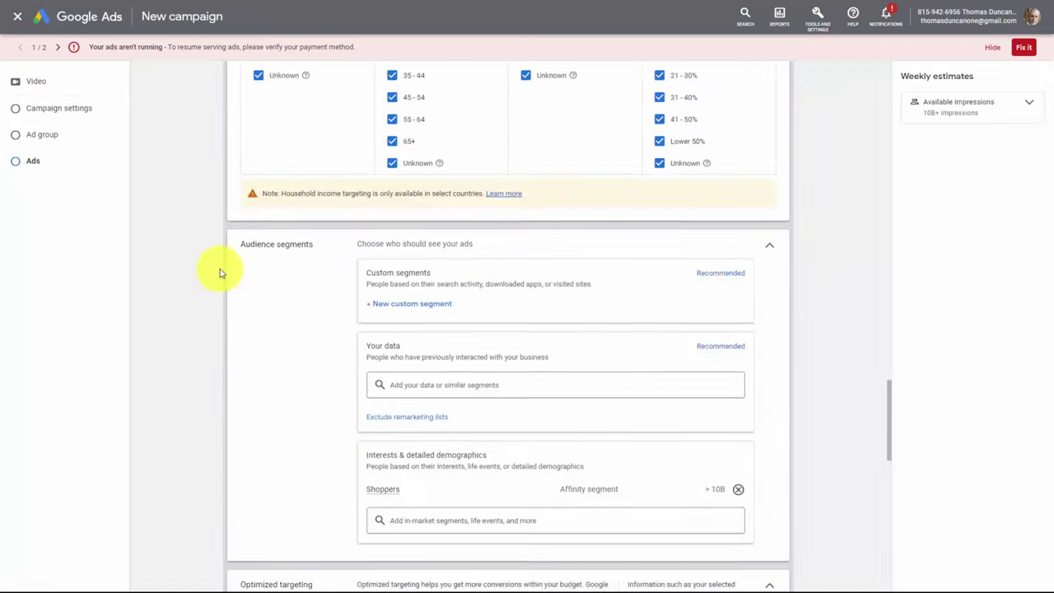
pyautogui.scroll(-6, 219, 270)
pyautogui.scroll(-2, 252, 301)
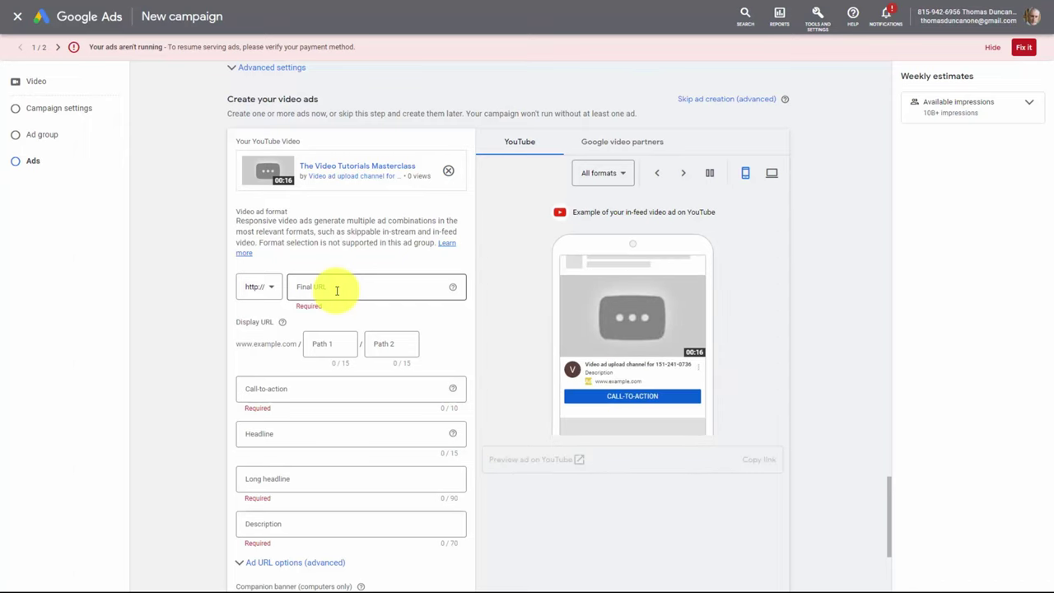
# Set the call-to-action to Buy now and keep an autogenerated companion banner
pyautogui.scroll(1, 162, 287)
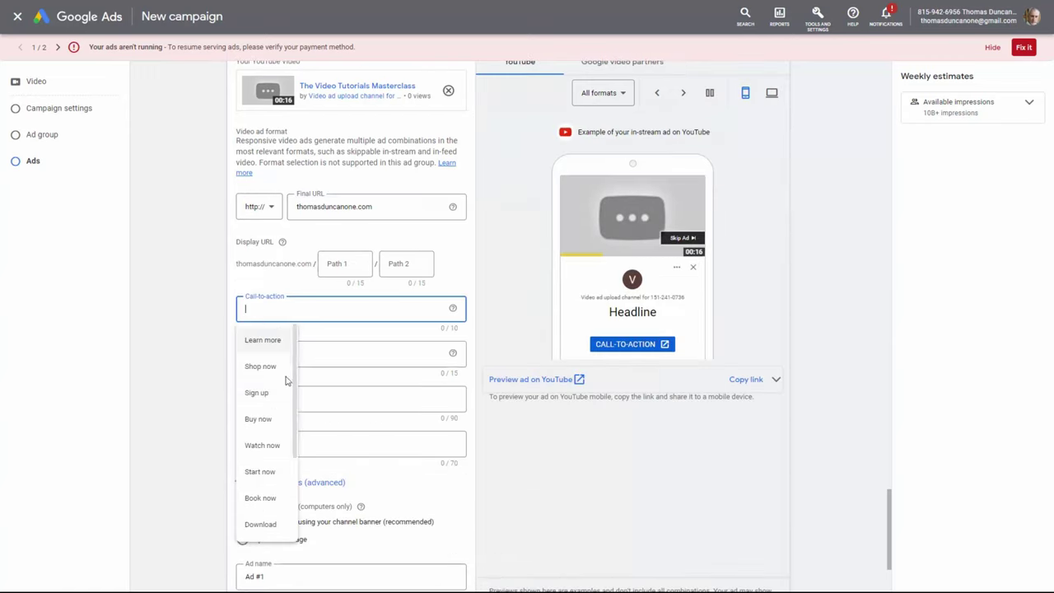
pyautogui.click(262, 418)
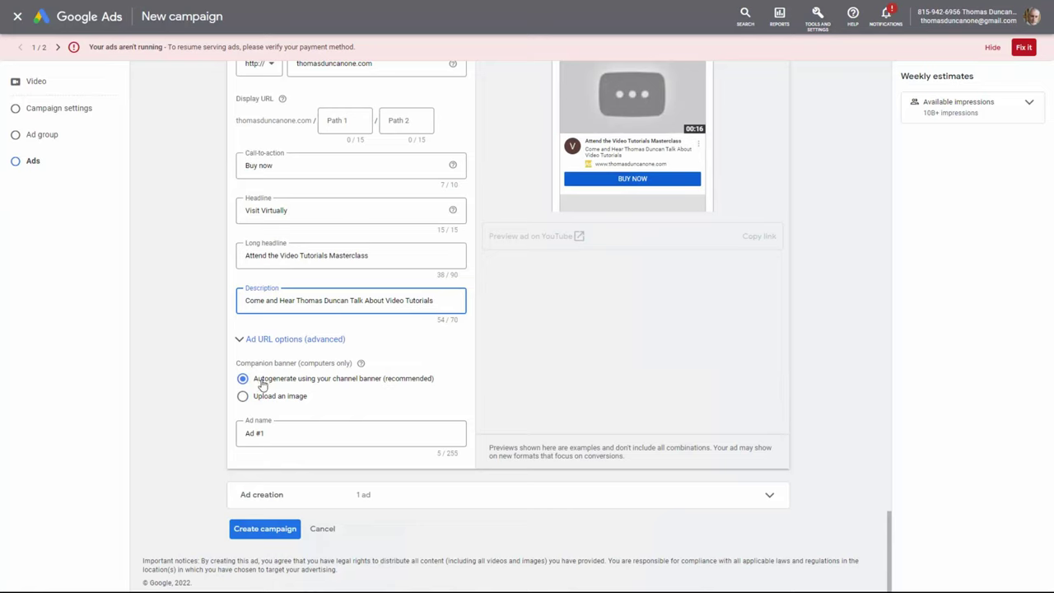
pyautogui.click(242, 397)
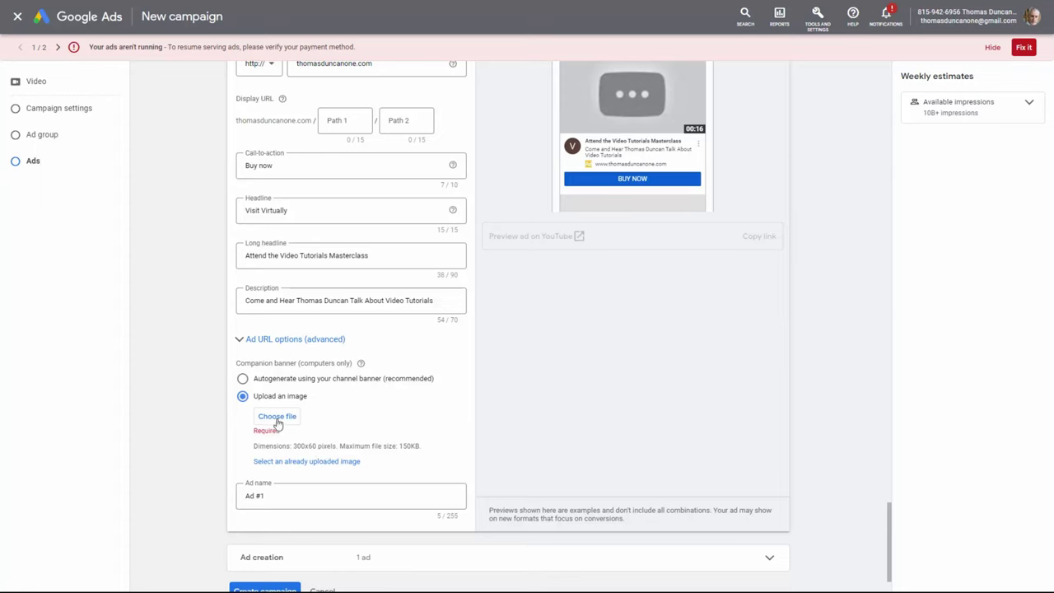
pyautogui.click(242, 378)
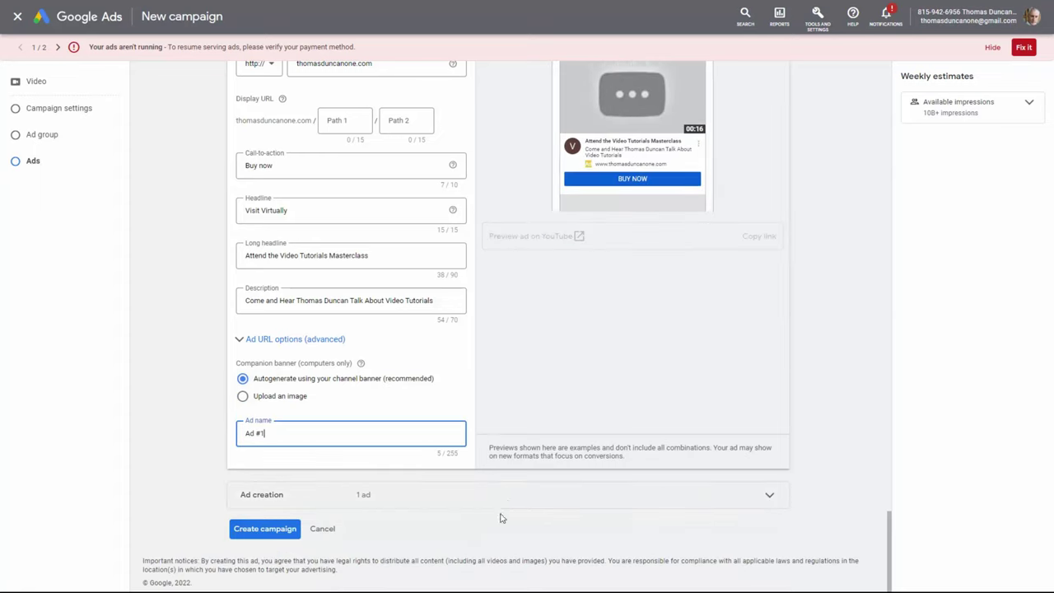
pyautogui.scroll(2, 299, 449)
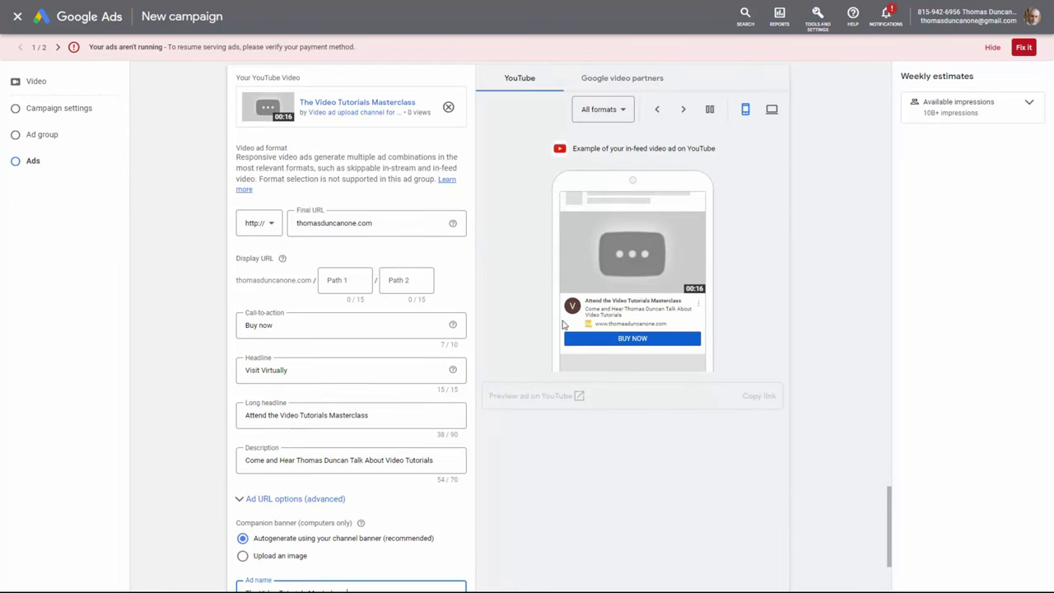
pyautogui.scroll(-2, 576, 313)
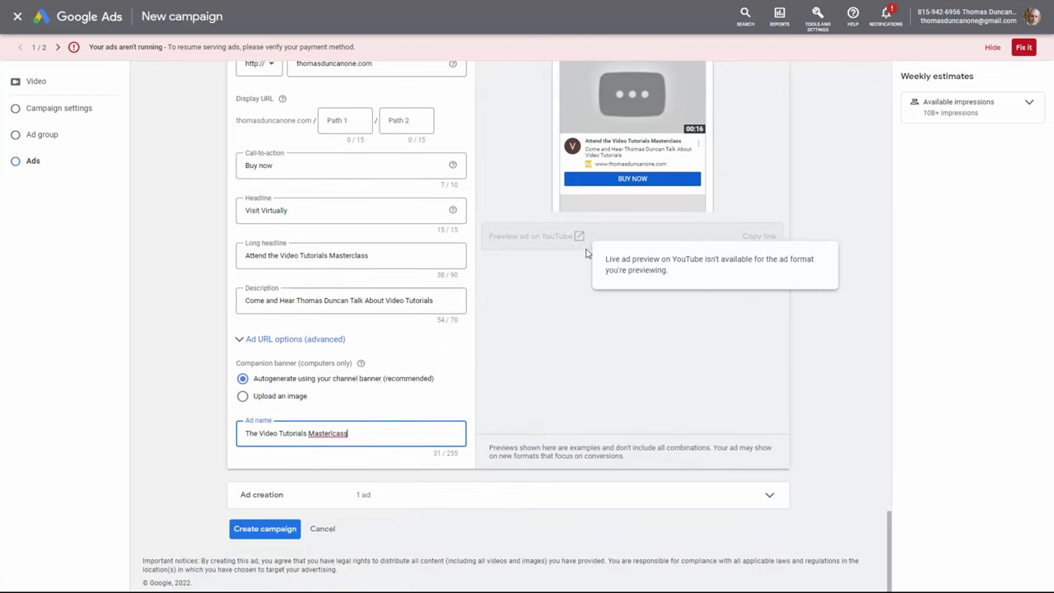
pyautogui.scroll(1, 586, 253)
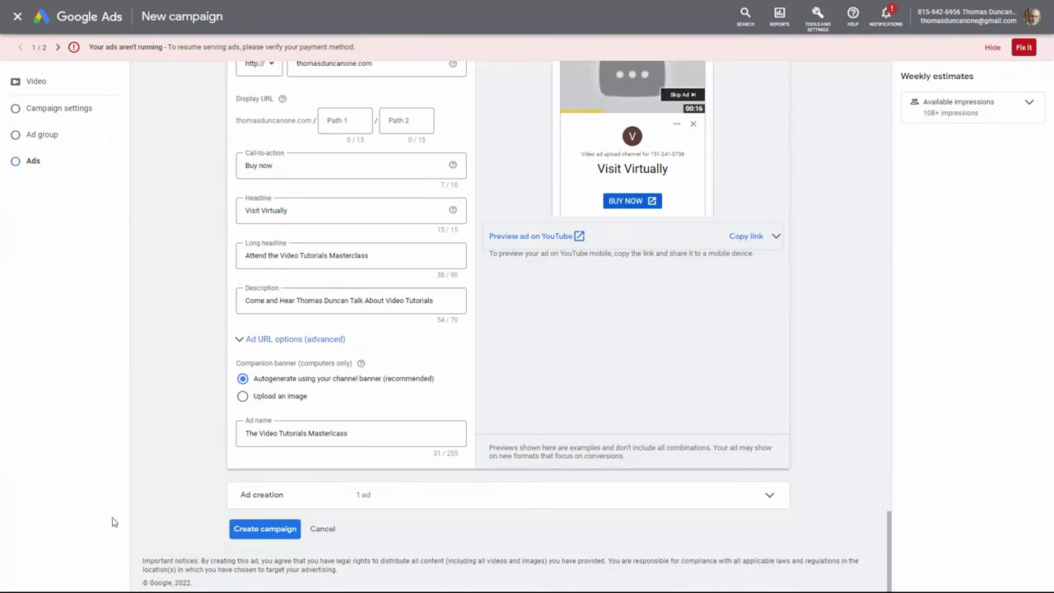
# Create the 'Video Conversions - 2022-08-06' campaign and pause its 'Video Tutorials Masterclass' ad group
pyautogui.click(252, 532)
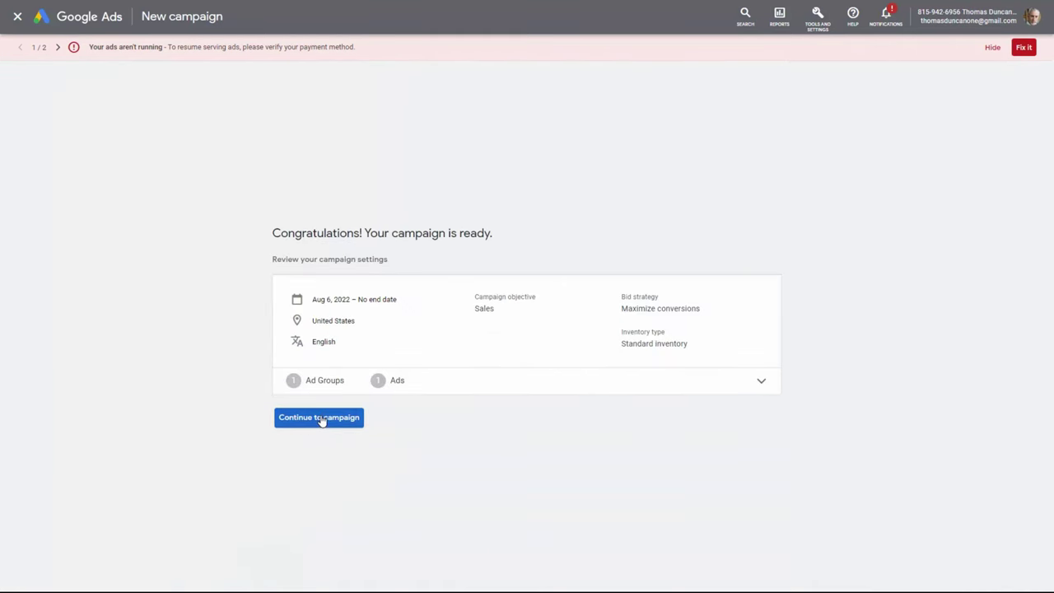
pyautogui.click(321, 419)
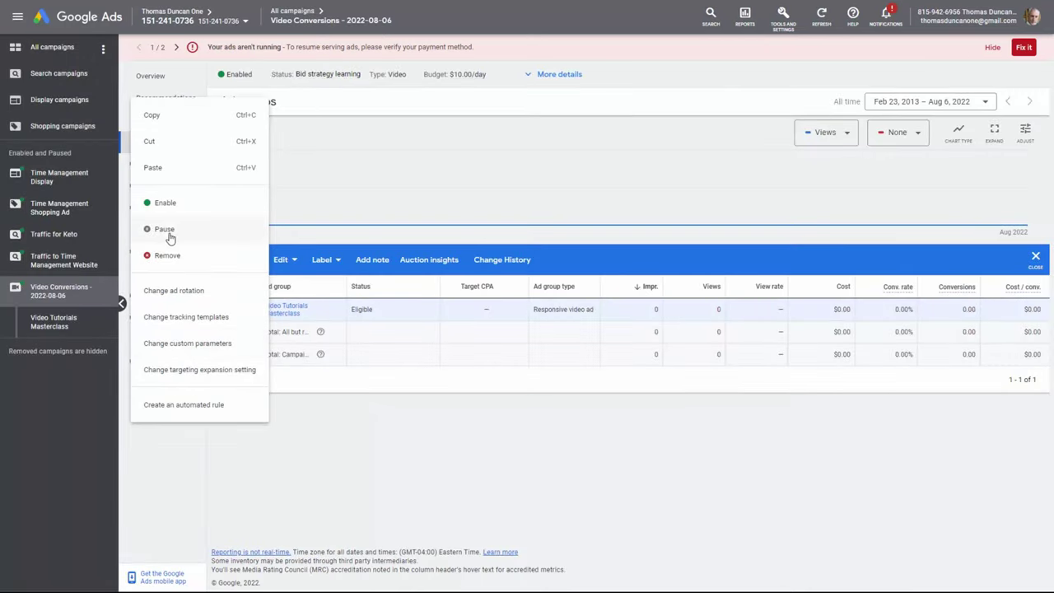
pyautogui.click(165, 229)
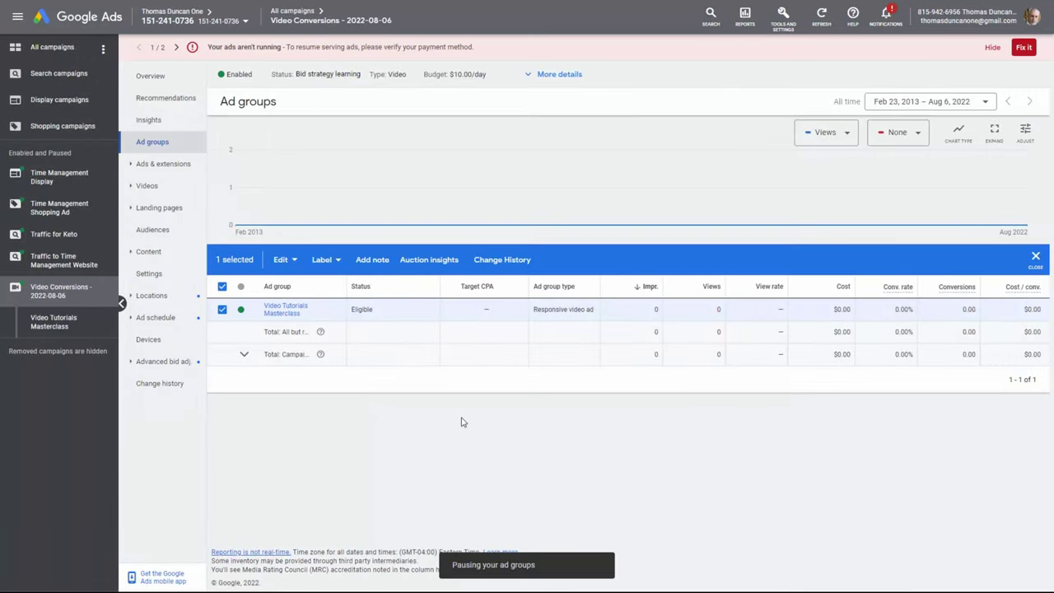